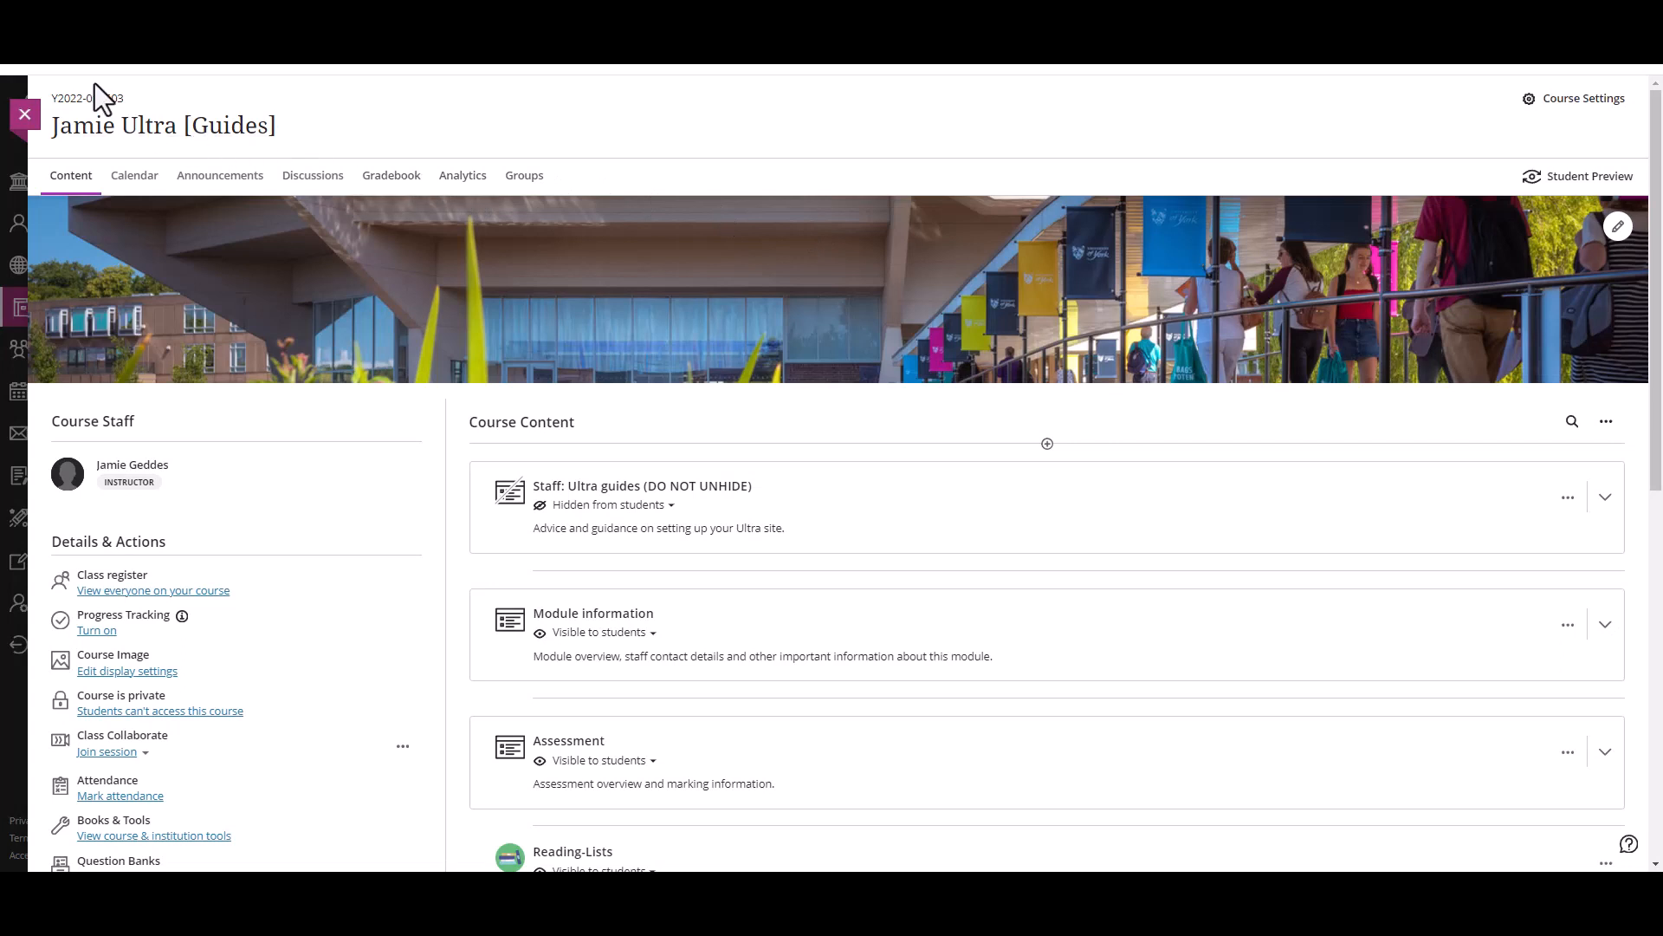
Step: Look through the items and folders in the course content list
scroll(1119, 286, "down", 1)
scroll(1116, 291, "down", 2)
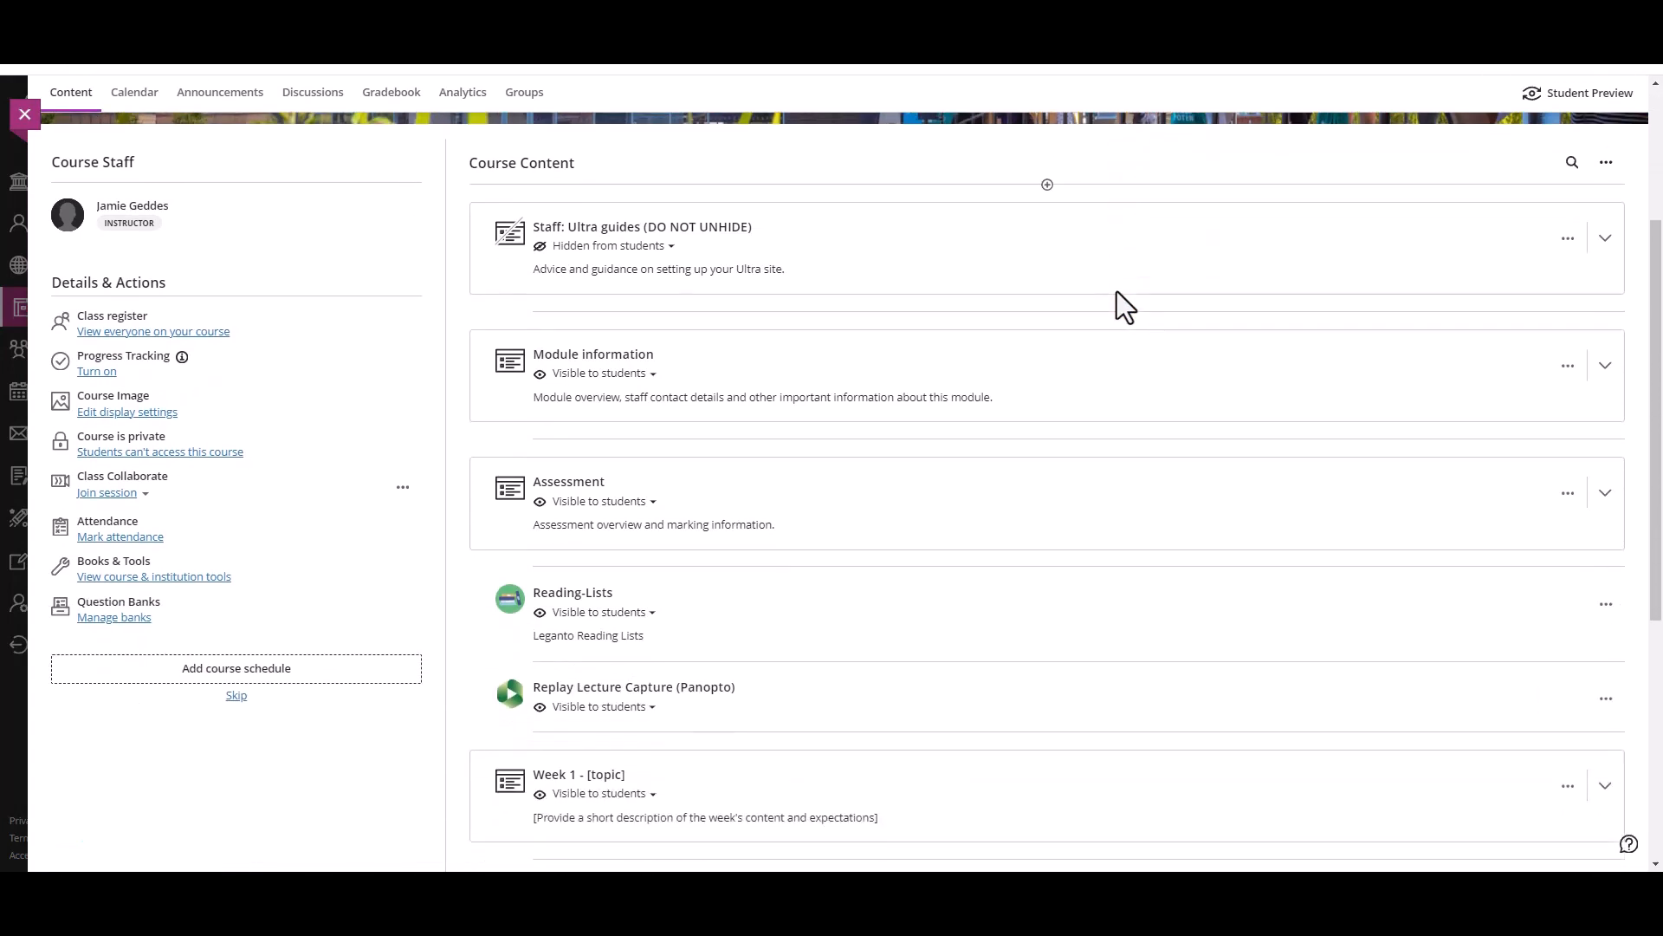
scroll(1115, 291, "down", 3)
scroll(1116, 350, "down", 5)
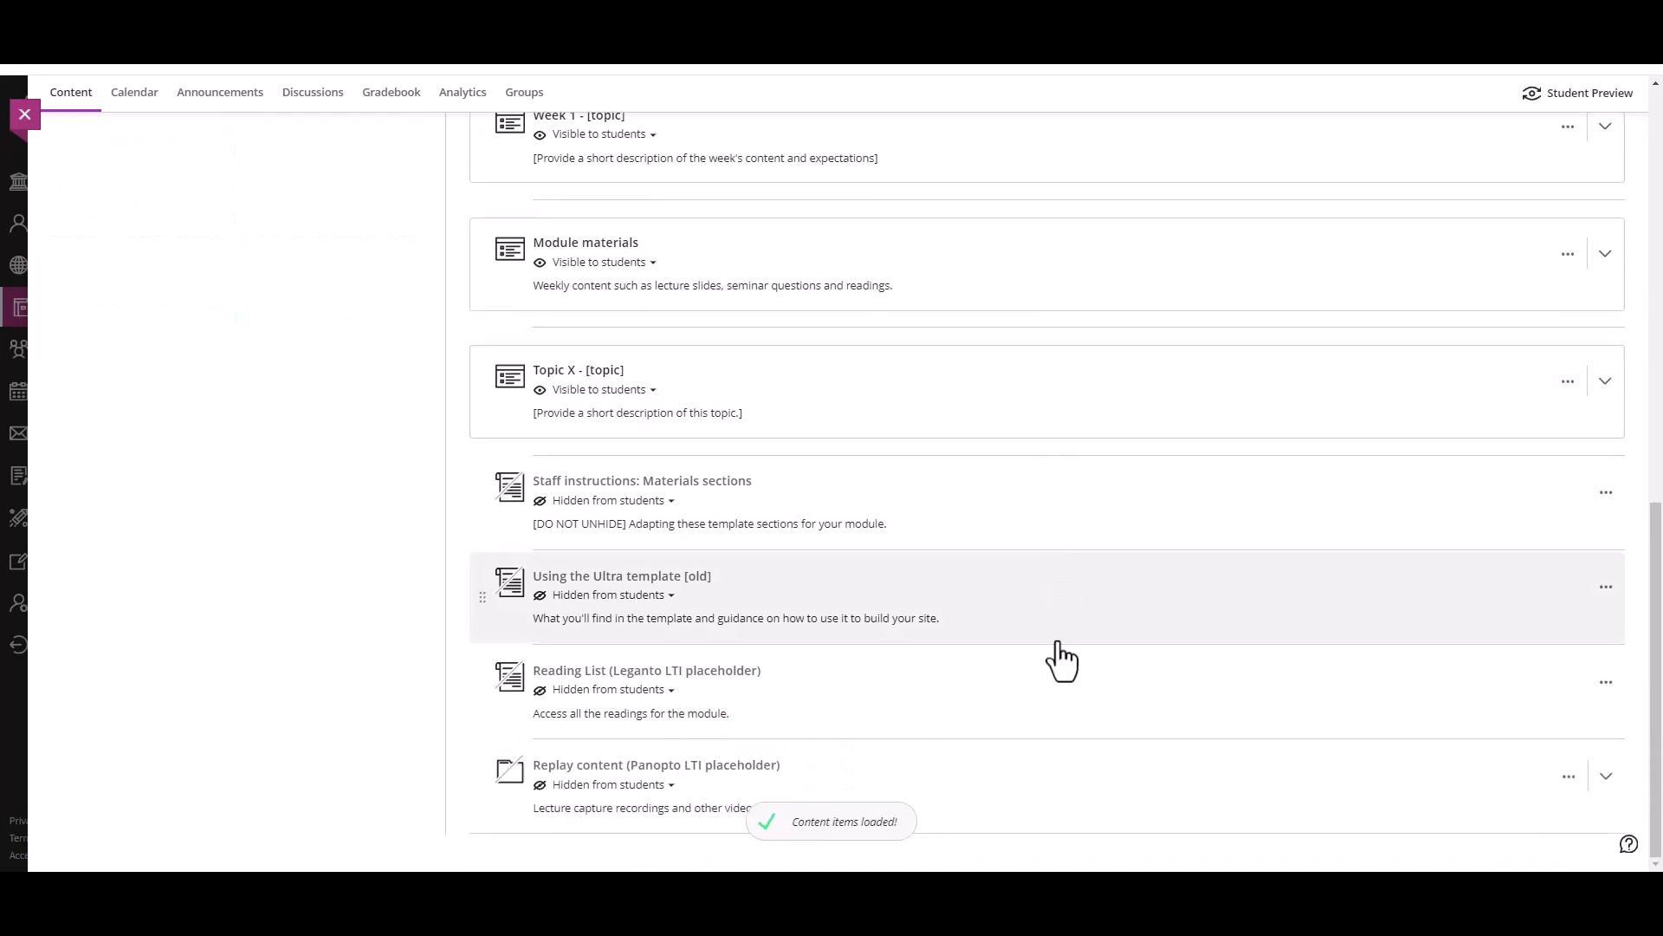
scroll(1058, 661, "up", 5)
scroll(1061, 663, "up", 2)
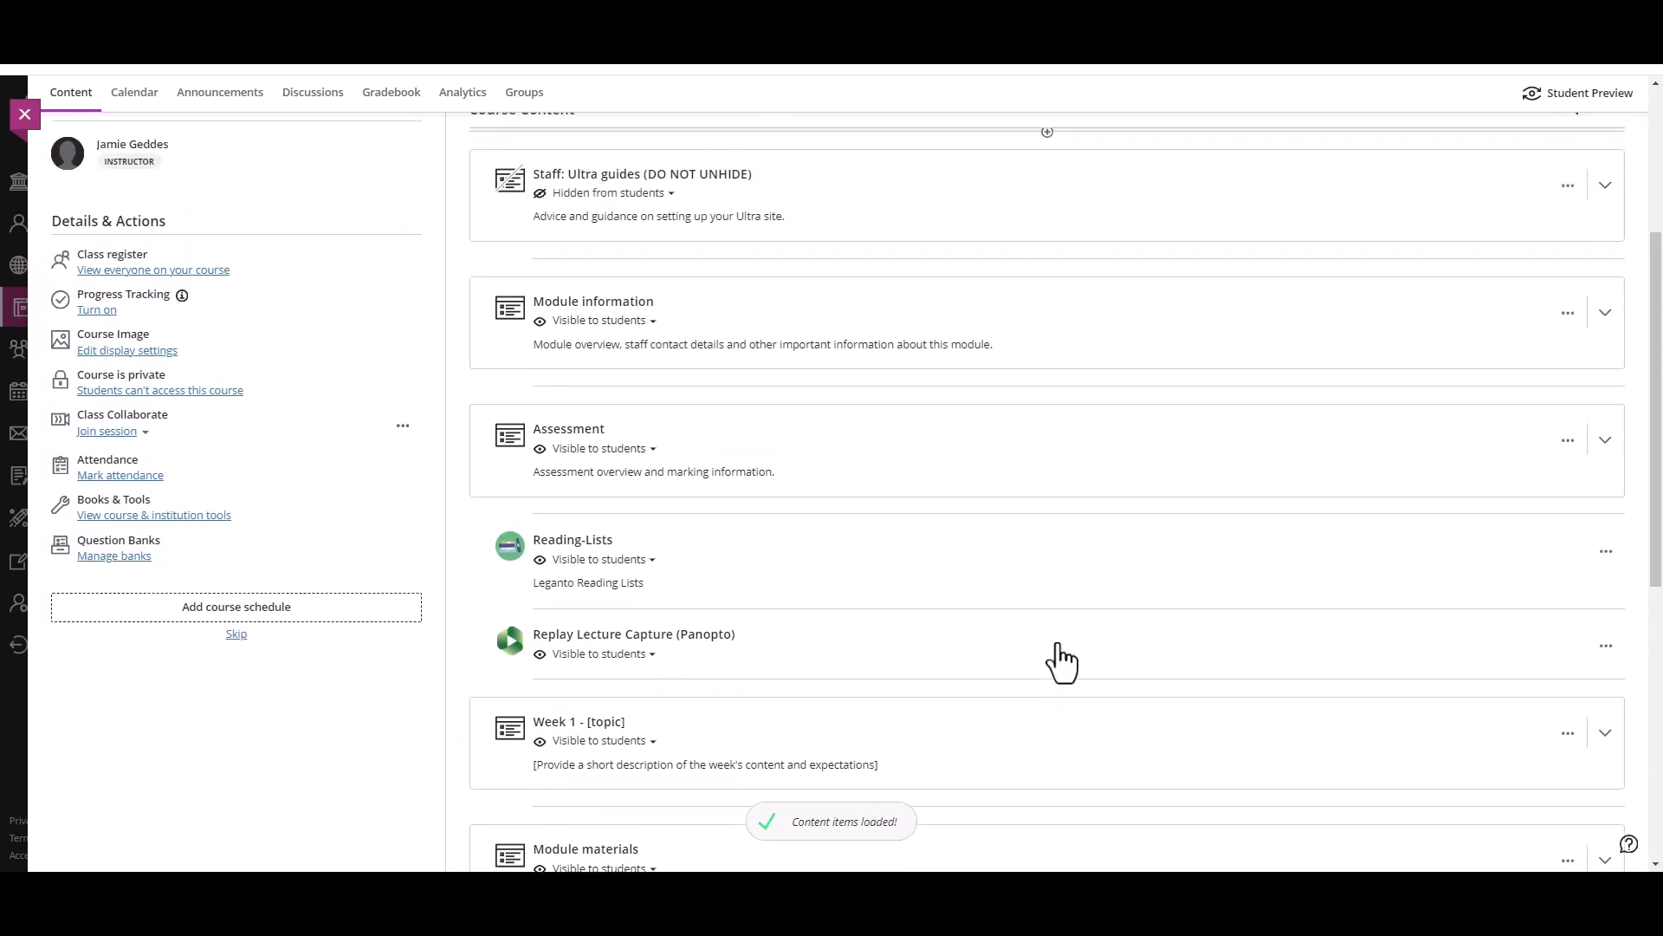
scroll(1058, 662, "up", 2)
Step: Expand the Week 1 - [topic] module and create a new document as its first item
scroll(1047, 616, "down", 4)
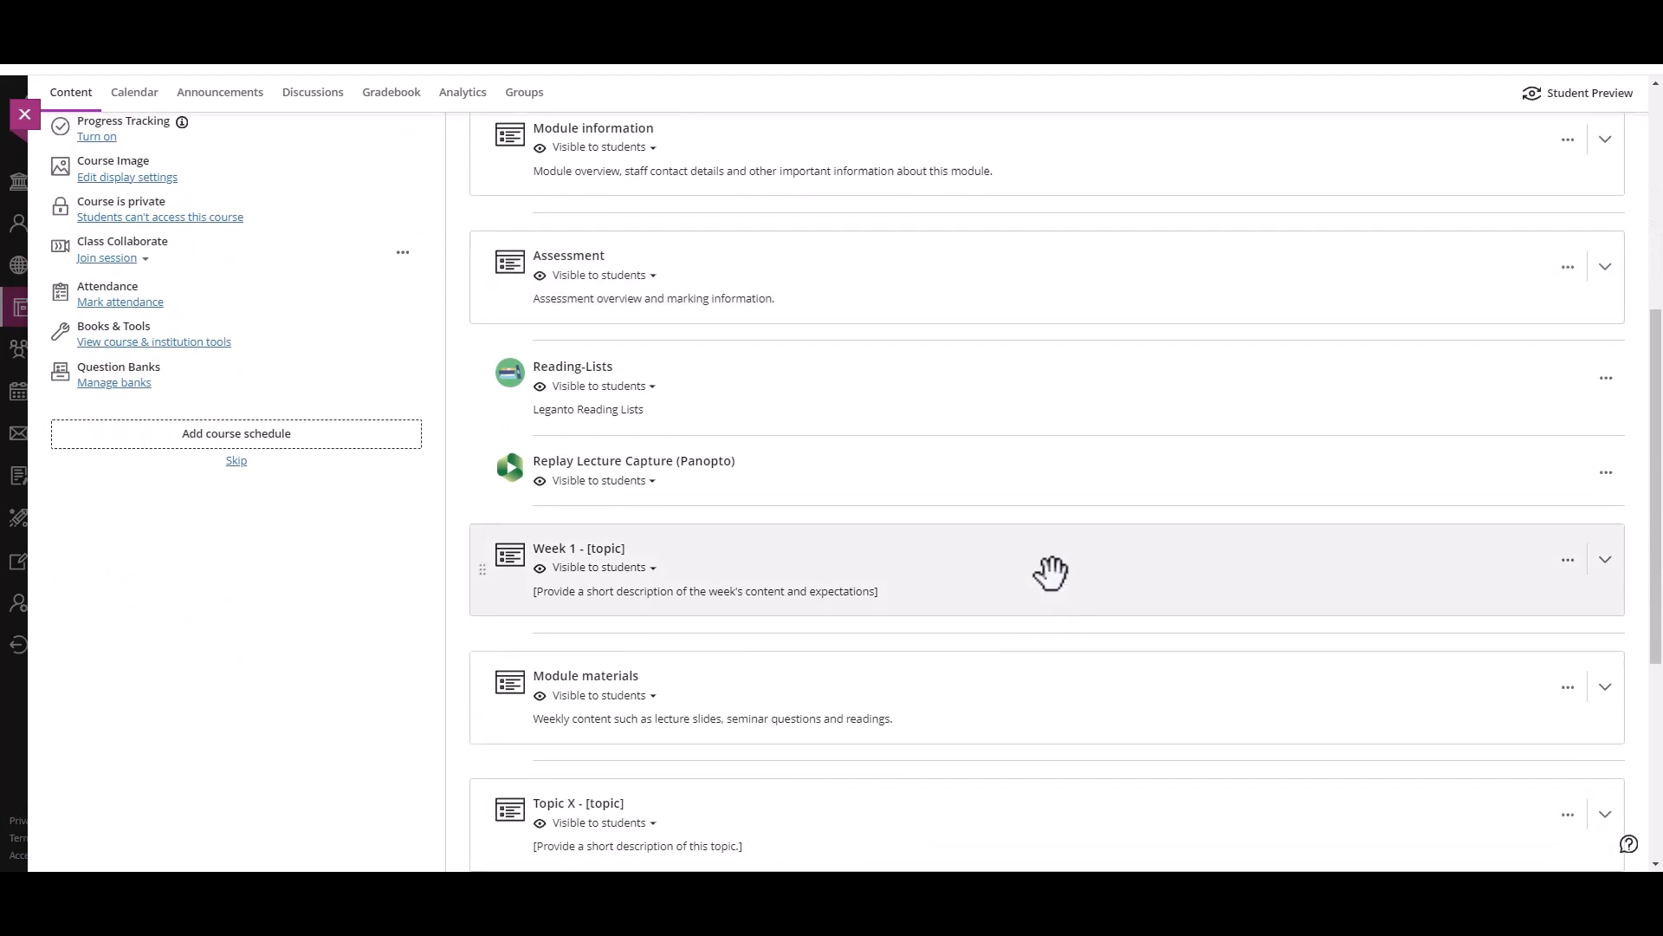
left_click(1051, 572)
scroll(1050, 570, "down", 2)
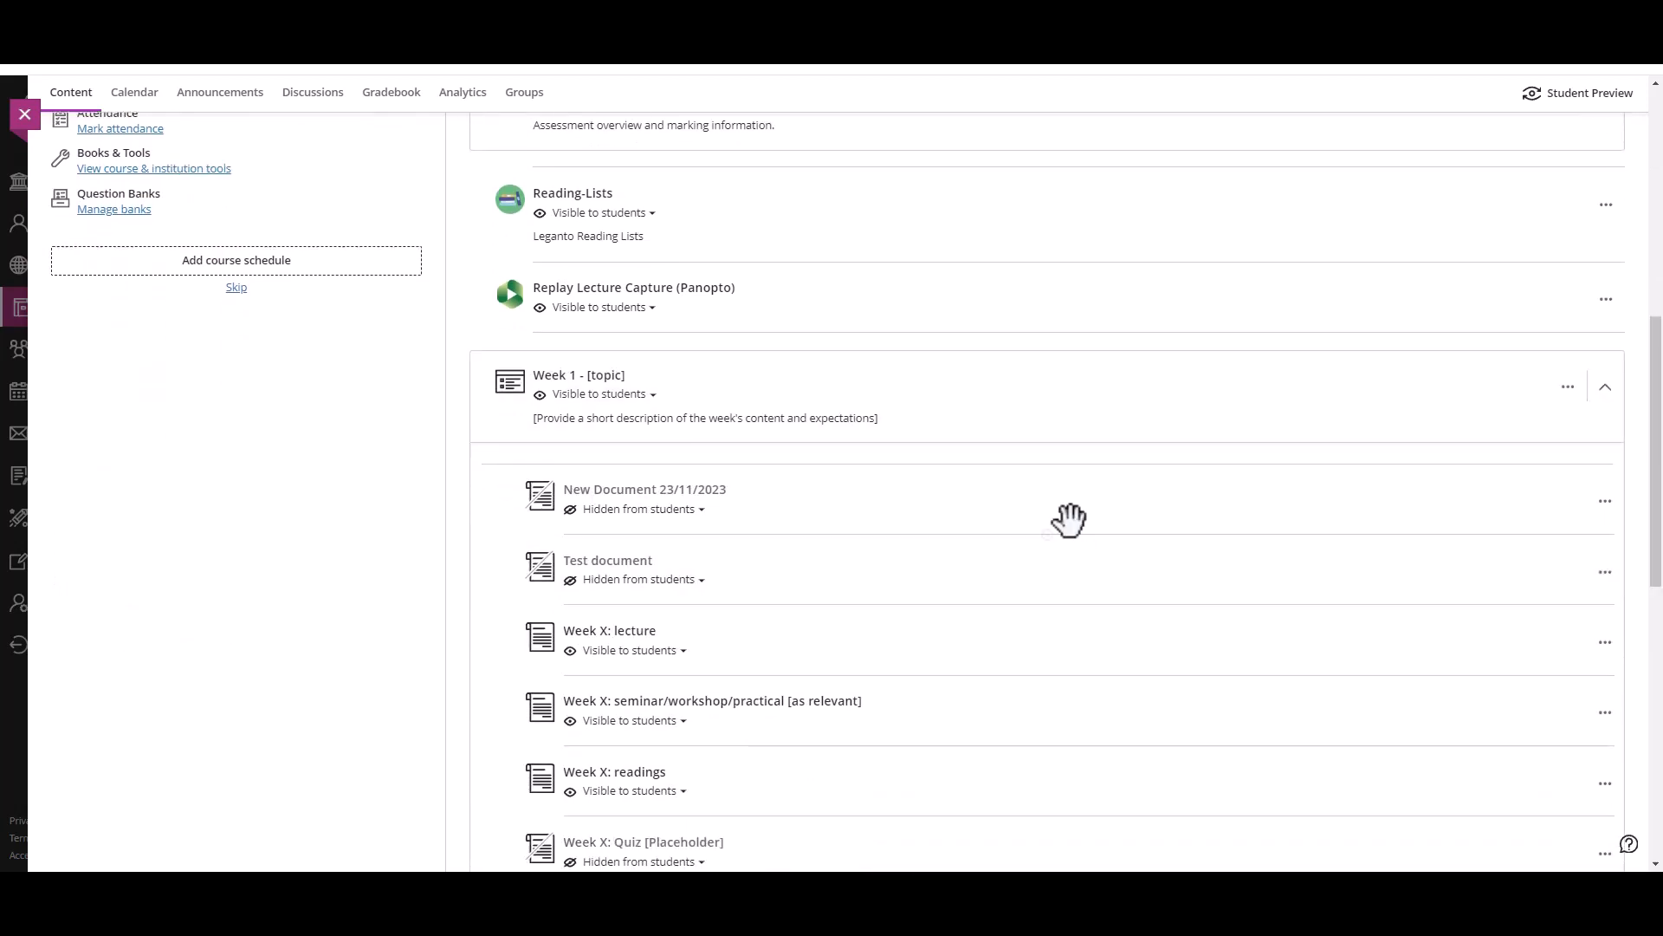
left_click(1047, 465)
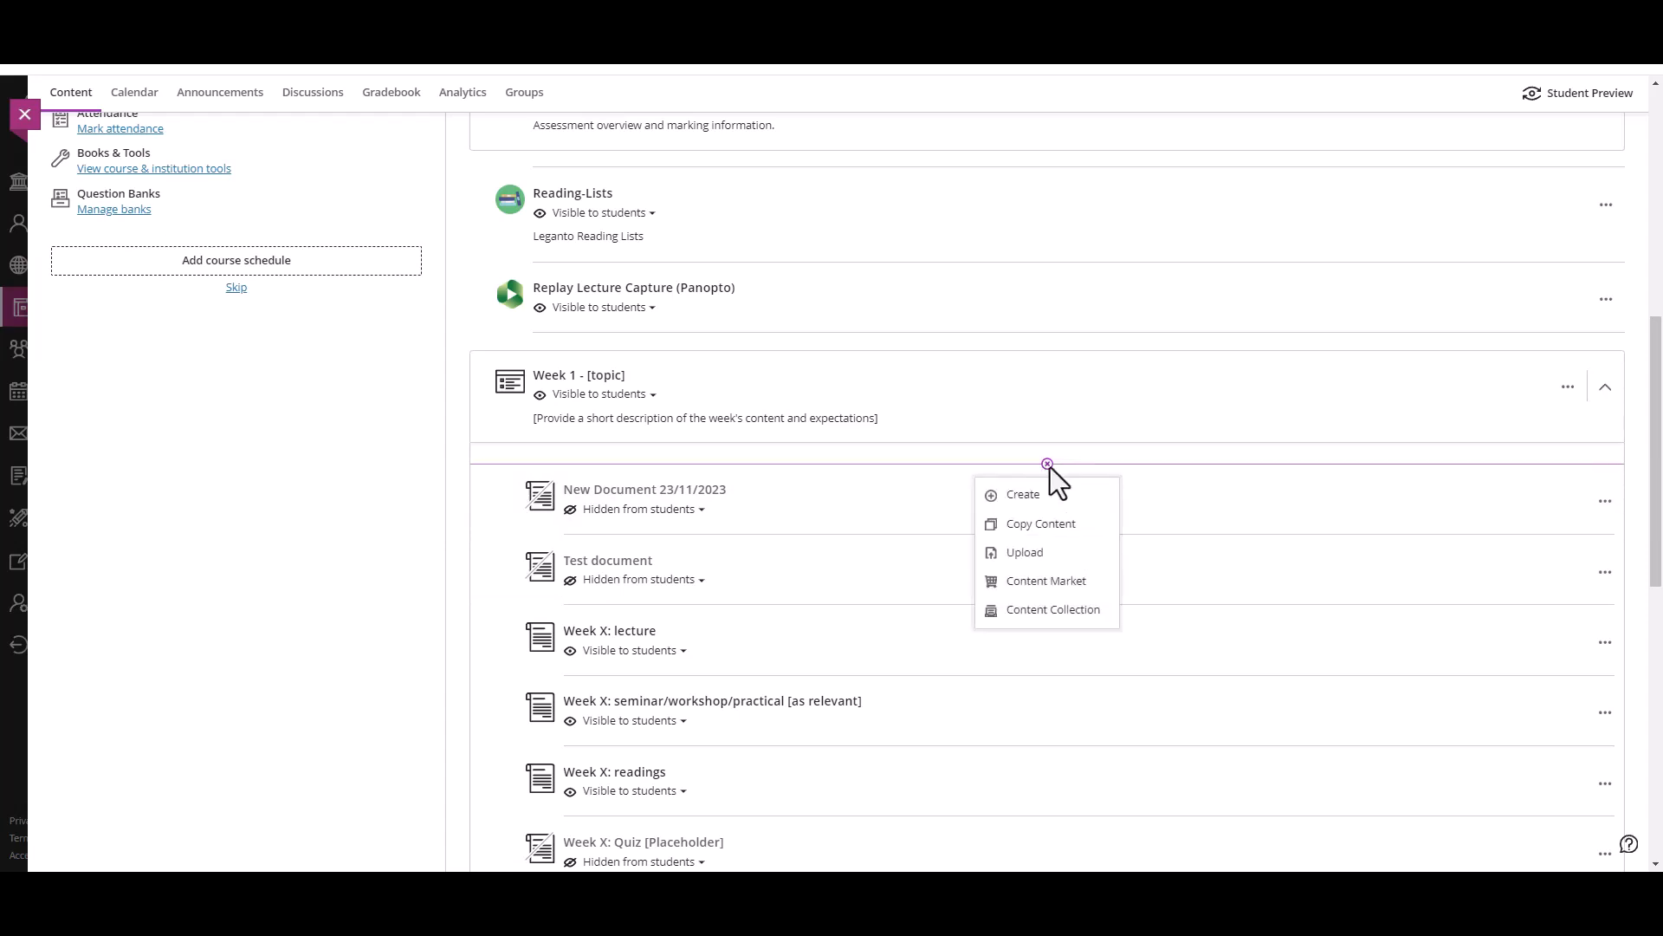
left_click(1057, 495)
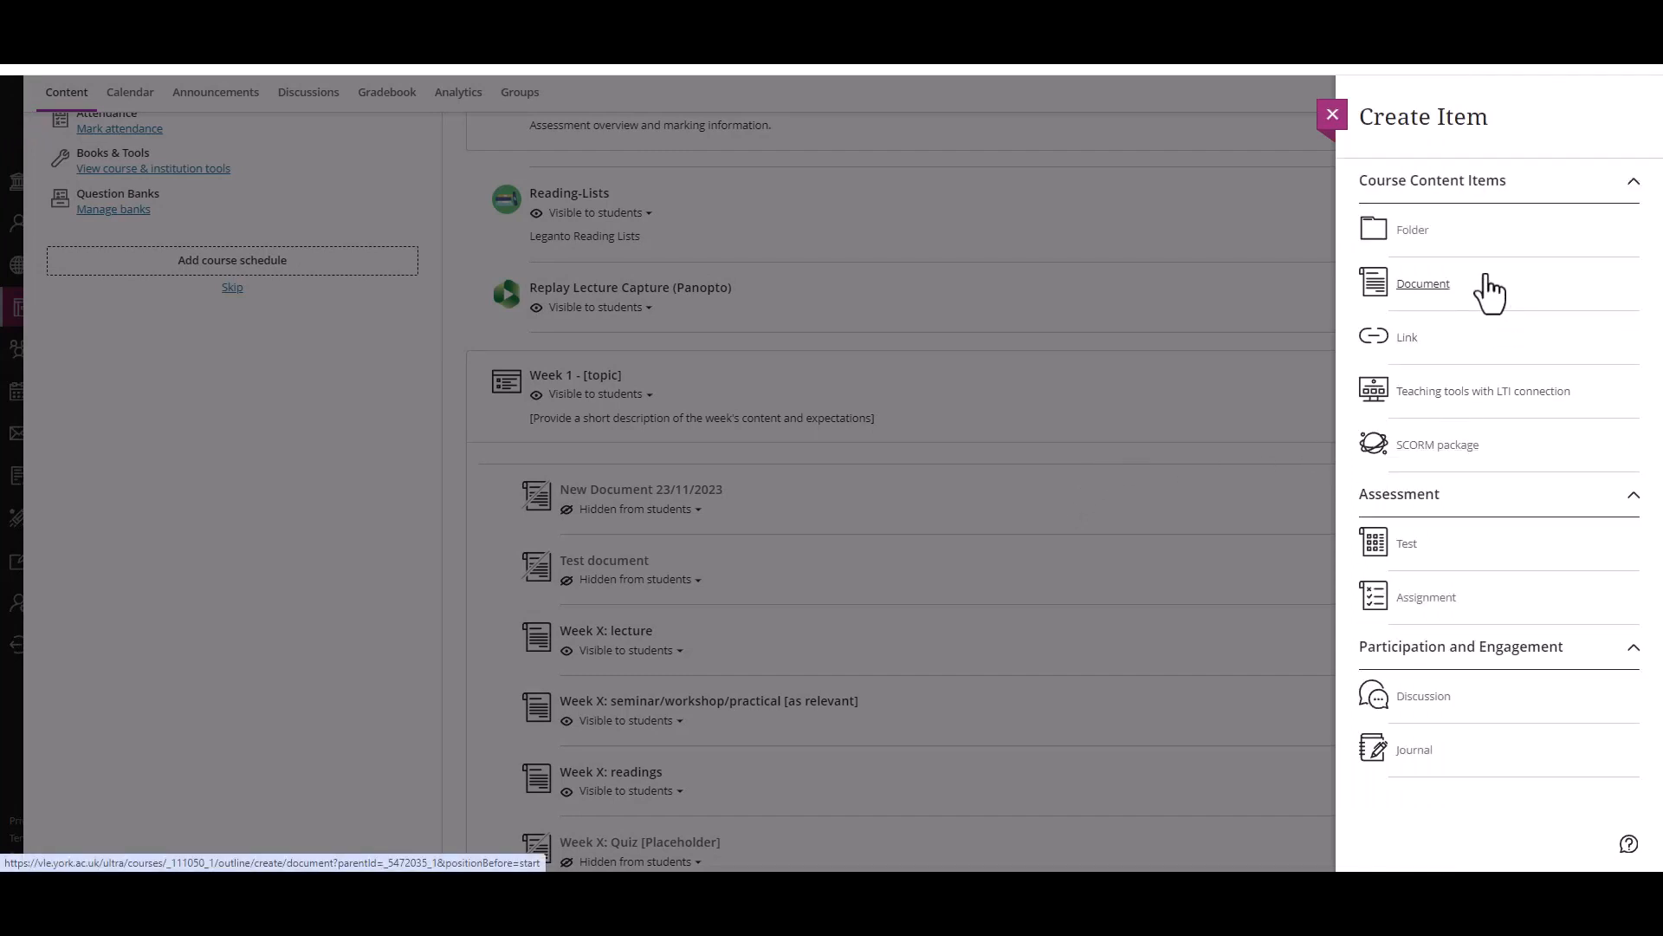
left_click(1485, 279)
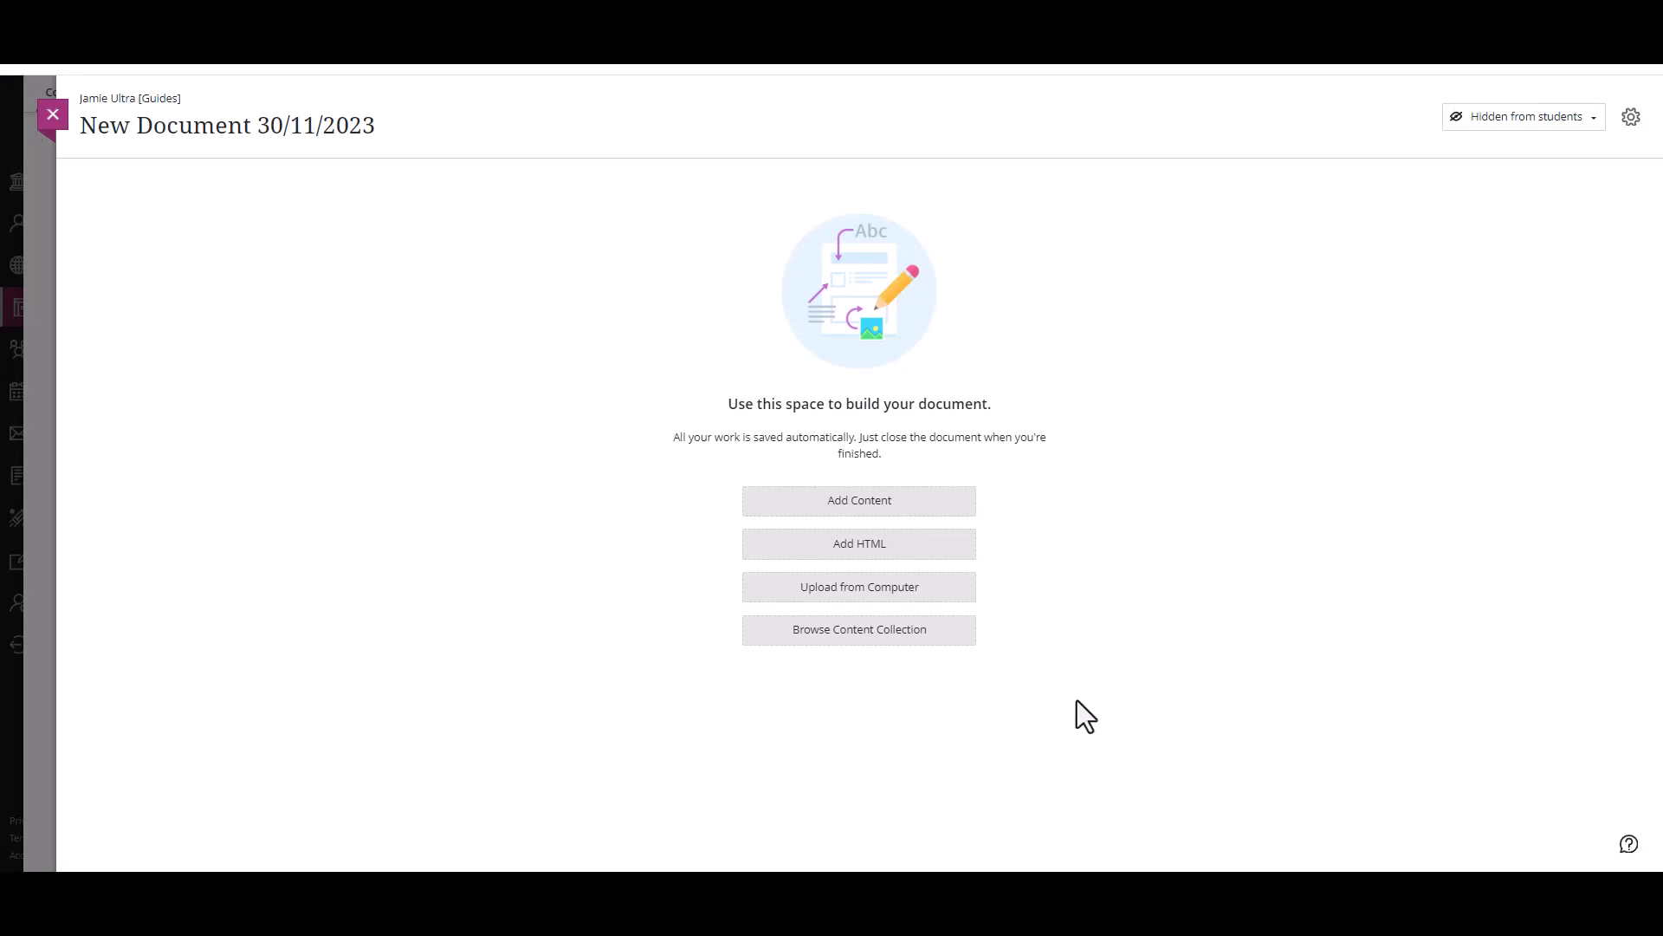
Step: Add a content block to the document with the separate lines "text", "Paragraph" and "Header"
left_click(827, 507)
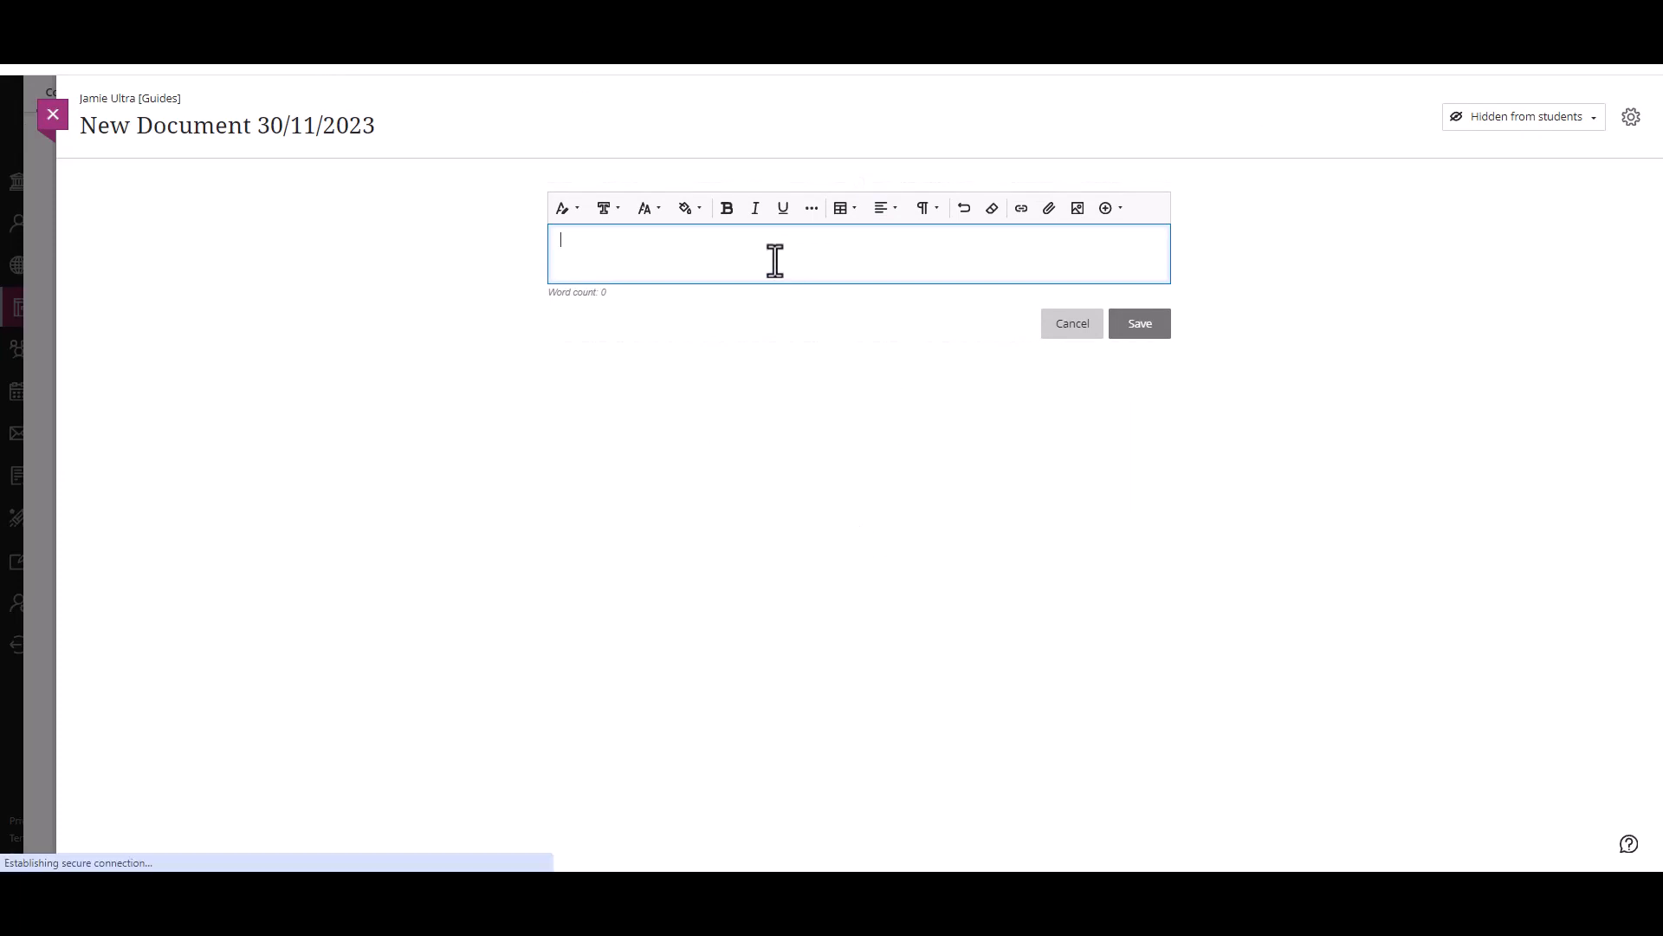
type("text")
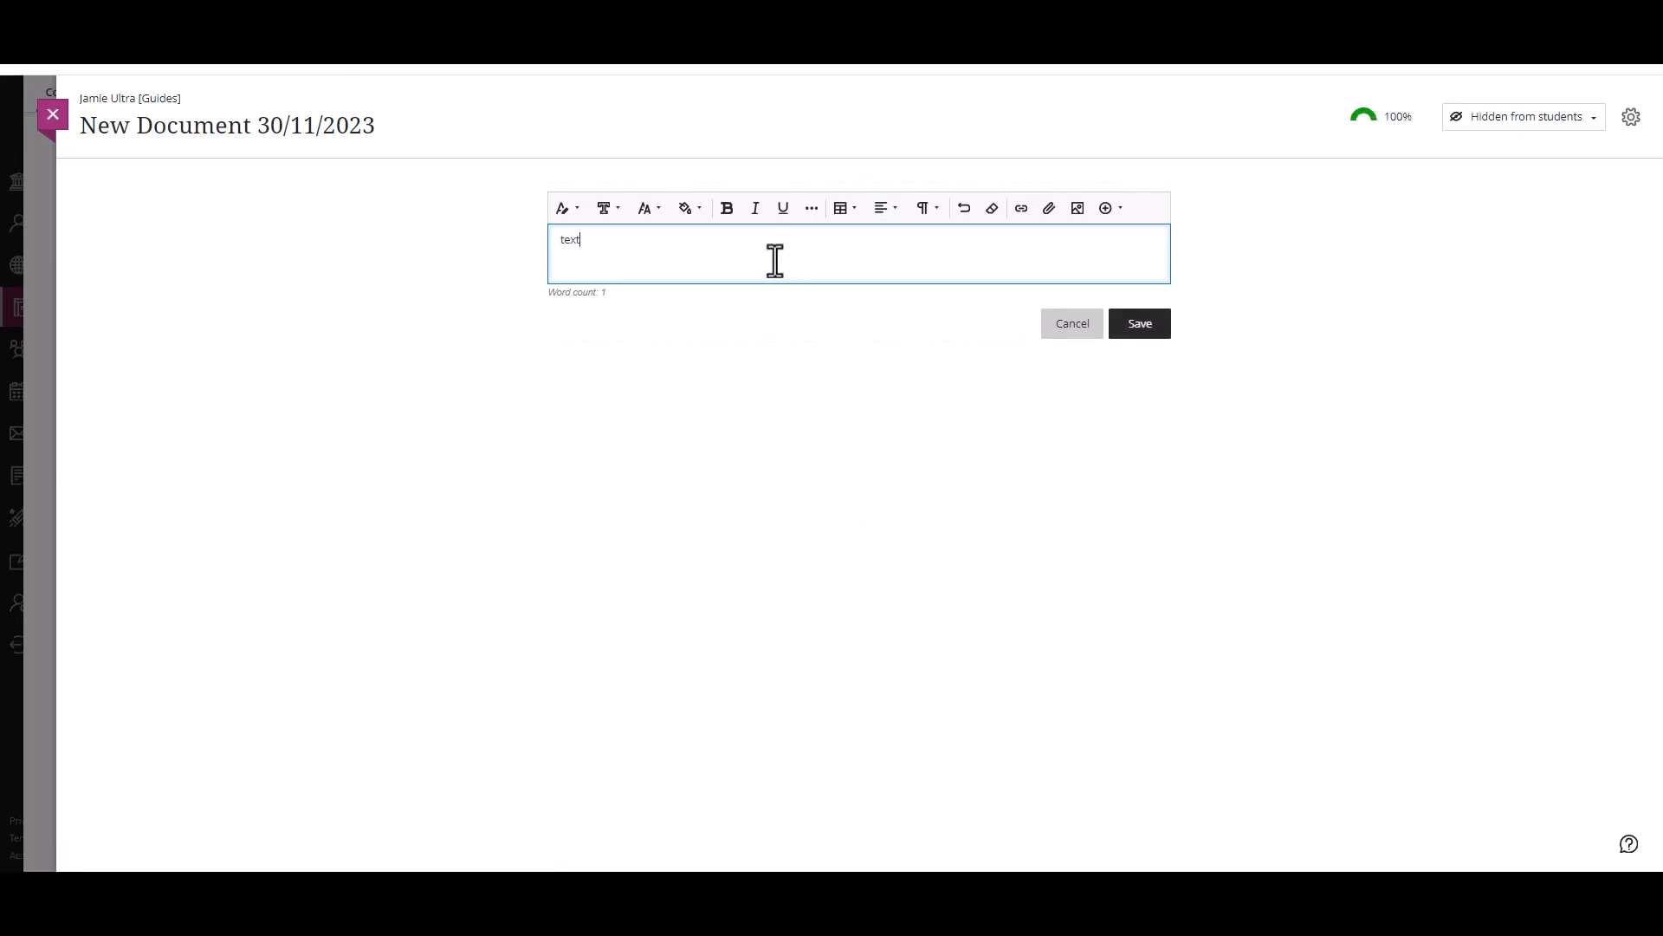
key("Return")
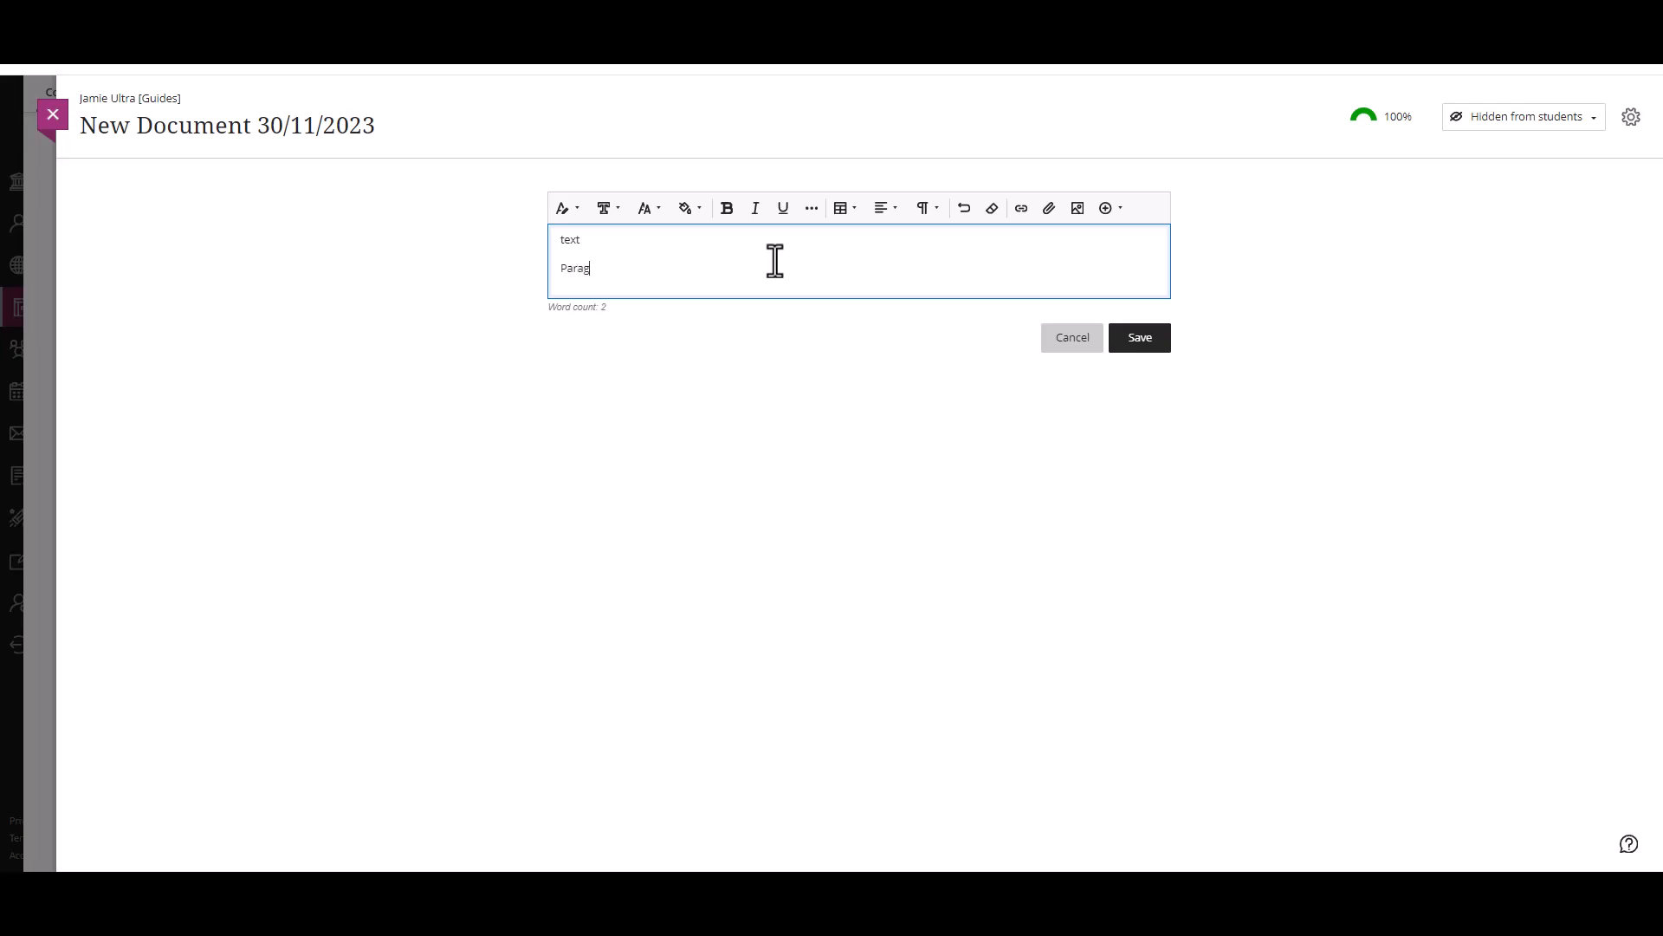
type("Paragraph")
key("Return")
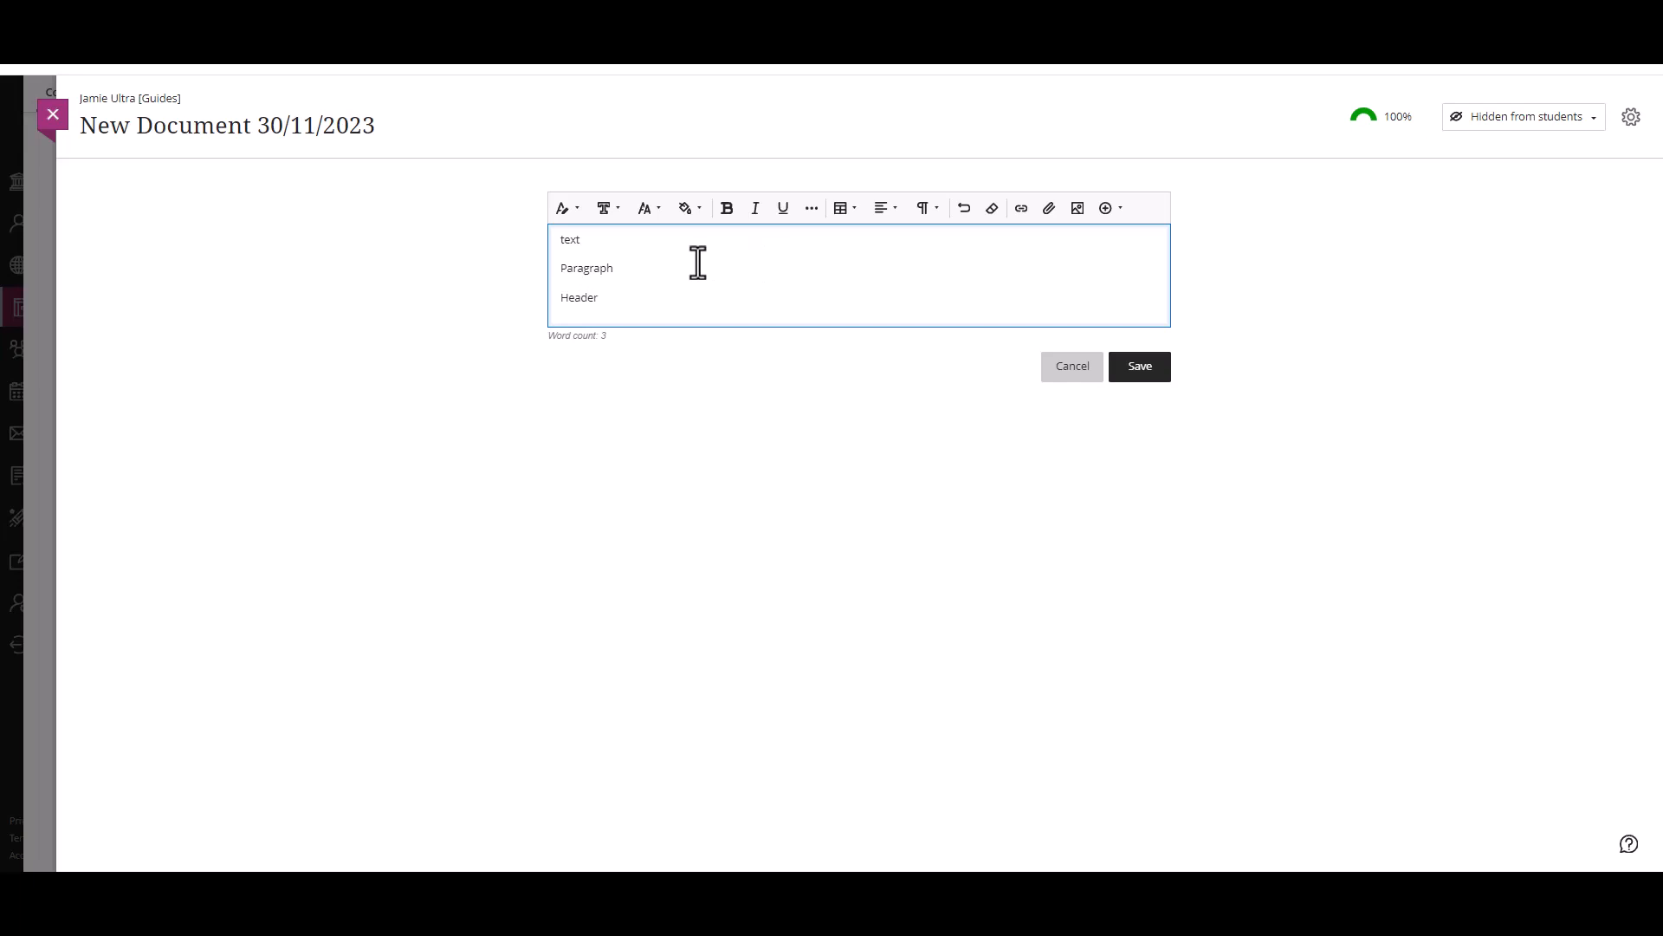
Step: Apply the Paragraph text style to the "Paragraph" line and the Header style to the "Header" line
left_click_drag(621, 269, 528, 268)
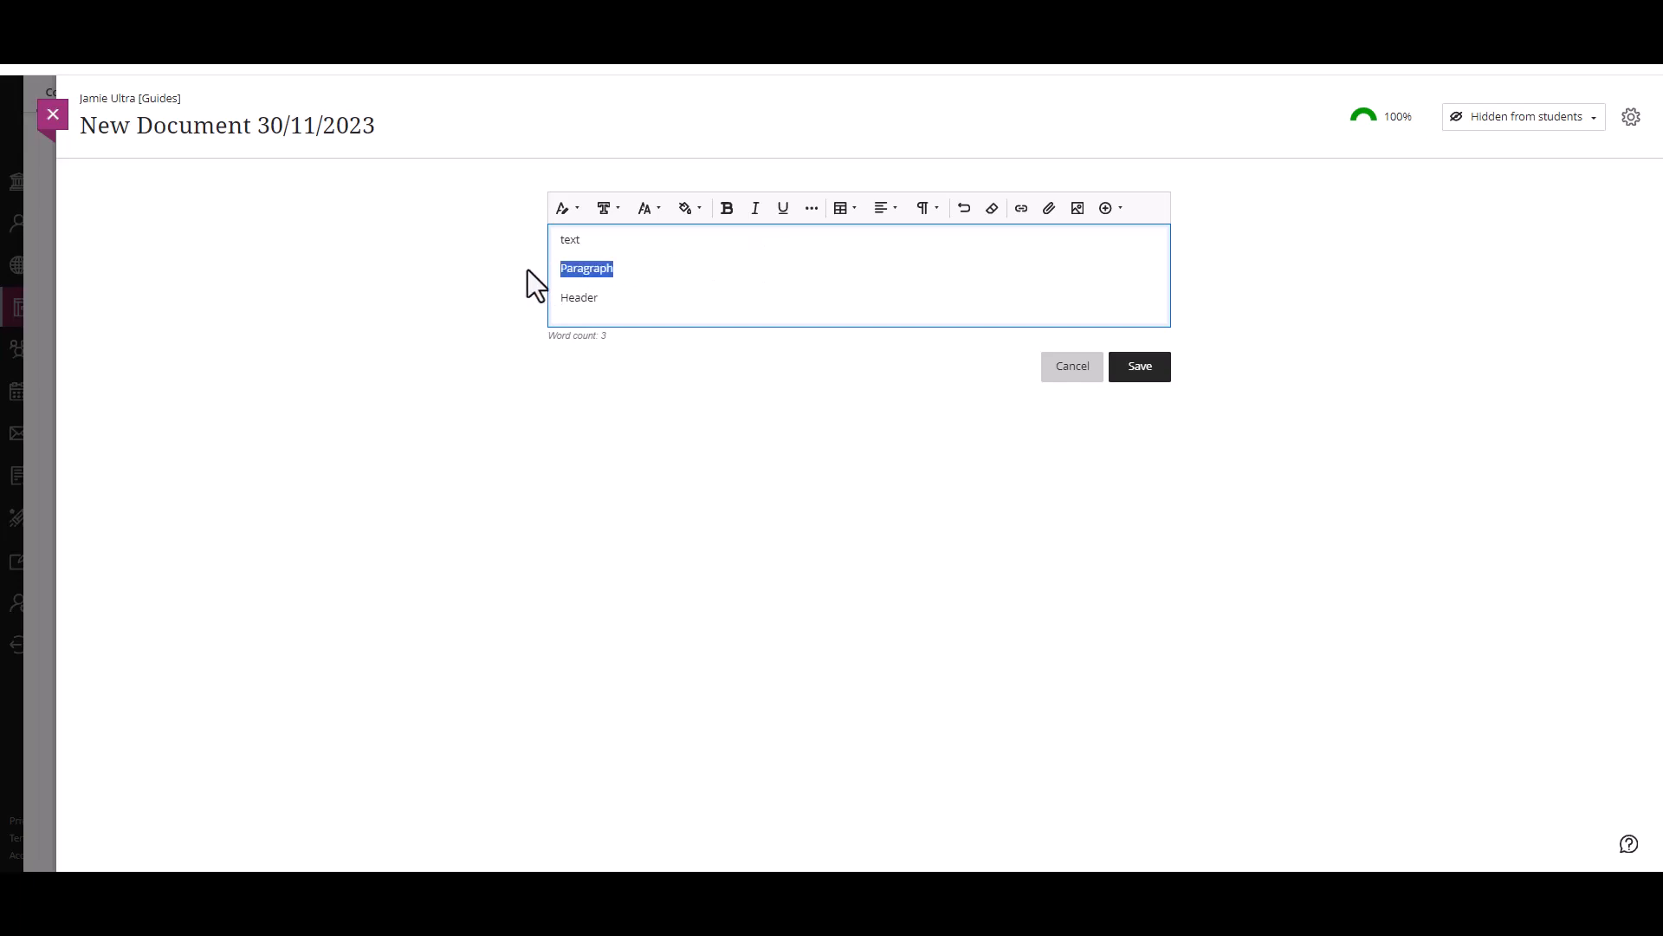
left_click(575, 210)
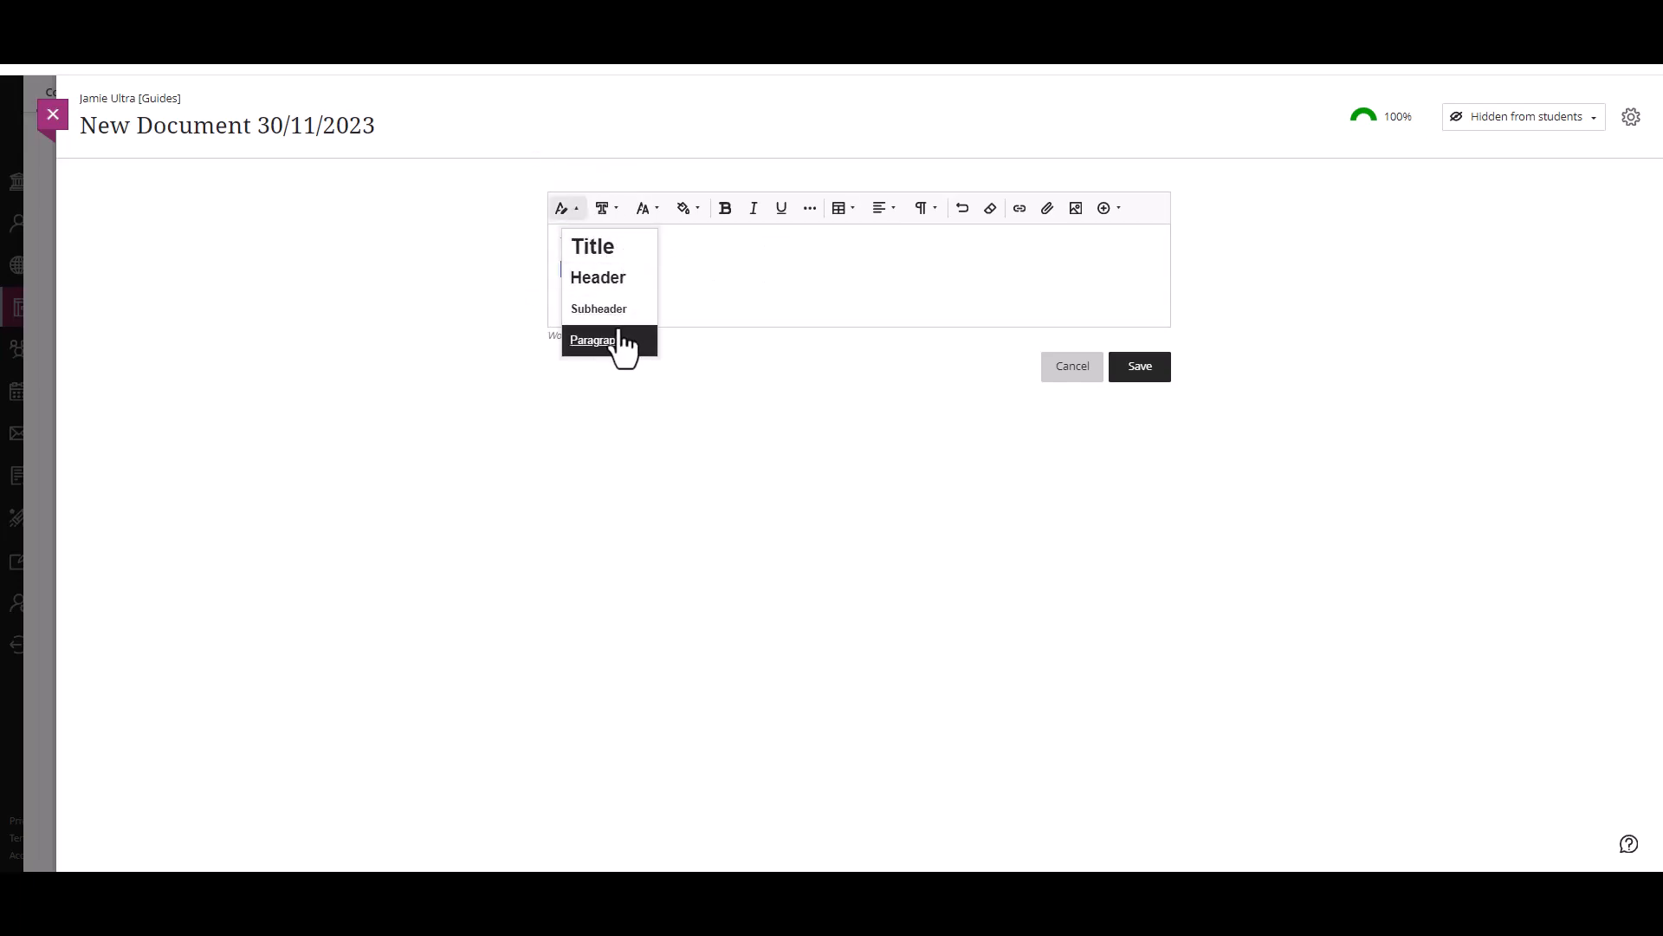
left_click(623, 345)
left_click_drag(607, 300, 546, 304)
left_click(565, 208)
left_click(611, 279)
left_click(674, 304)
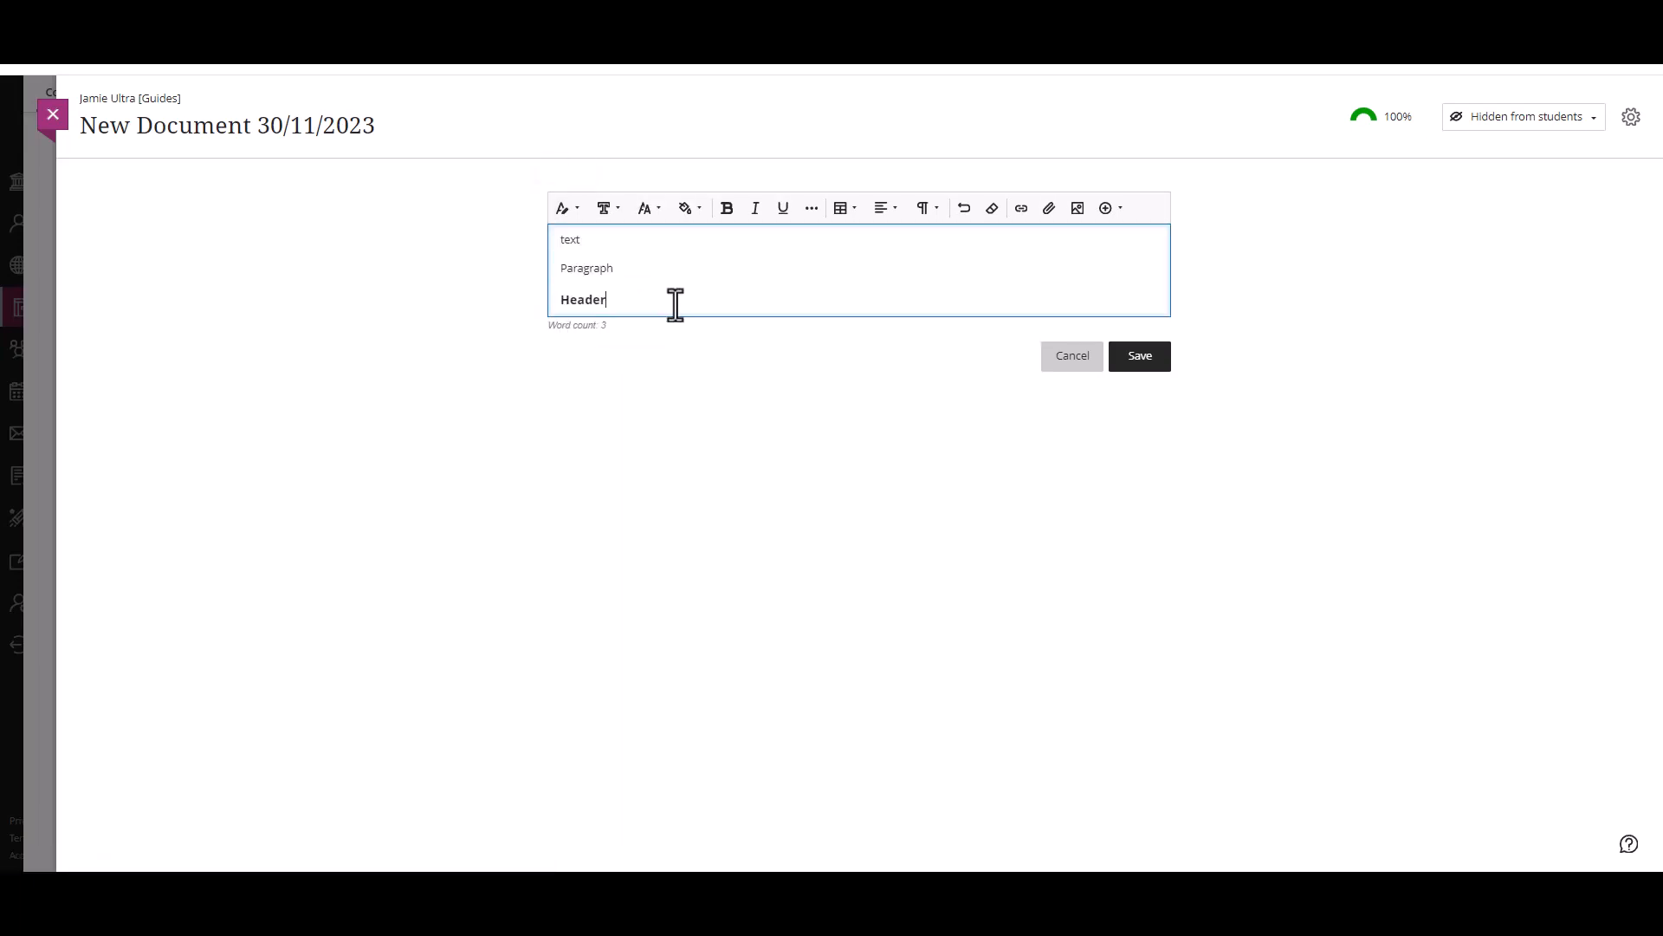
Step: Add a "list" line below the header, select it and open its paragraph formatting options
key("Return")
key("Return")
type("list")
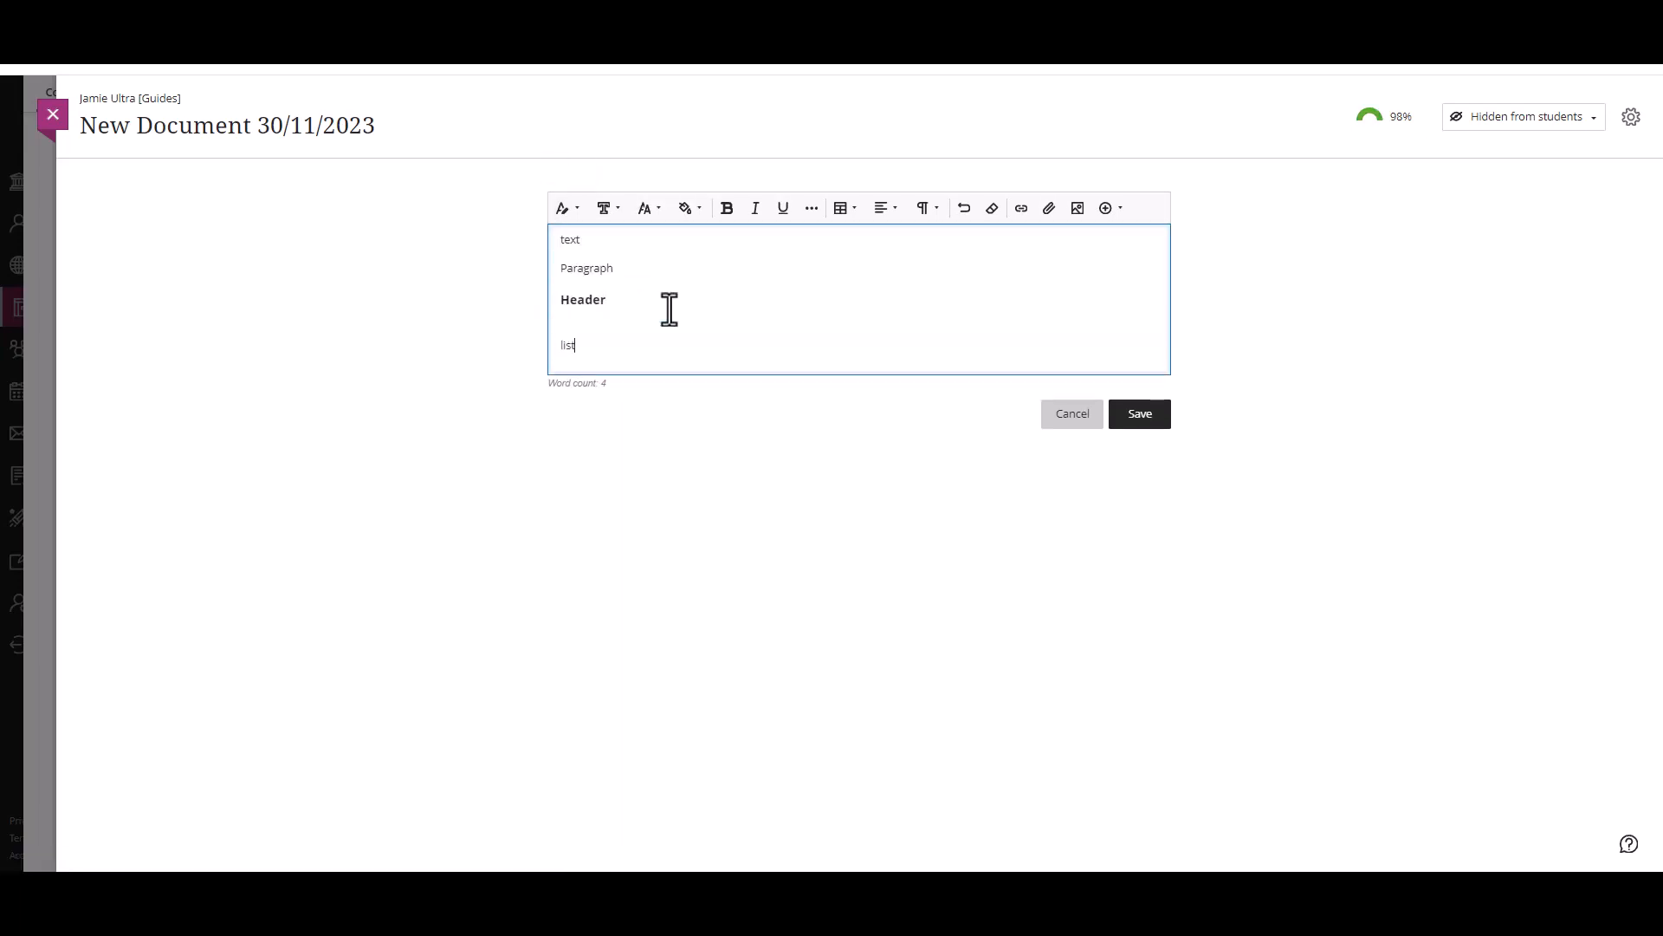
double_click(591, 355)
left_click(921, 212)
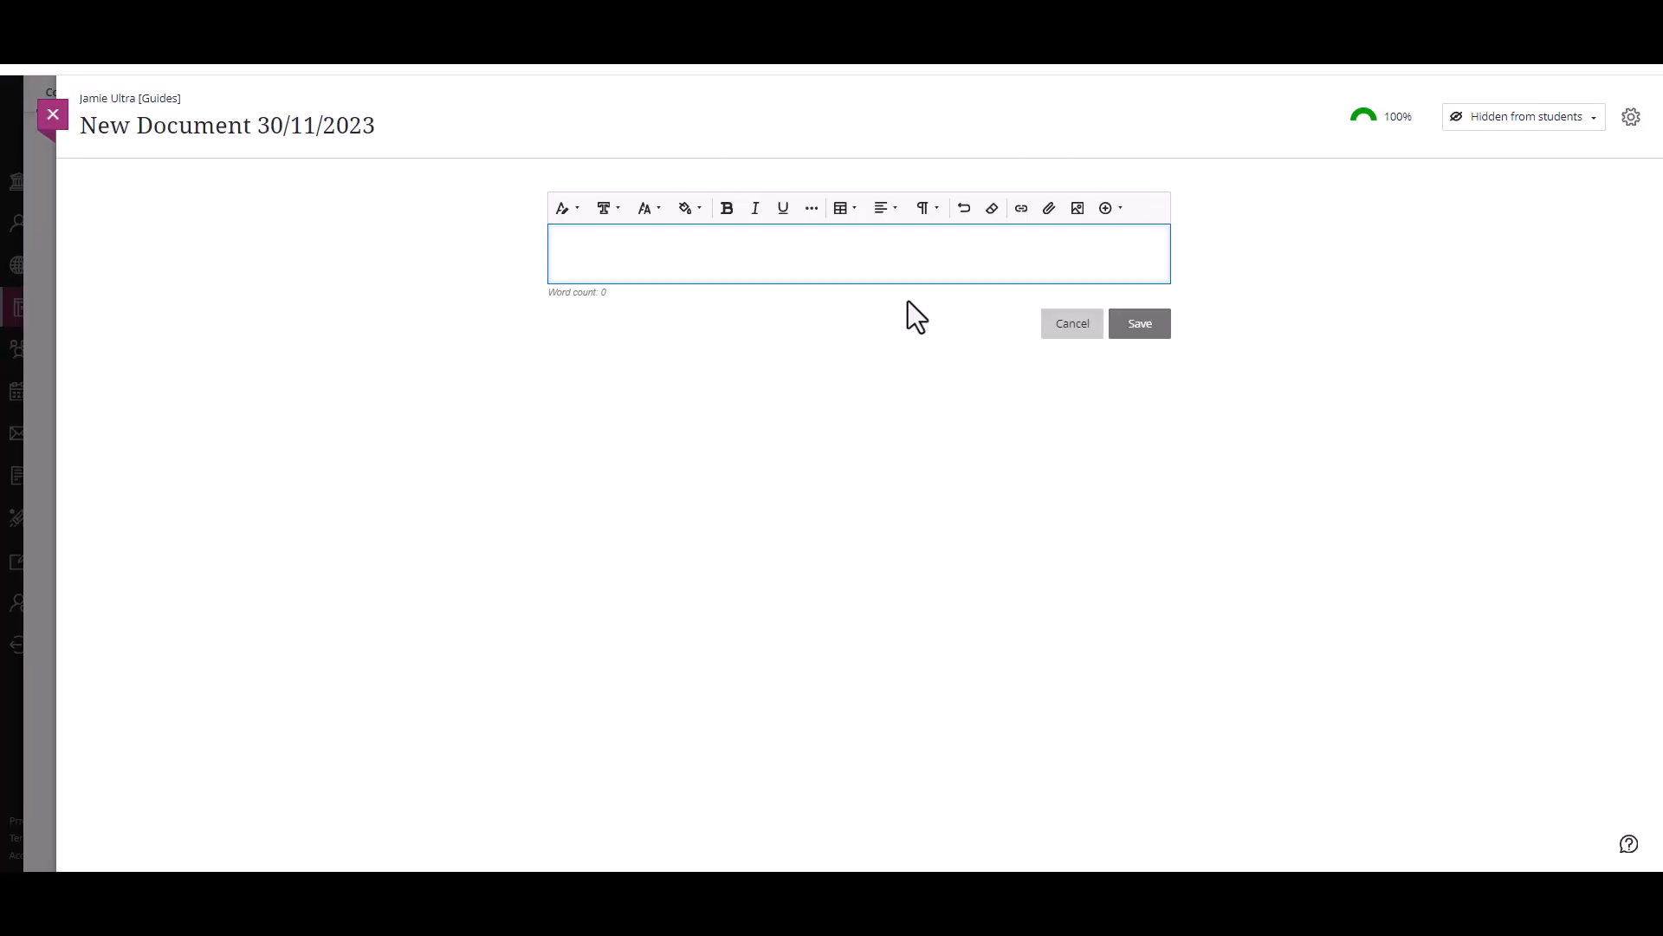
left_click(1022, 227)
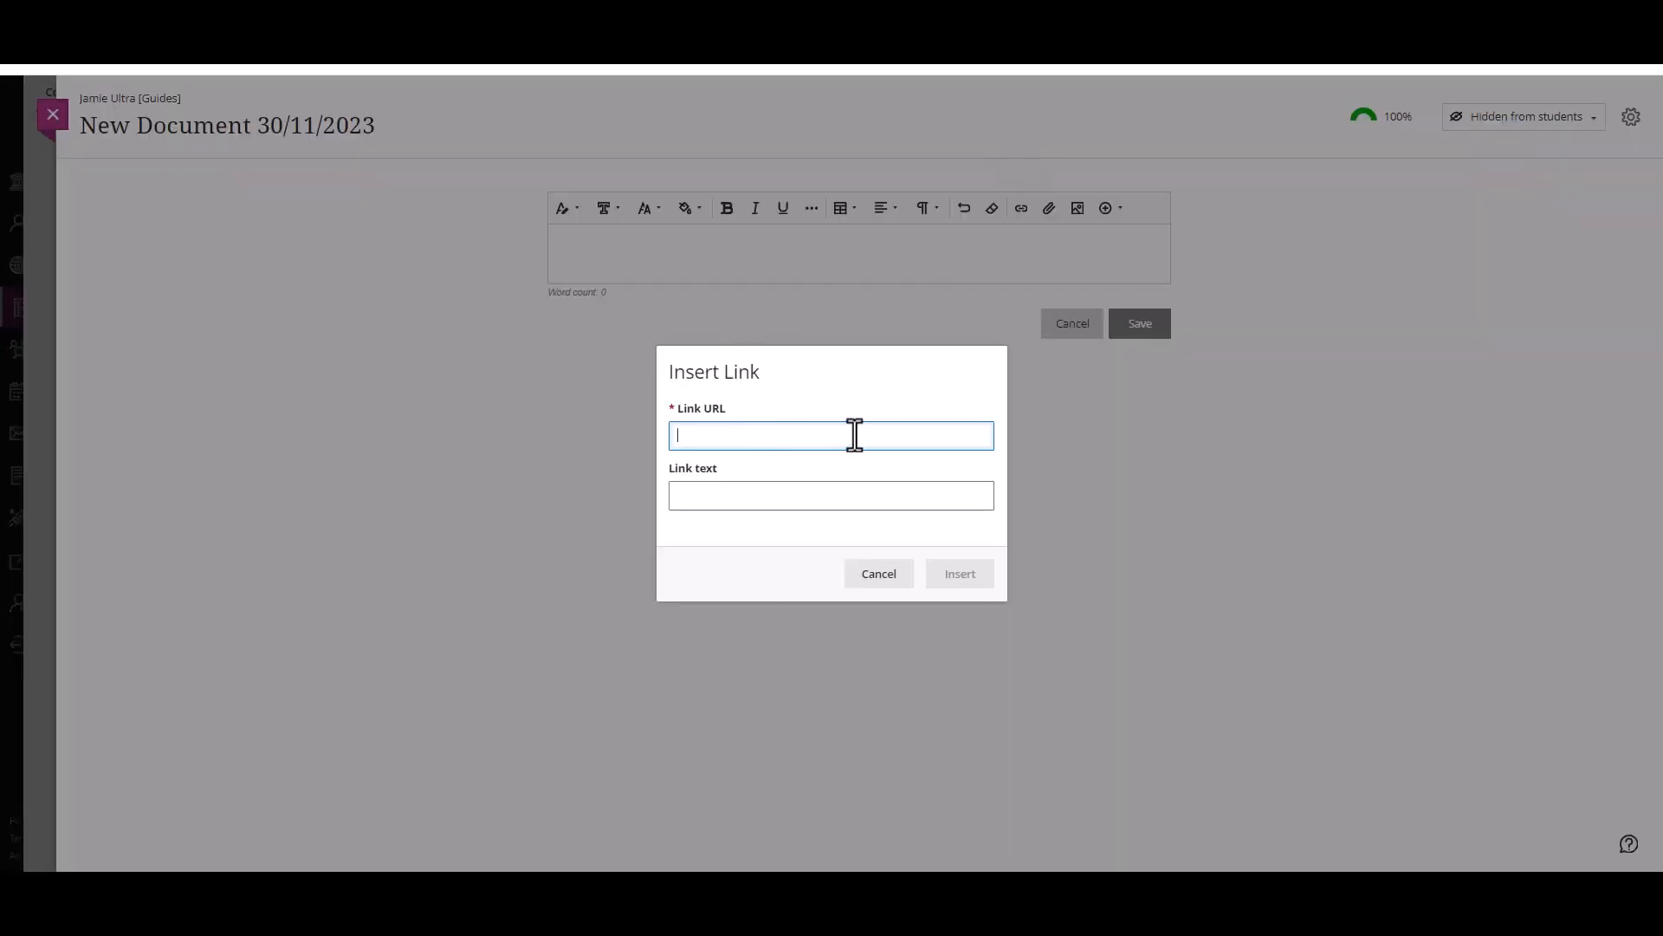
type("https://www.york.ac.uk/")
left_click(837, 502)
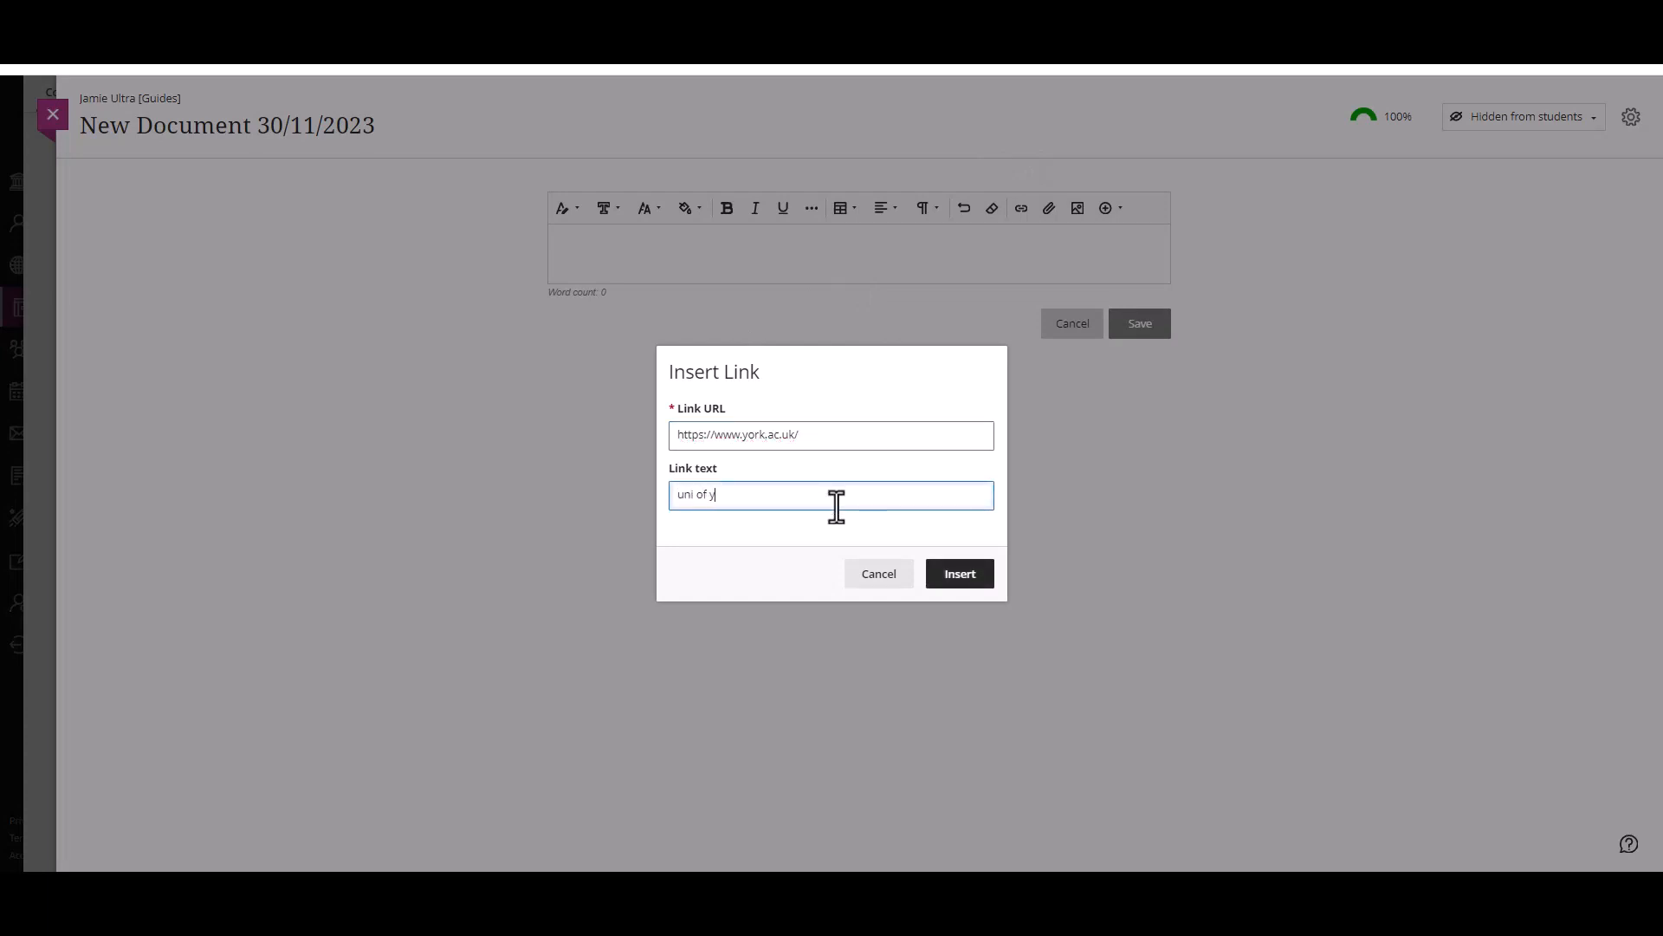
type("uni of york homepage")
left_click(960, 573)
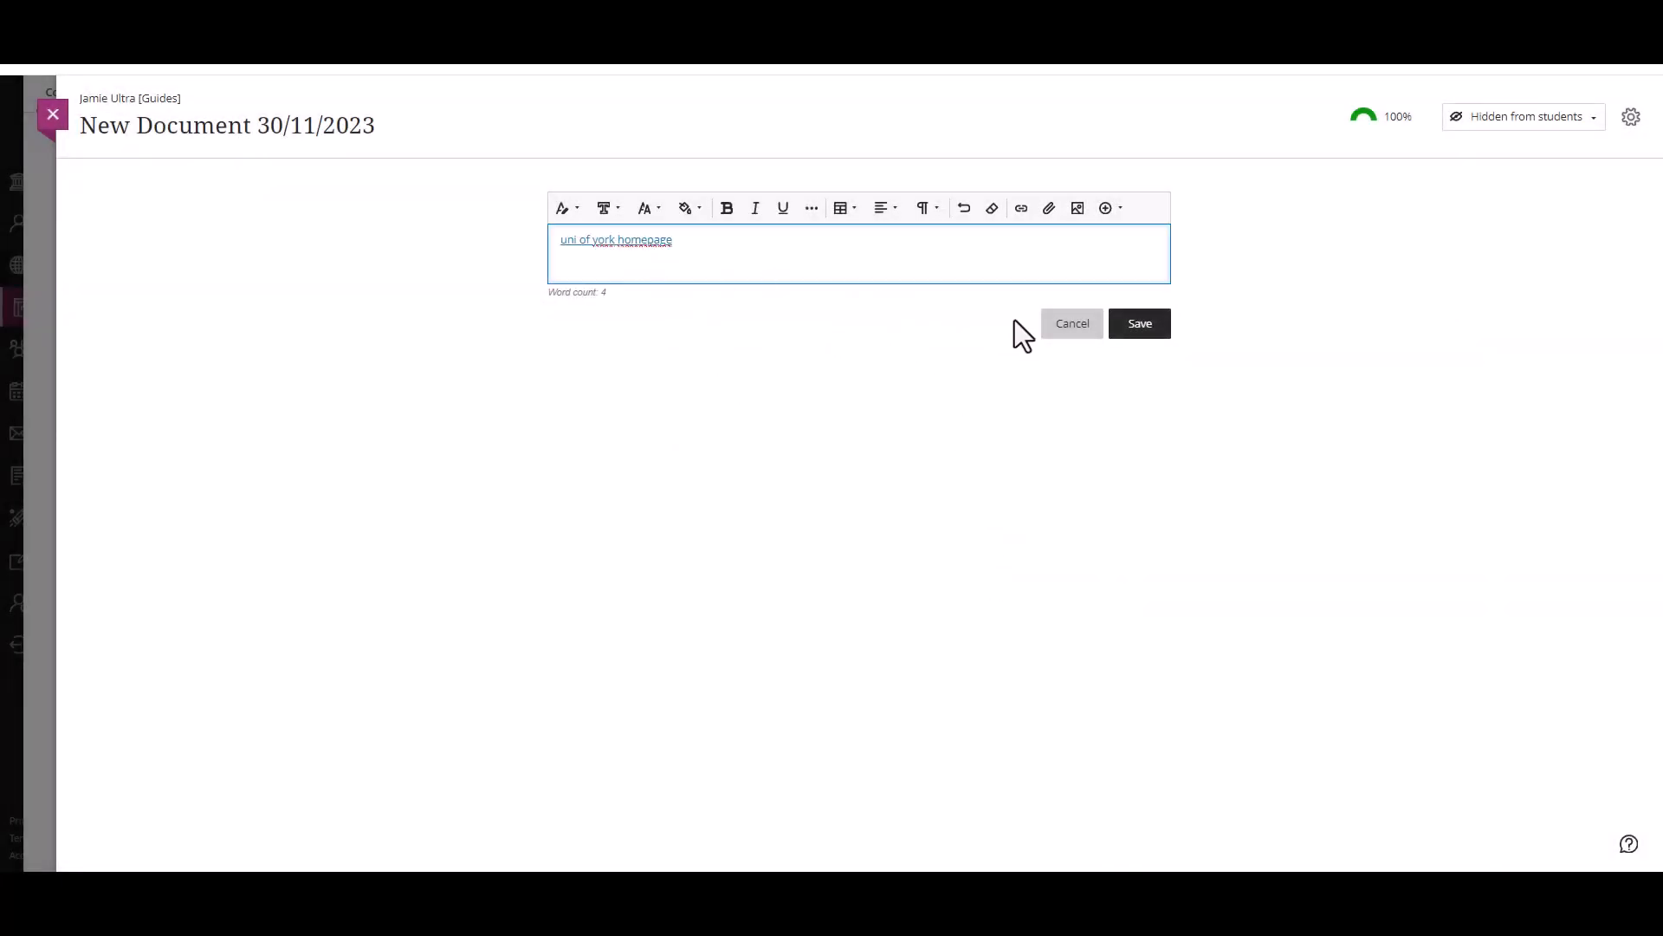
left_click(1115, 327)
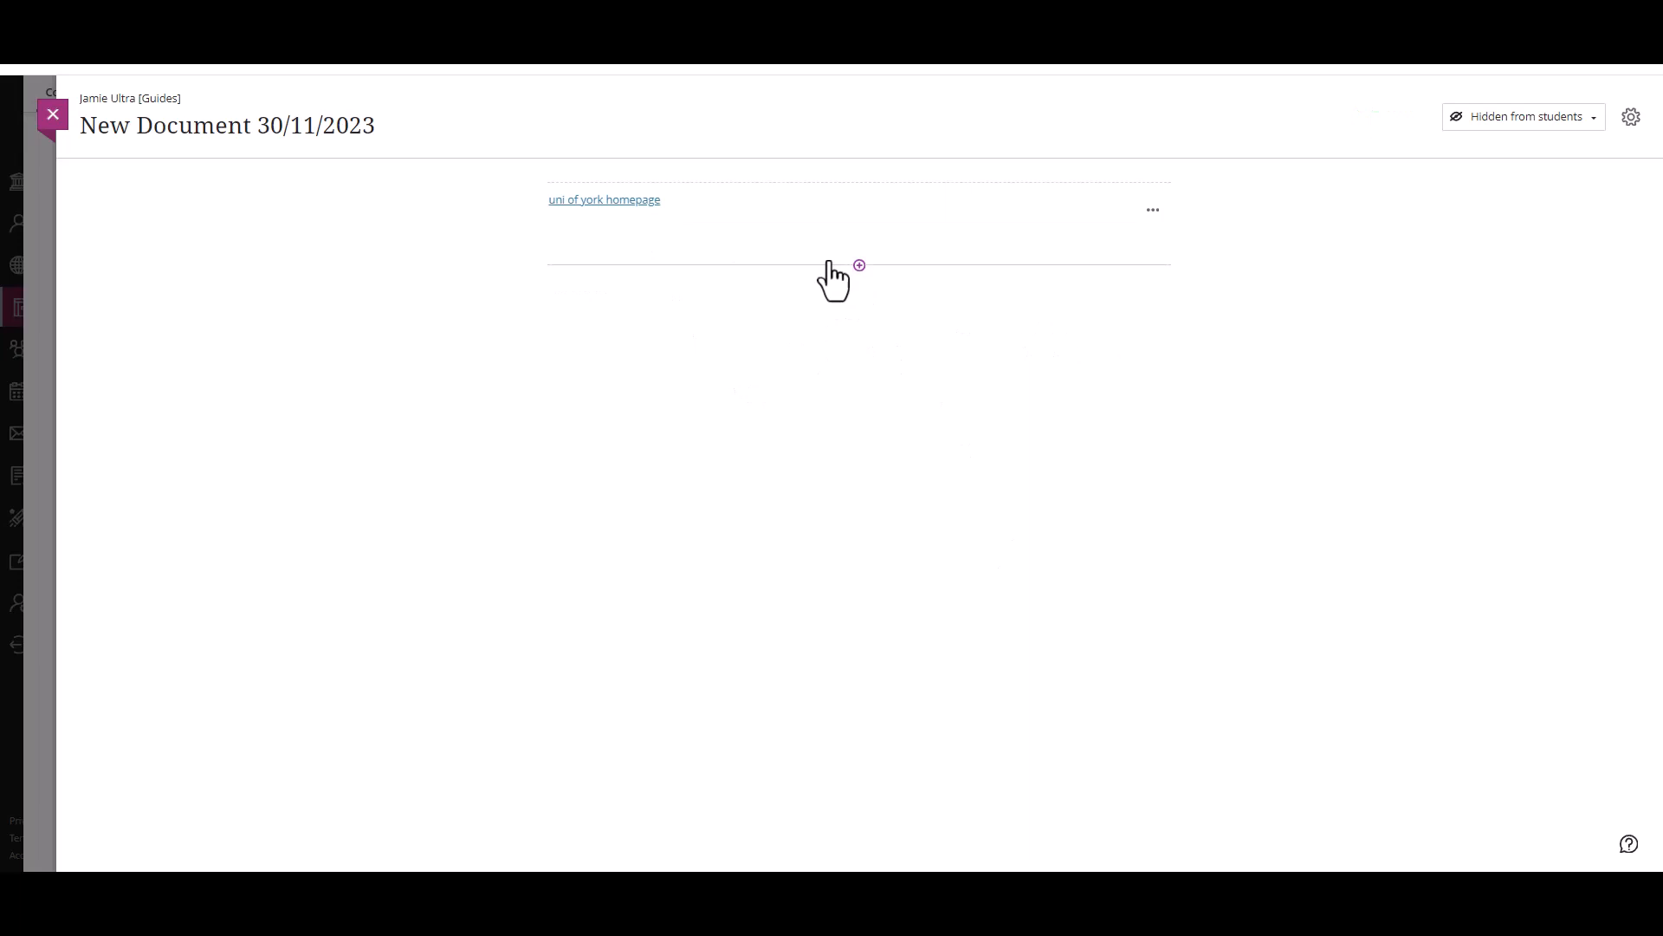
Step: Open the "uni of york homepage" link to test it, return to the document and close it
left_click(629, 202)
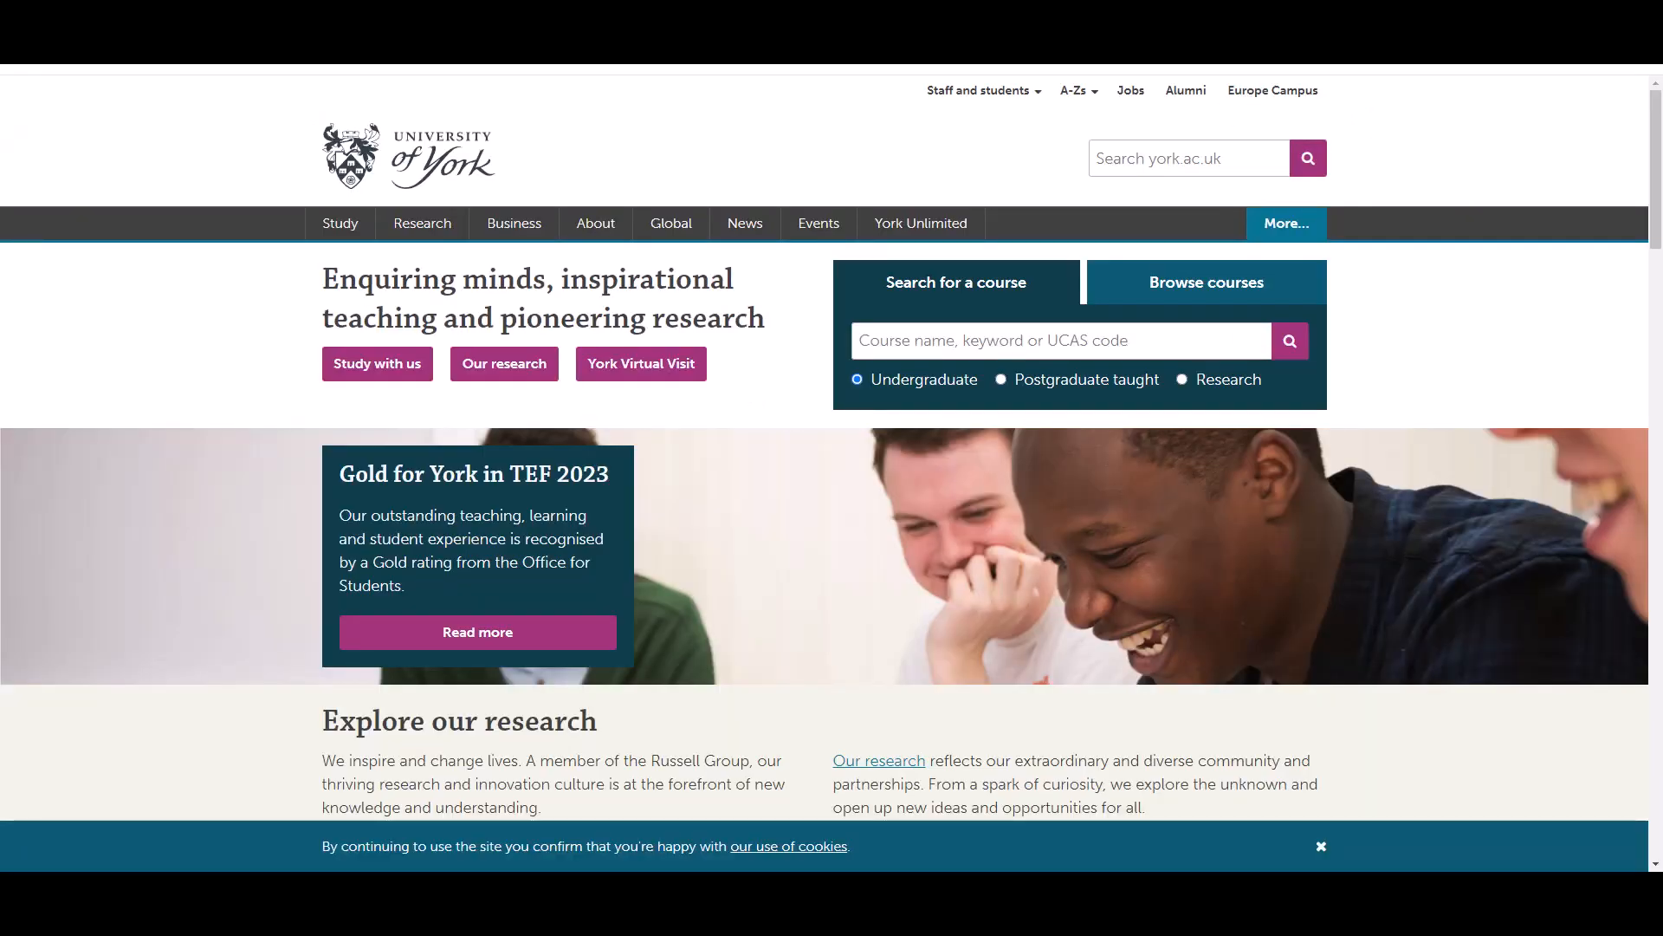
left_click(853, 15)
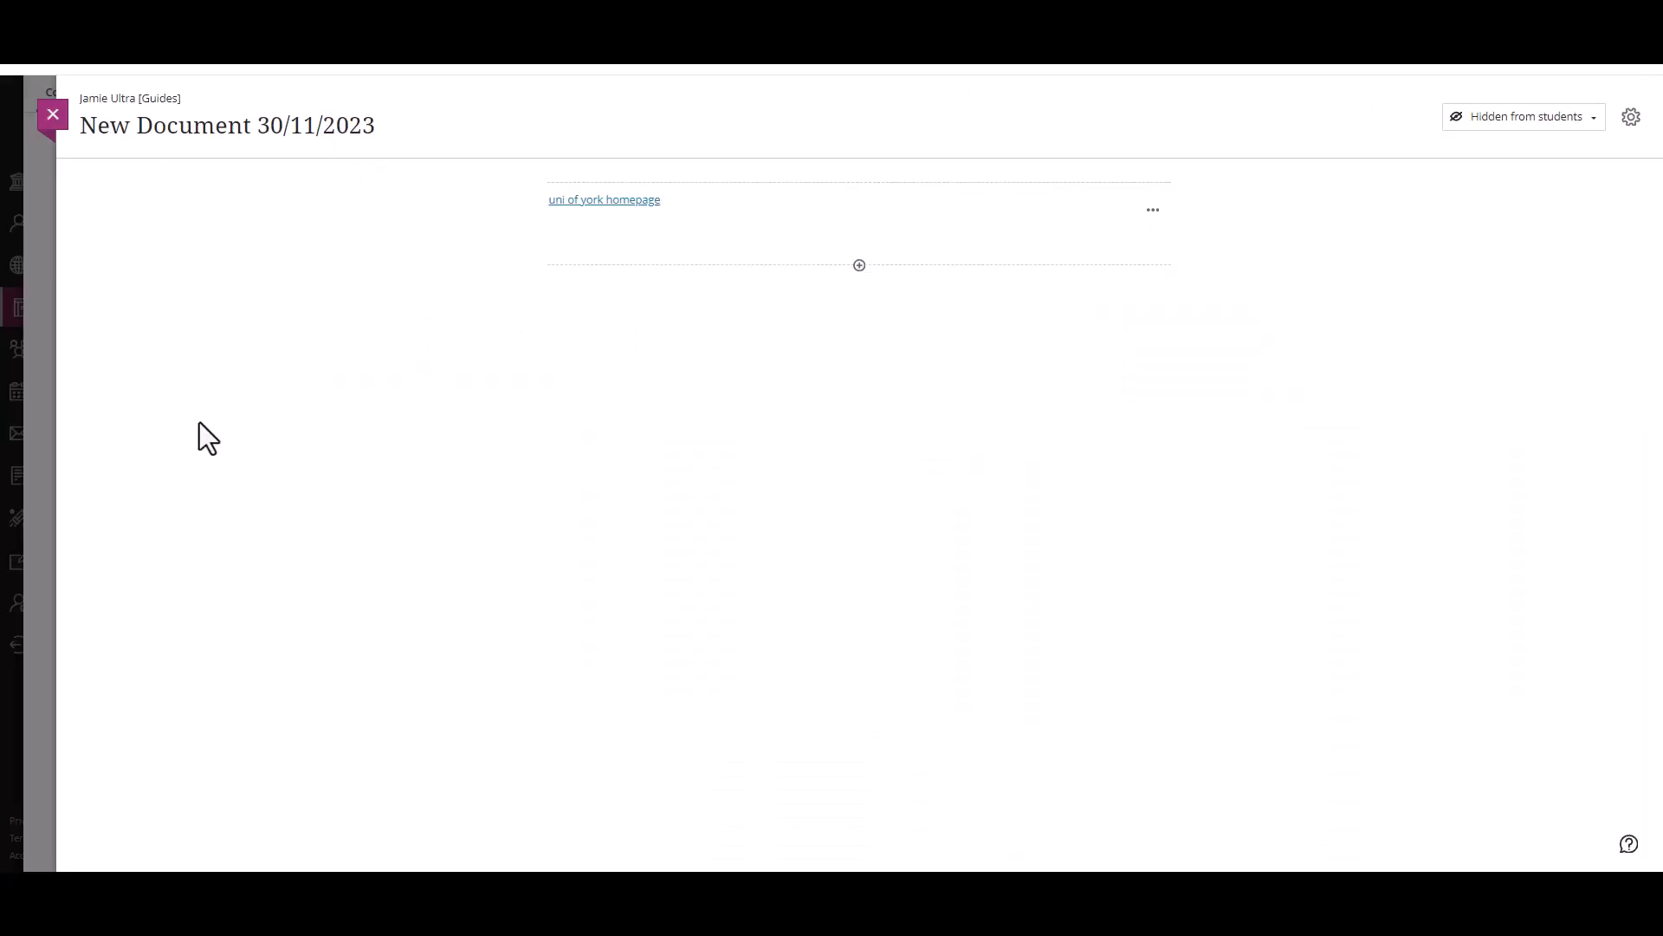
left_click(47, 126)
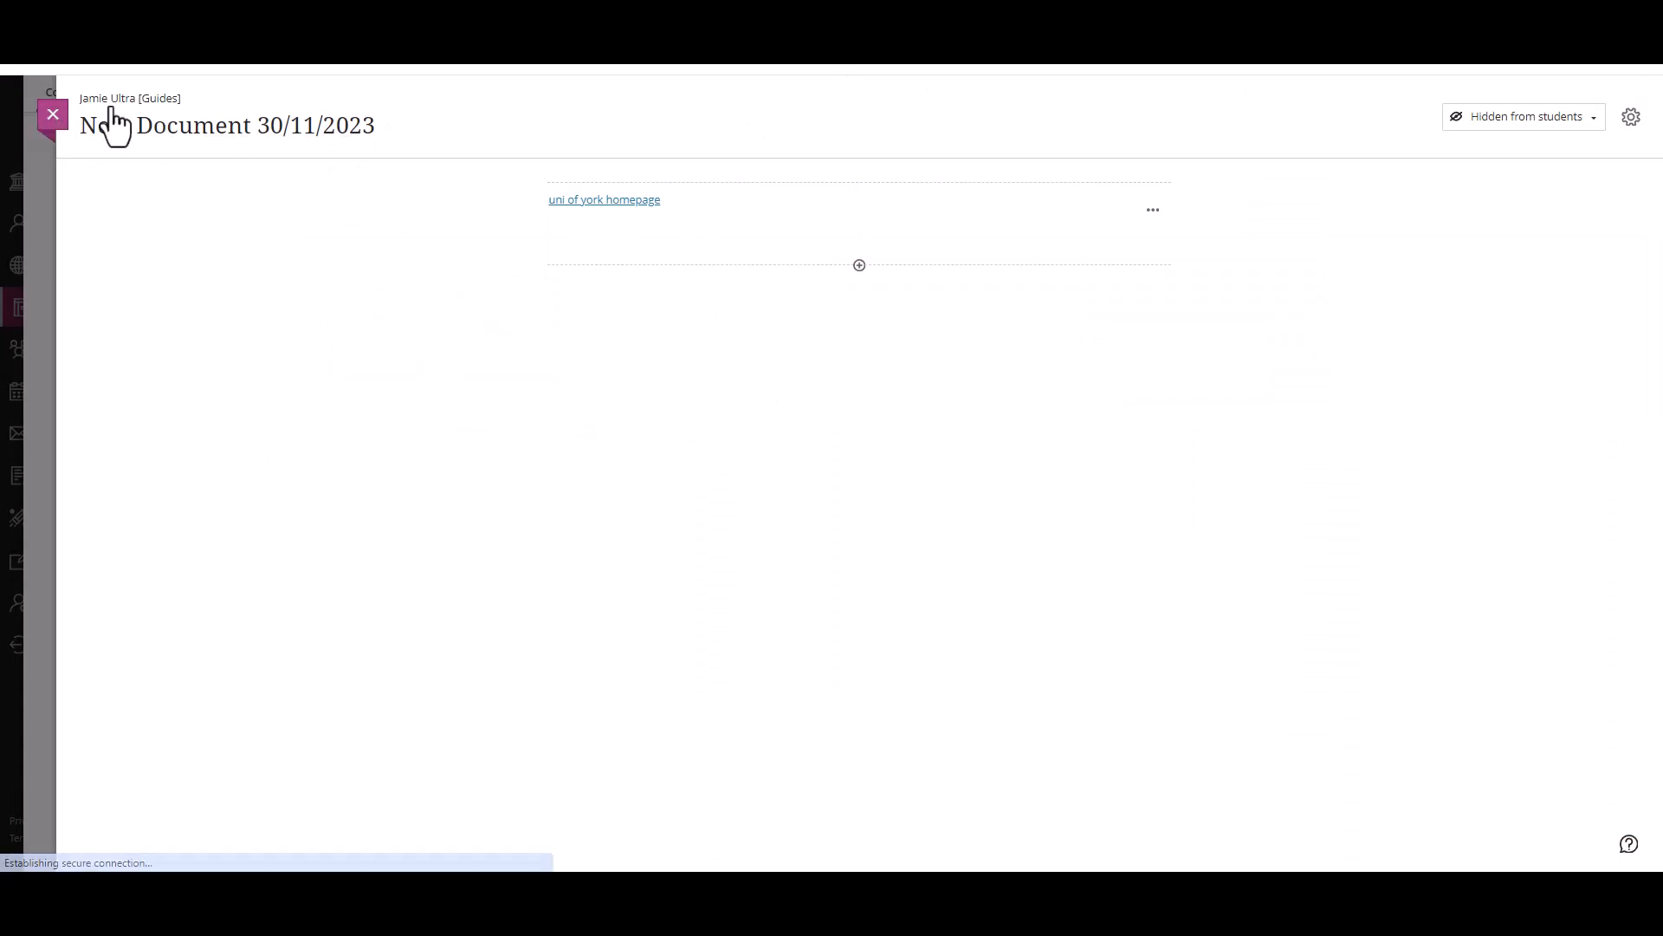
Step: Collapse the Week 1 module and start a new link item at the beginning of the Module information module
left_click(1073, 243)
scroll(846, 360, "up", 3)
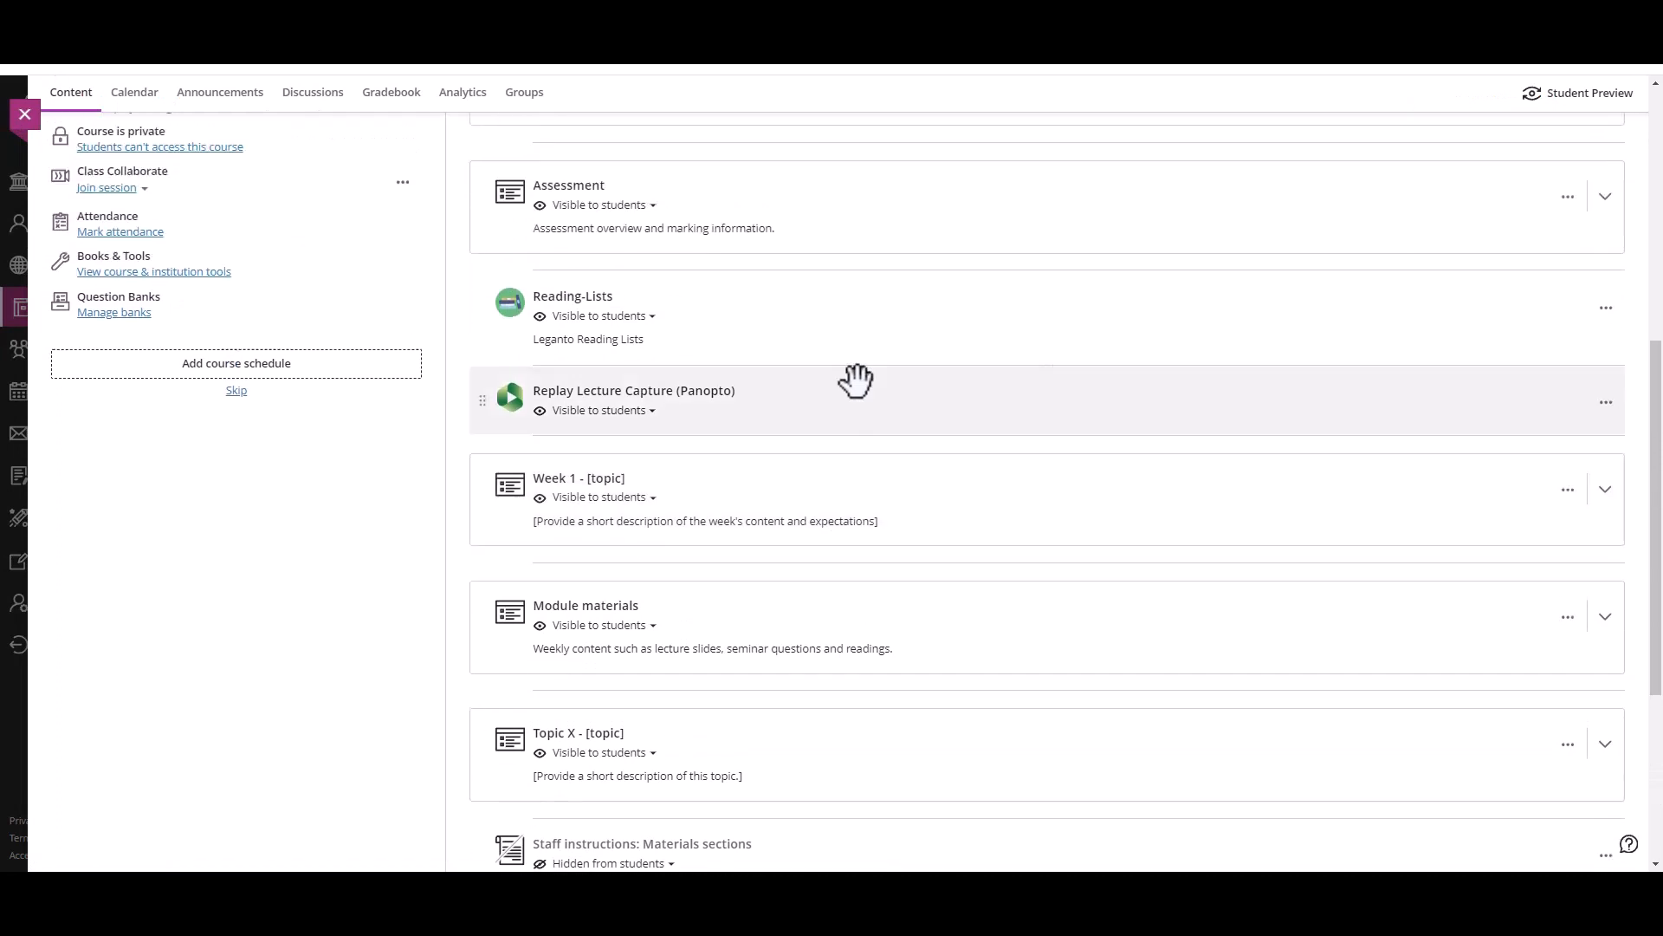
scroll(876, 408, "up", 3)
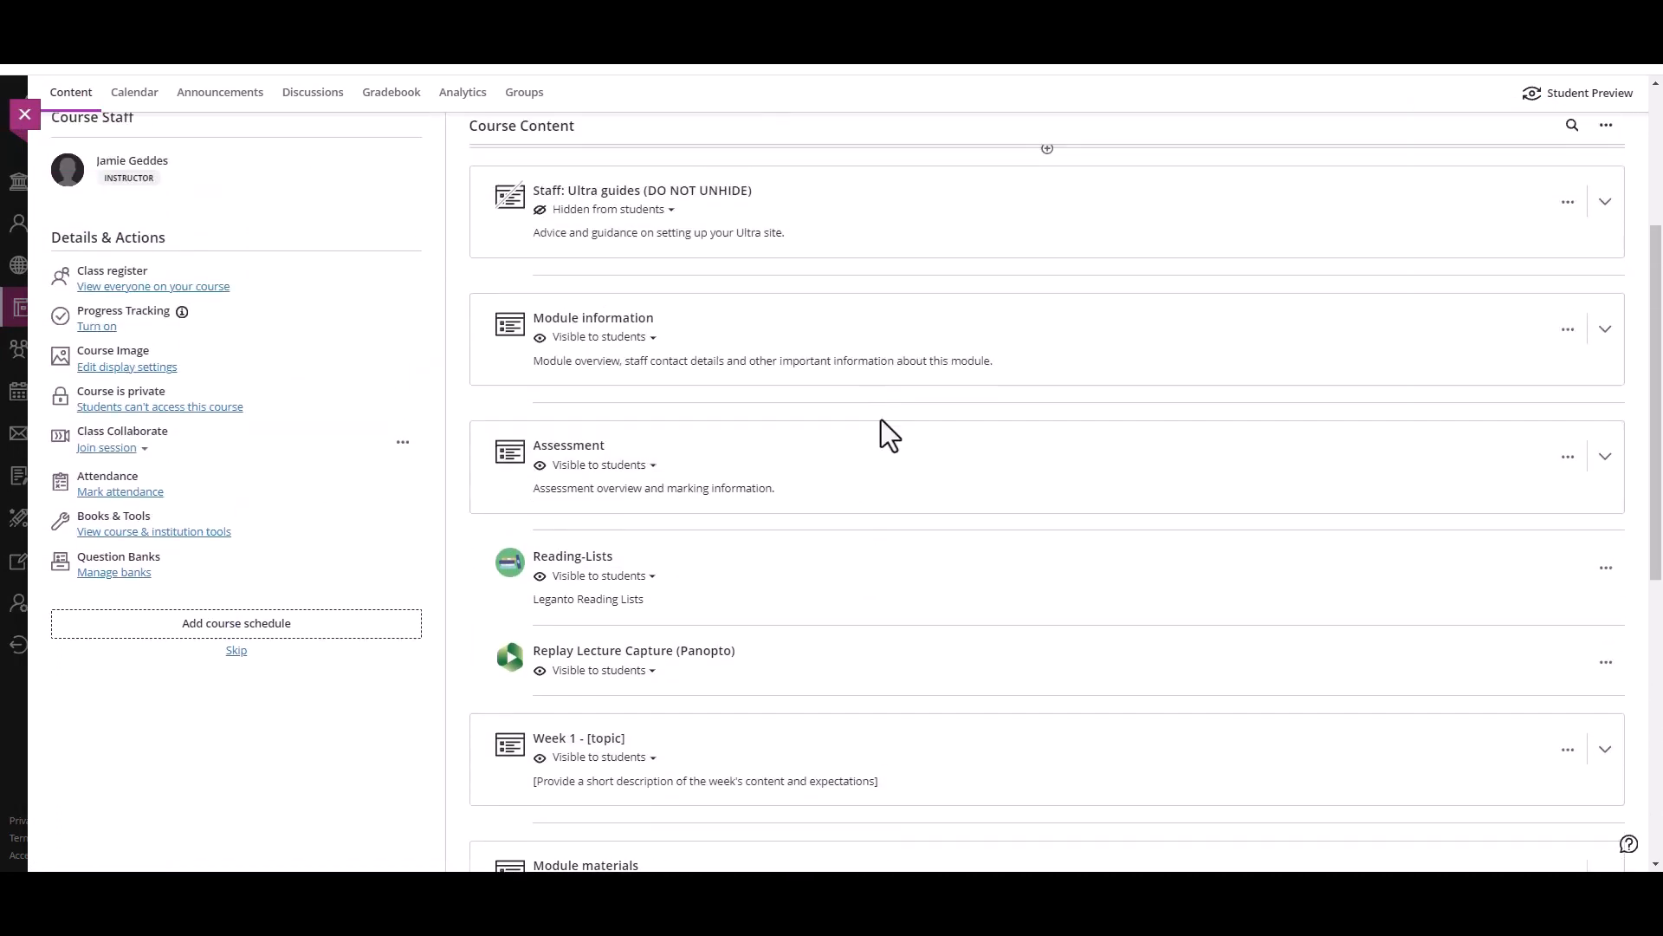
left_click(895, 337)
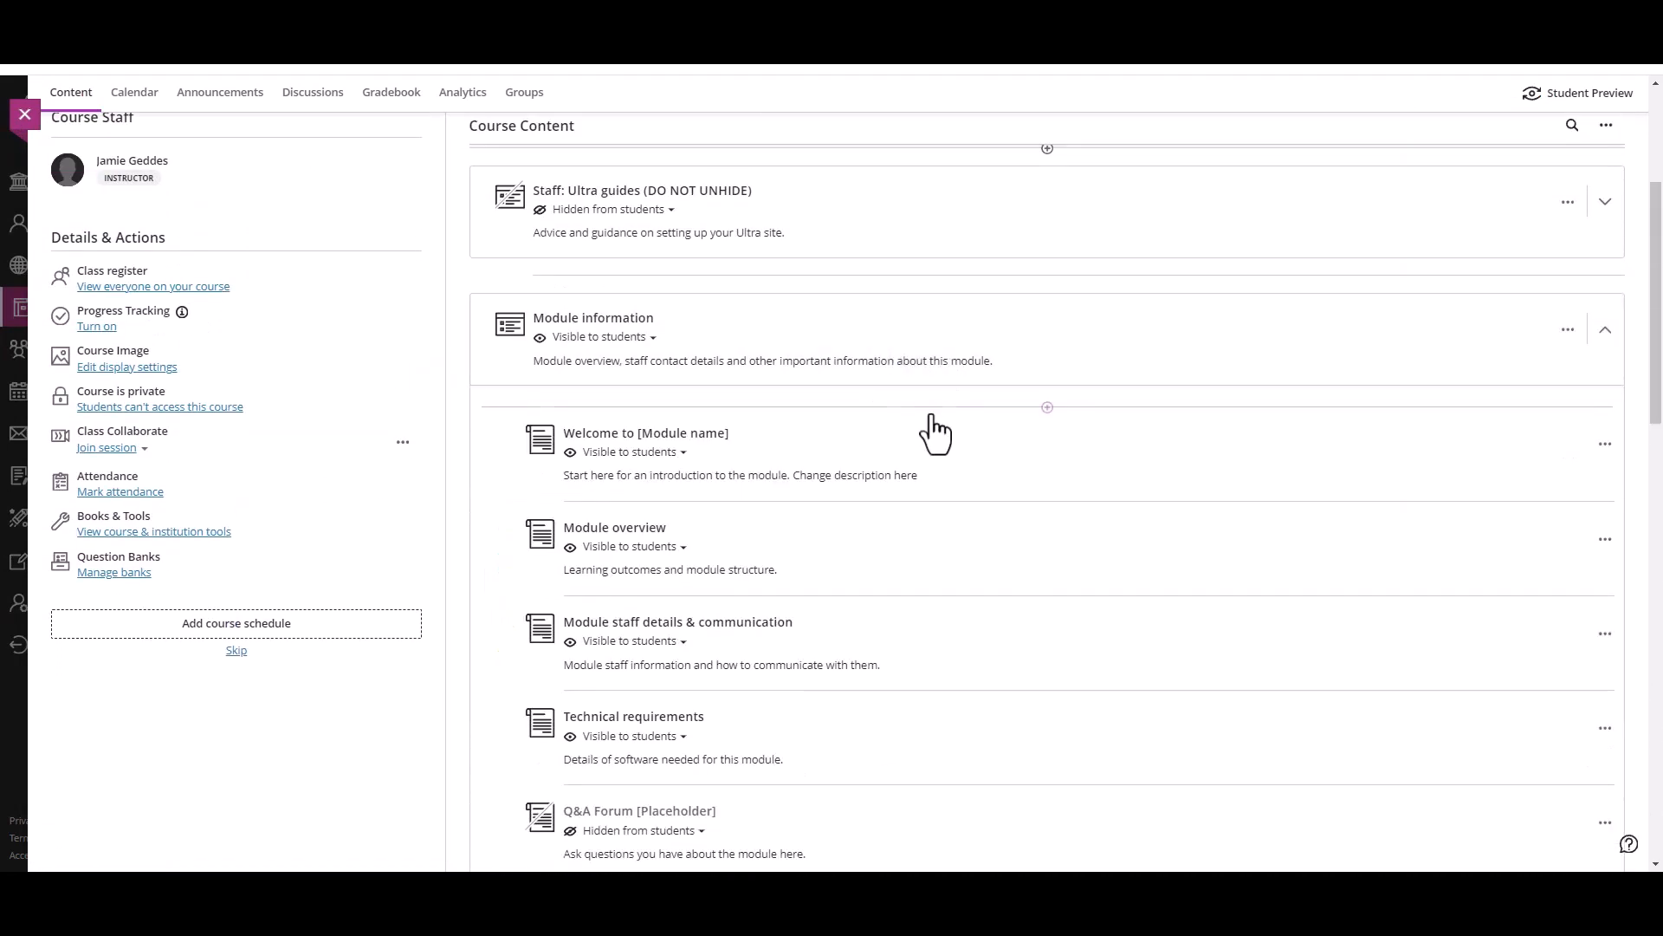
left_click(963, 408)
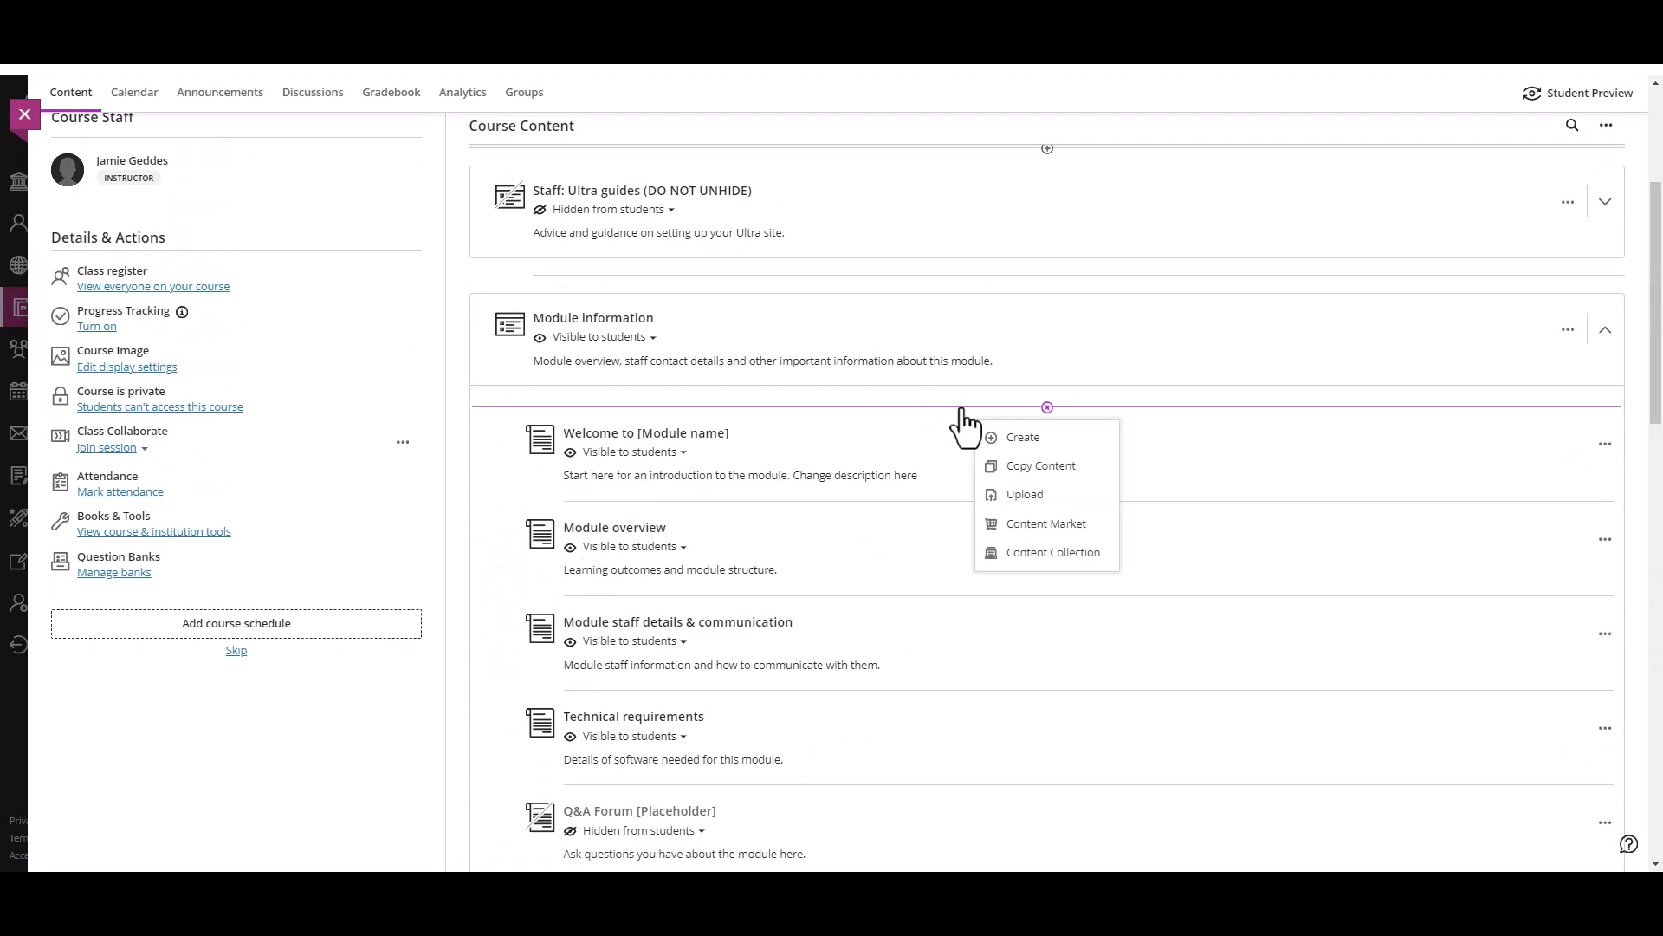
left_click(1050, 439)
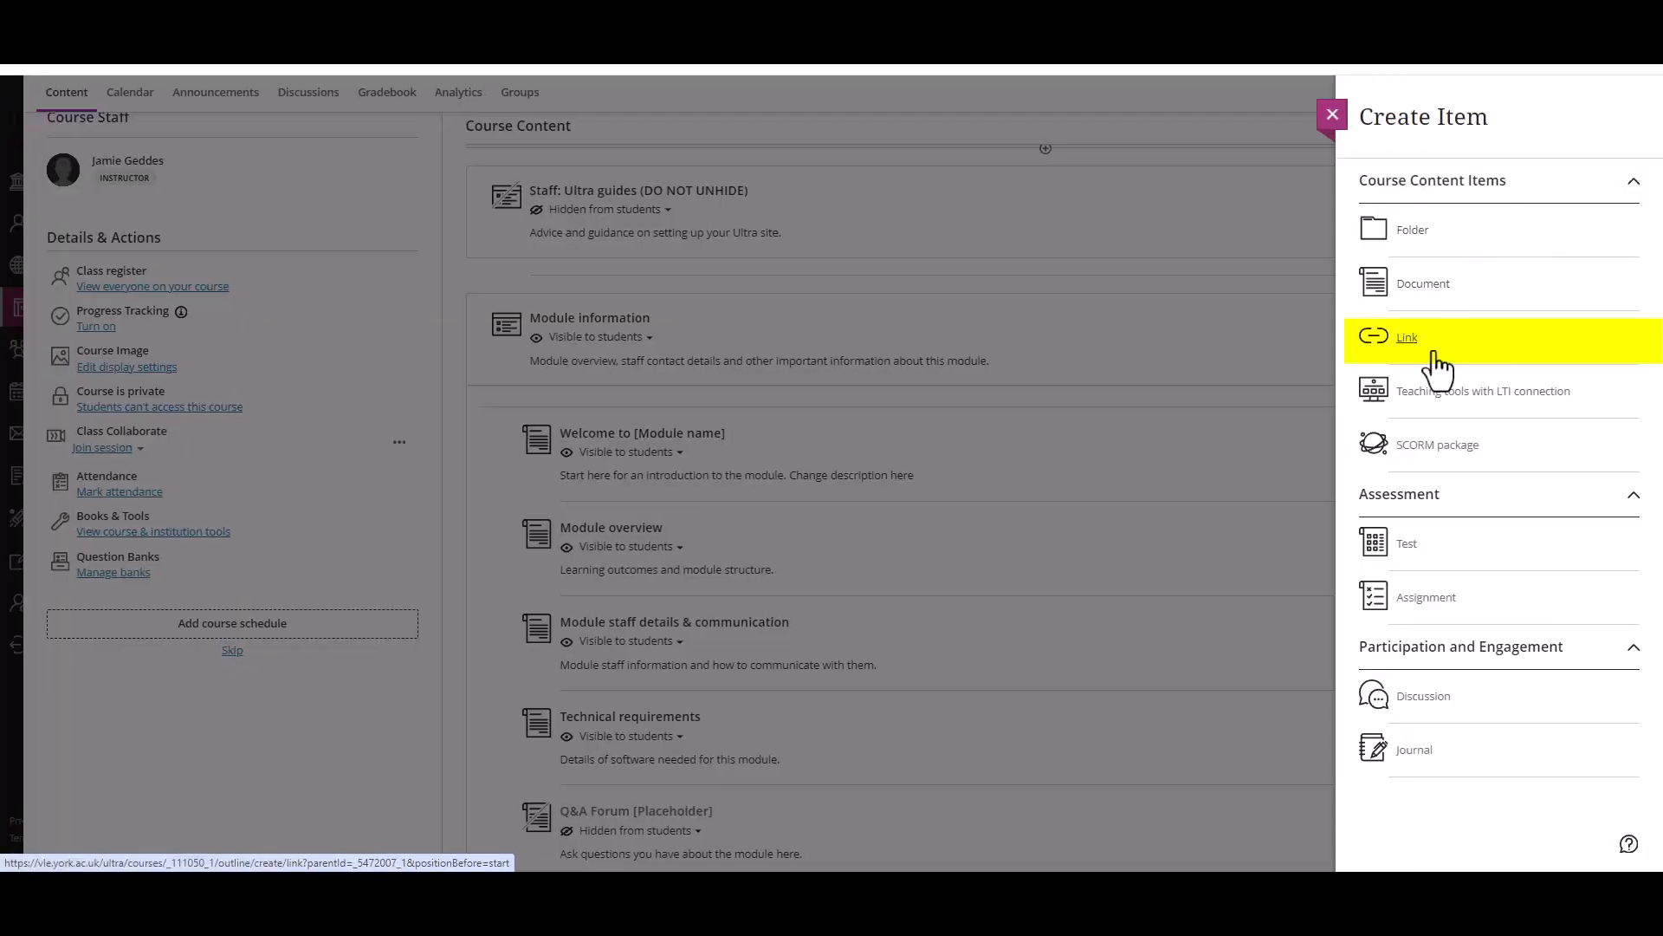
left_click(1407, 338)
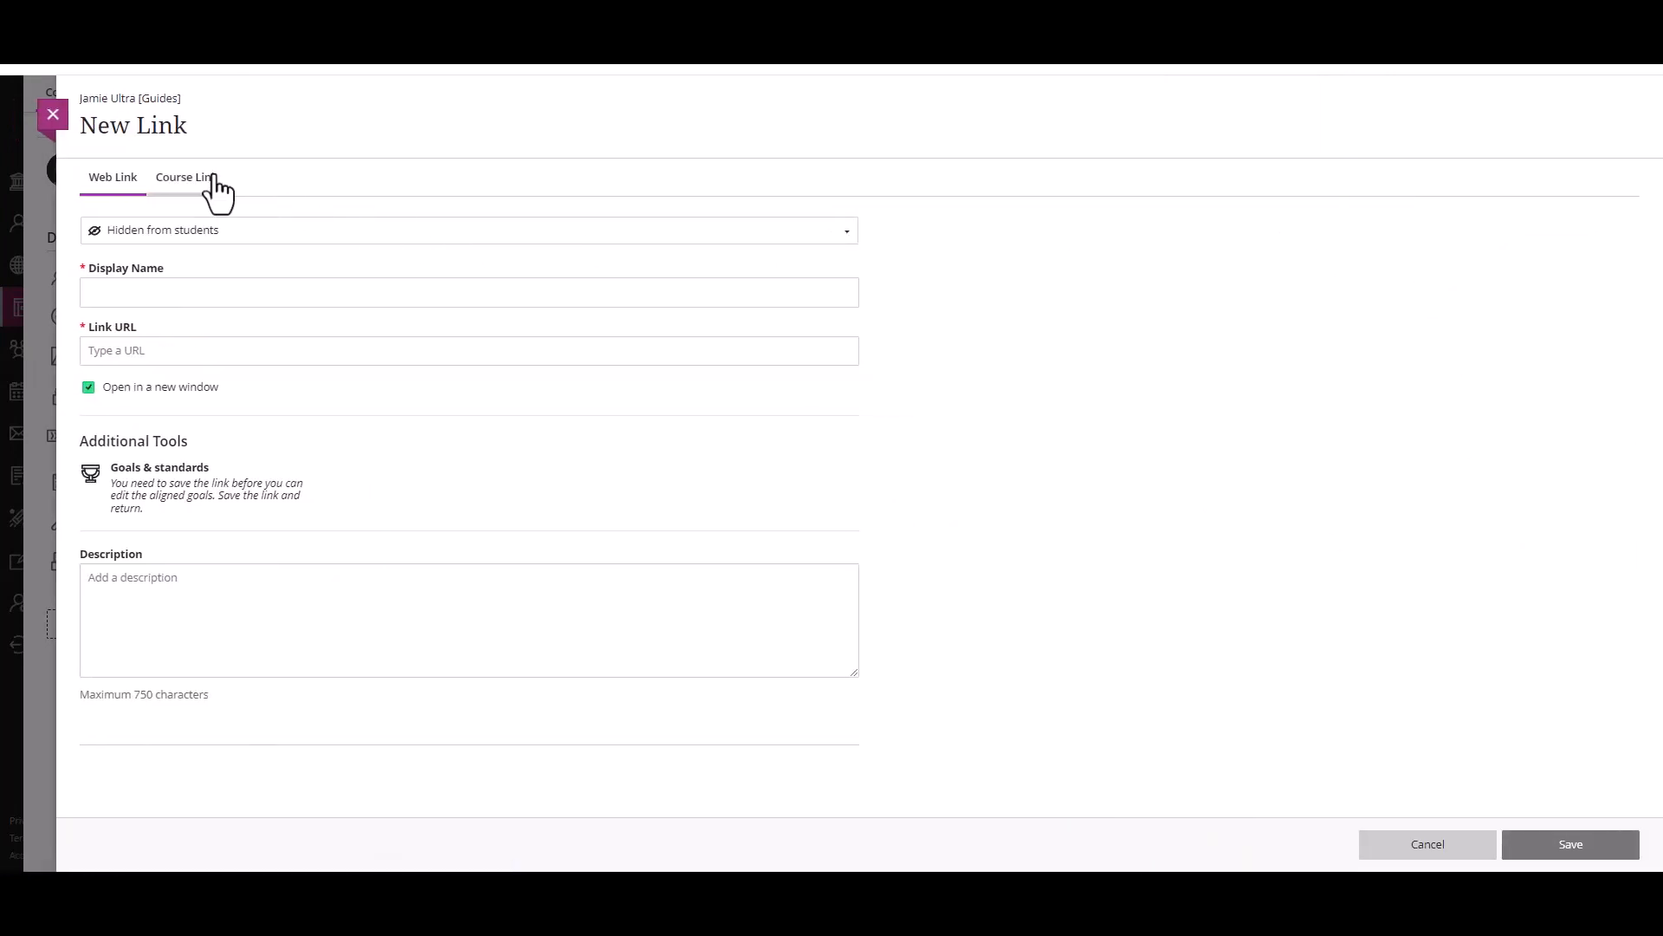
left_click(160, 232)
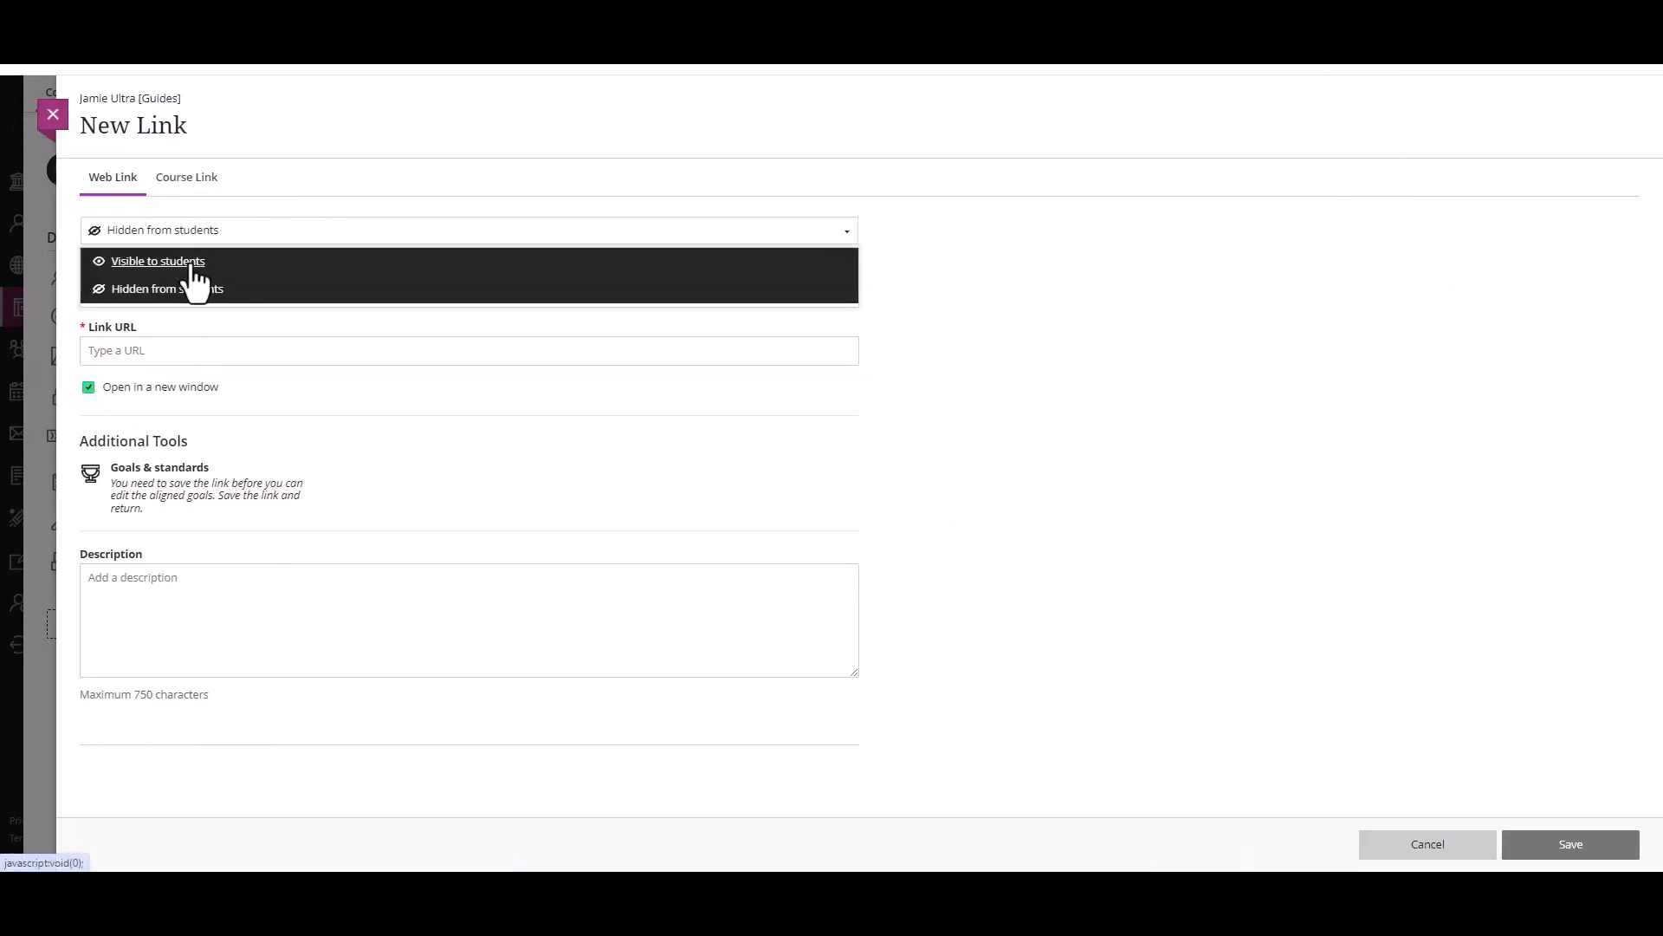
left_click(192, 264)
left_click(192, 298)
left_click(223, 332)
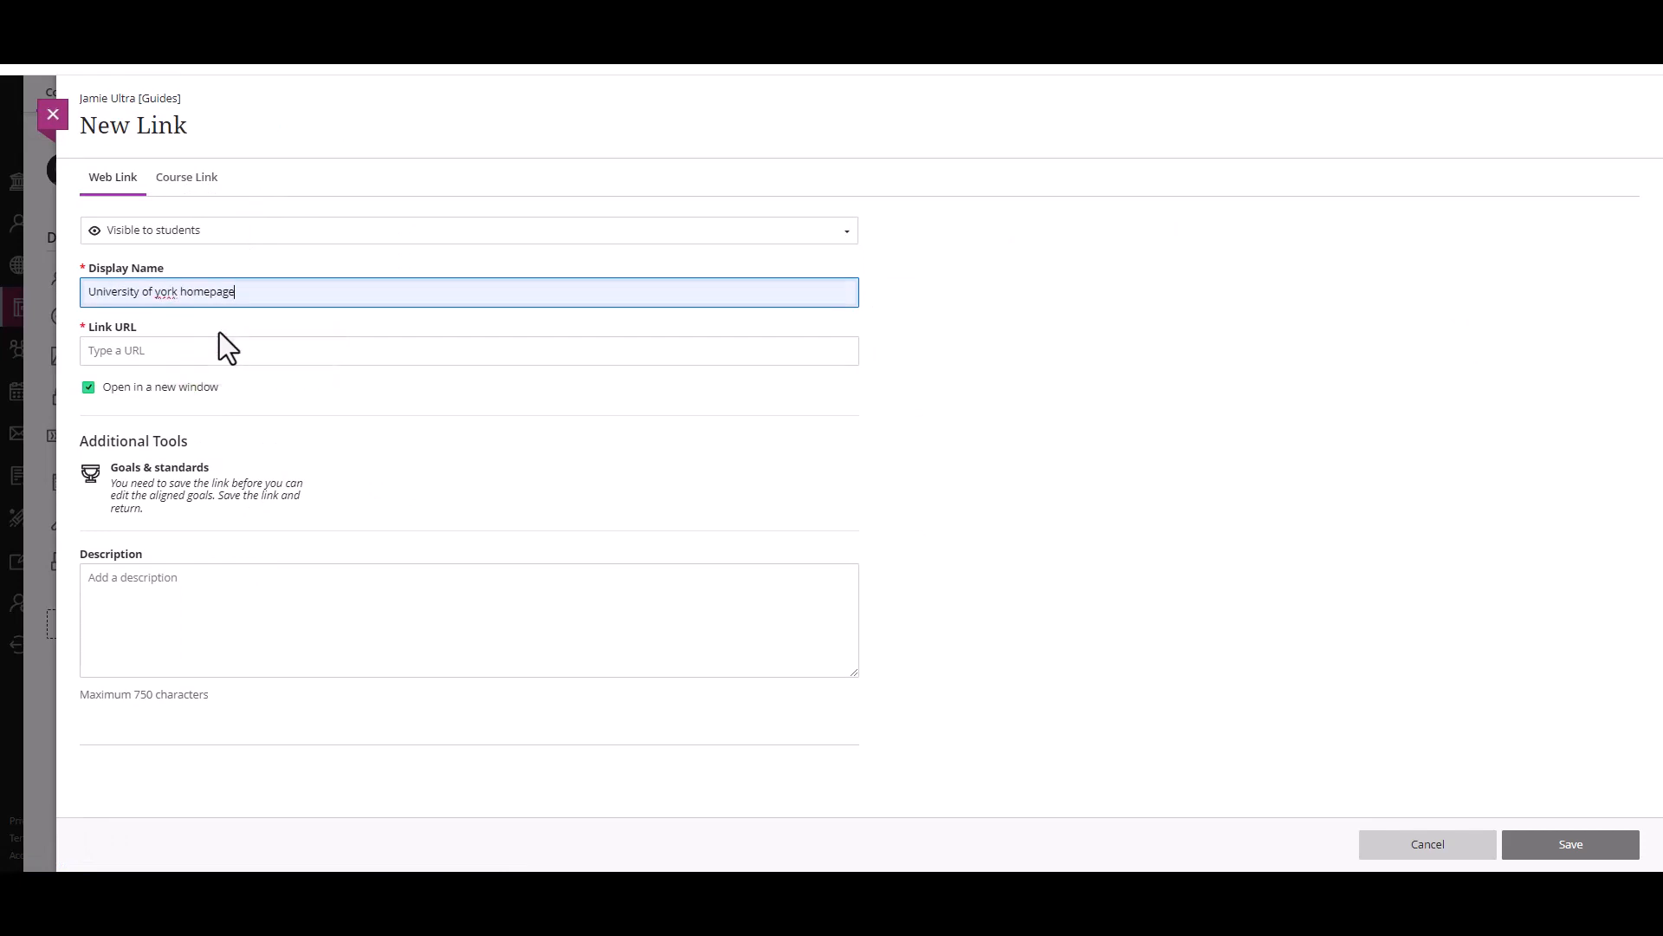
left_click(165, 351)
left_click(234, 392)
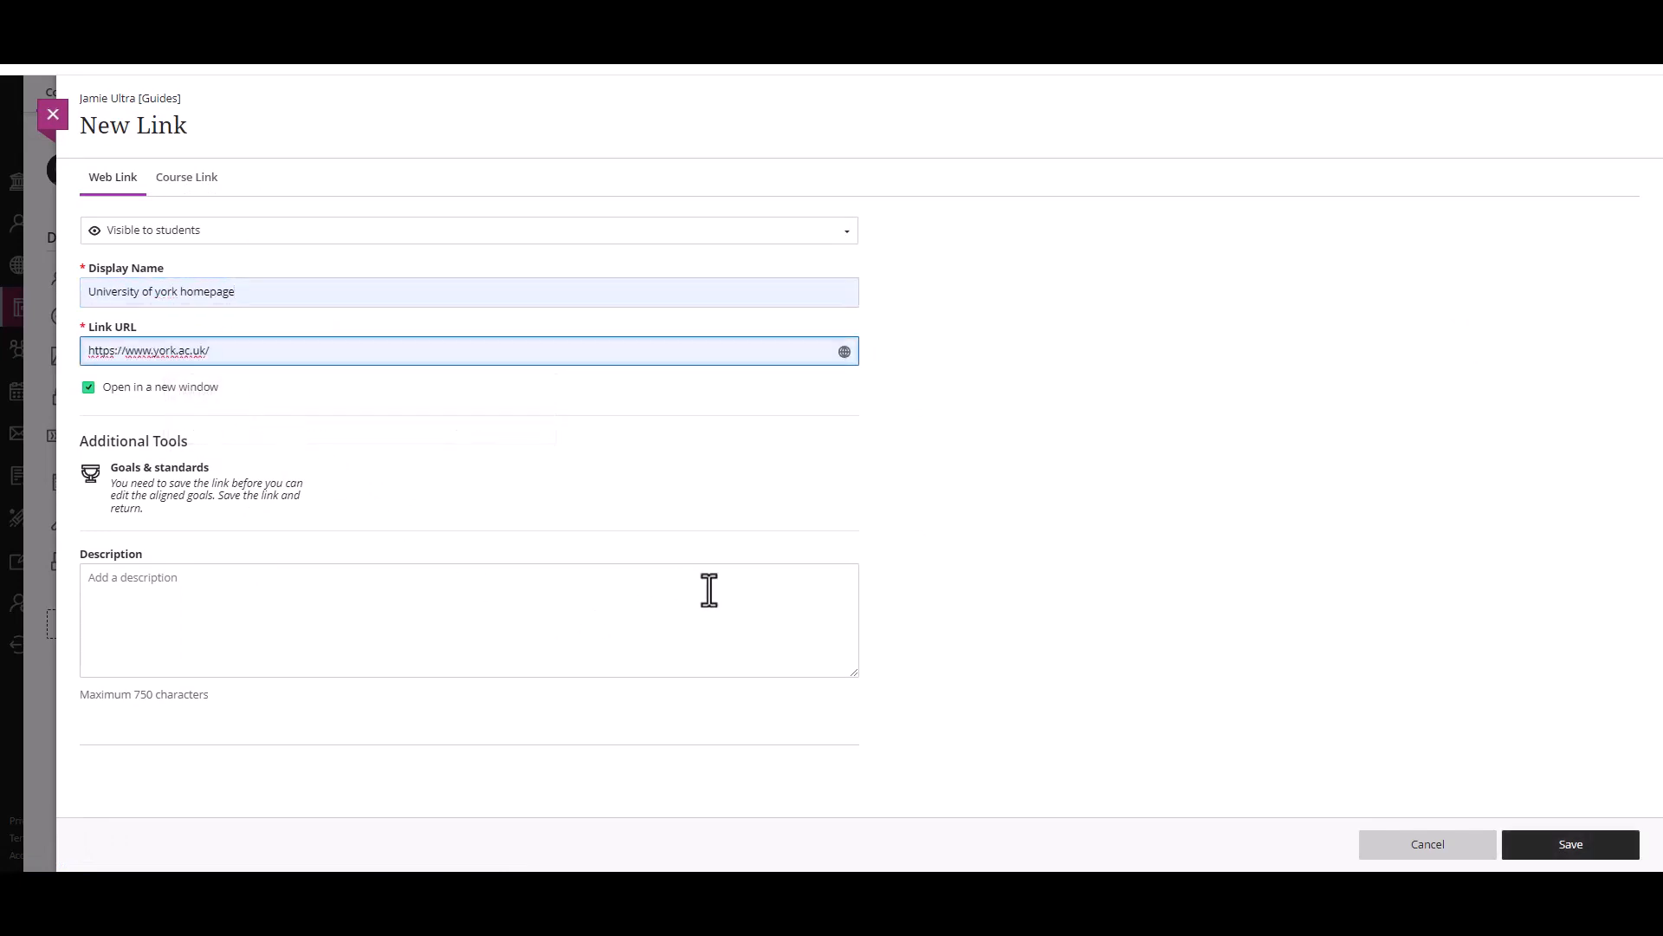
Step: Enter "uni homepage link" as the web link's description
left_click(582, 569)
type("uni ")
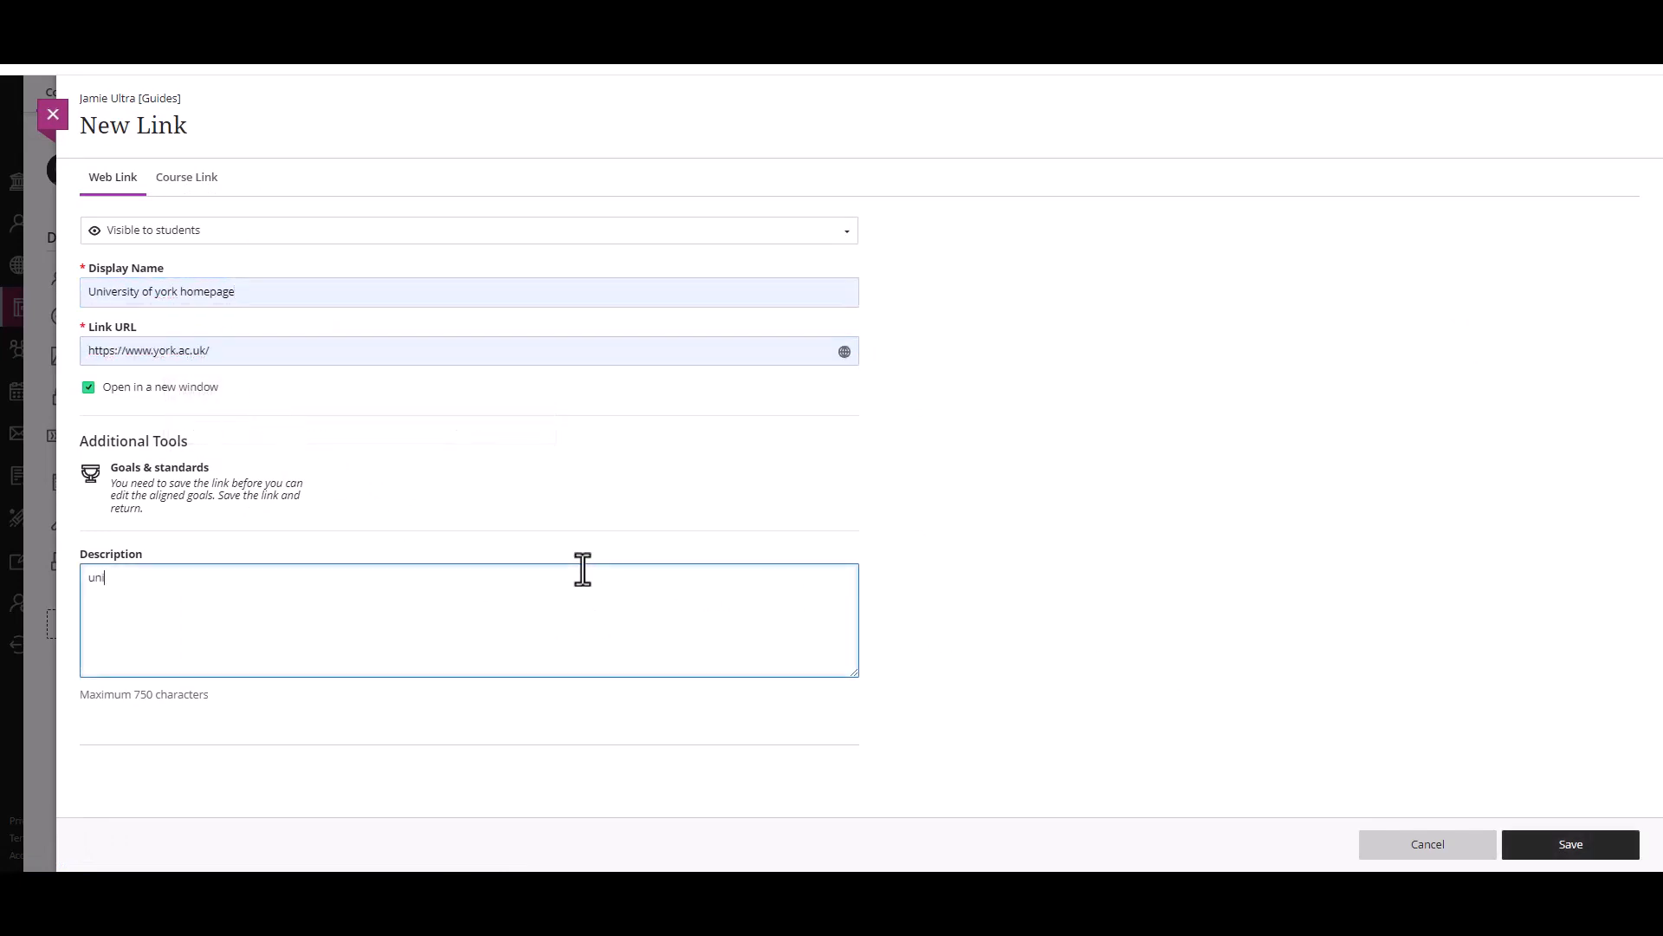
type("hop")
type("epage link")
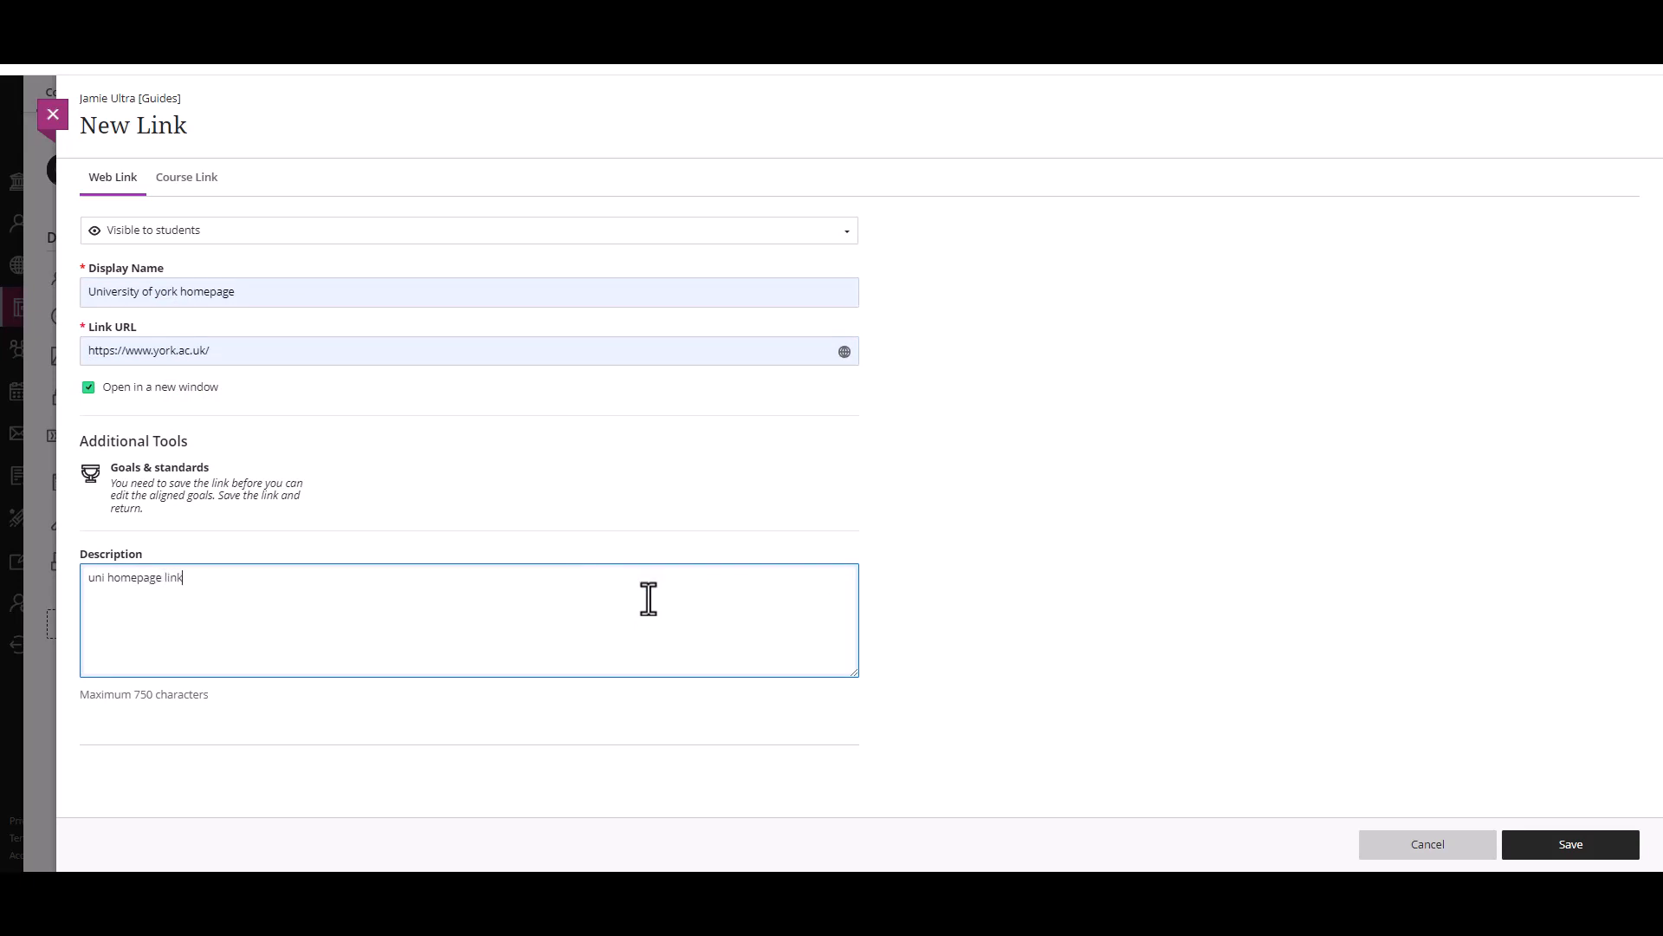
Step: Save the University of york homepage web link
left_click(1536, 851)
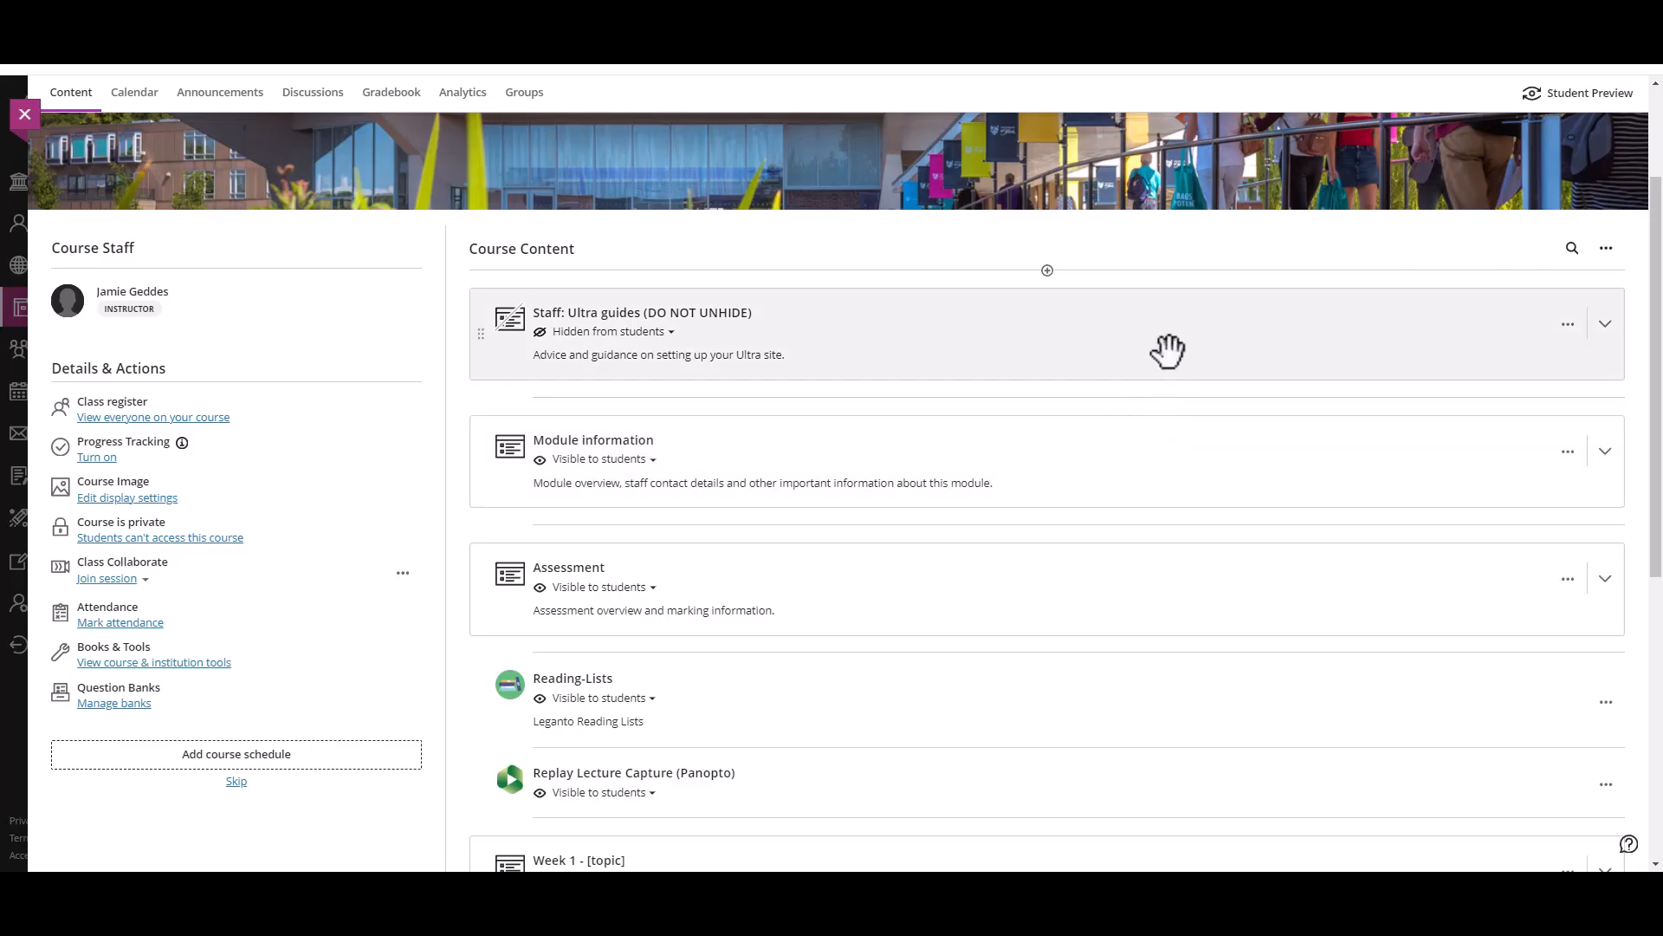
Step: Expand the Week 1 module and start a new course link at its beginning
scroll(1163, 355, "down", 1)
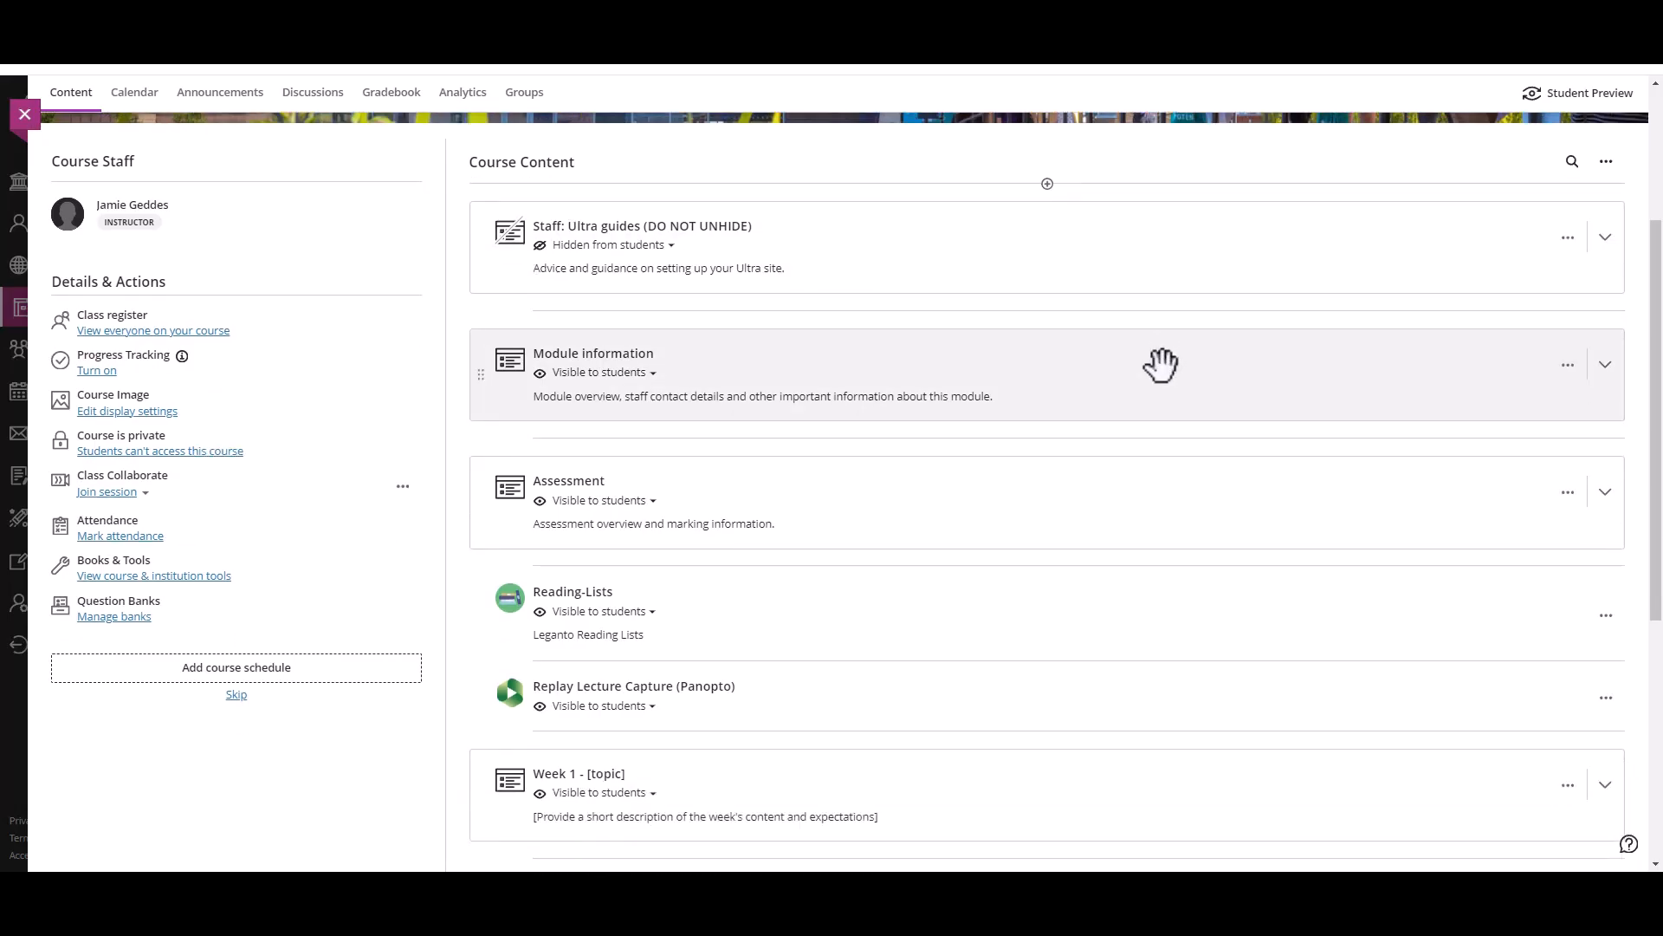
scroll(1161, 364, "down", 5)
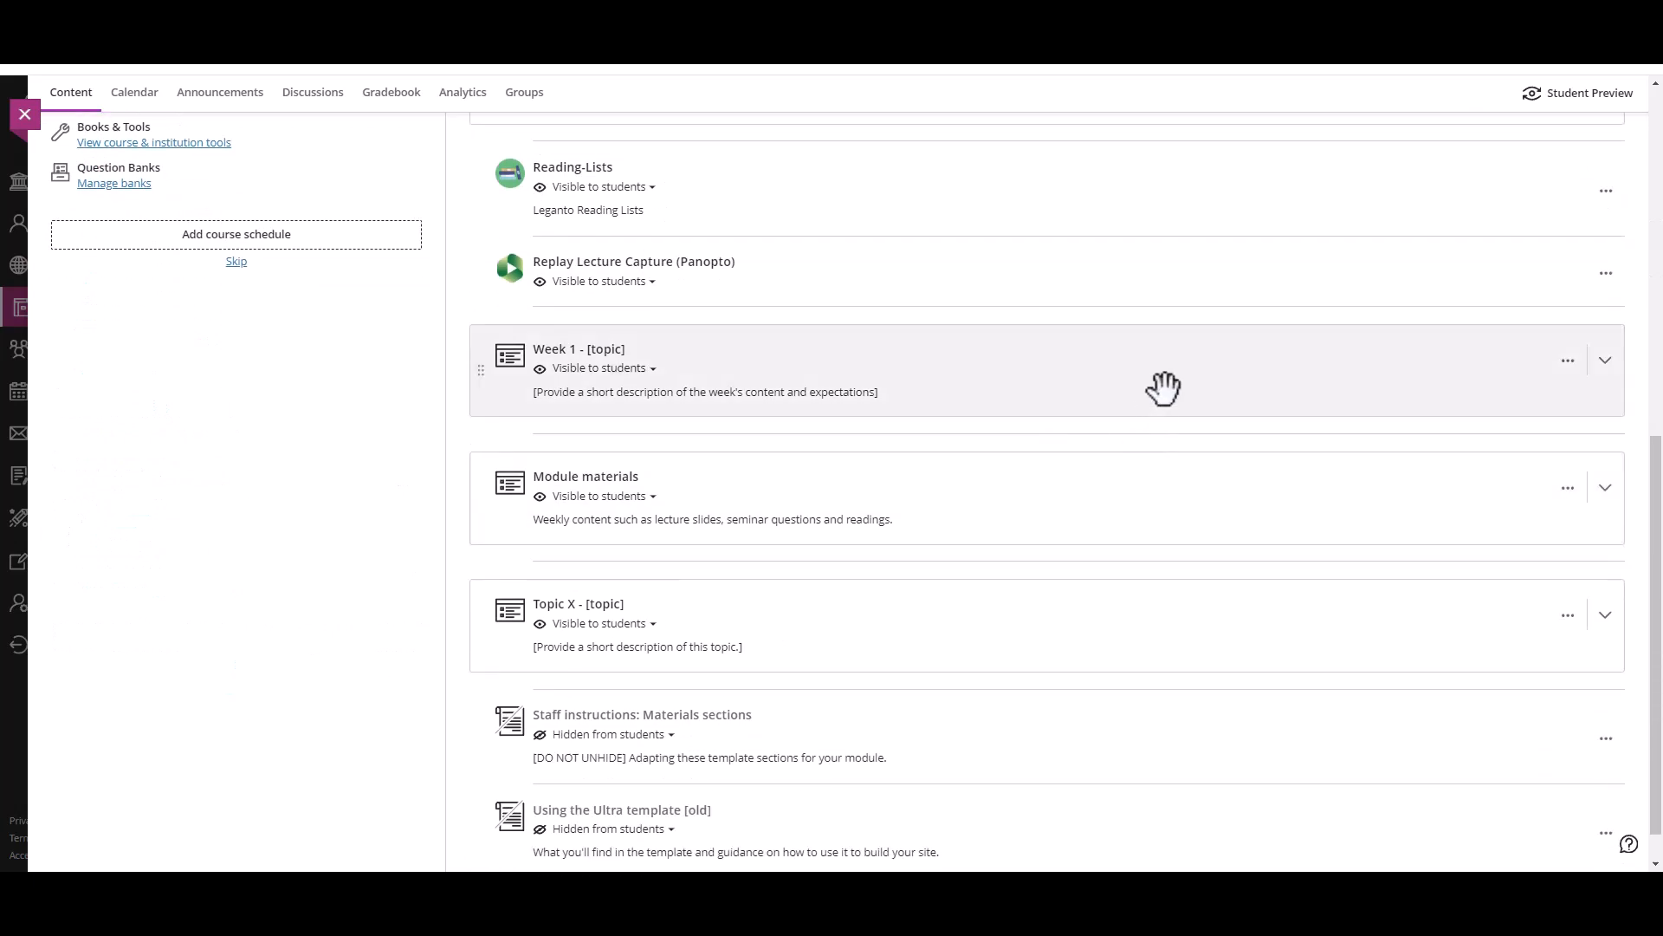
left_click(1134, 368)
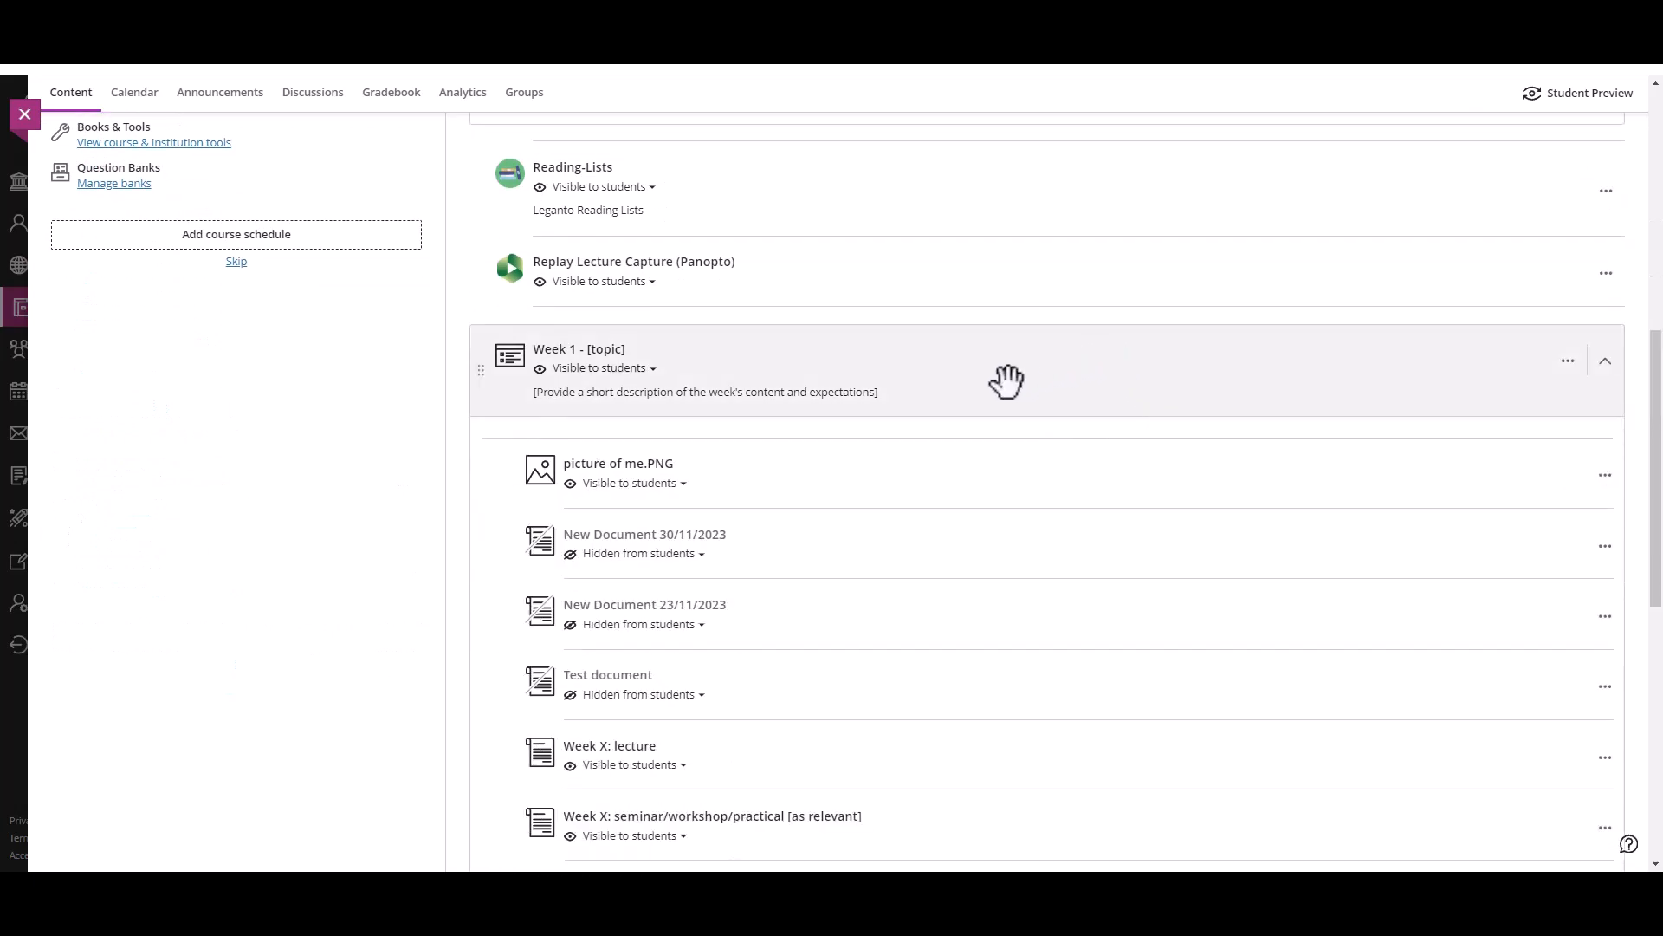
left_click(1048, 439)
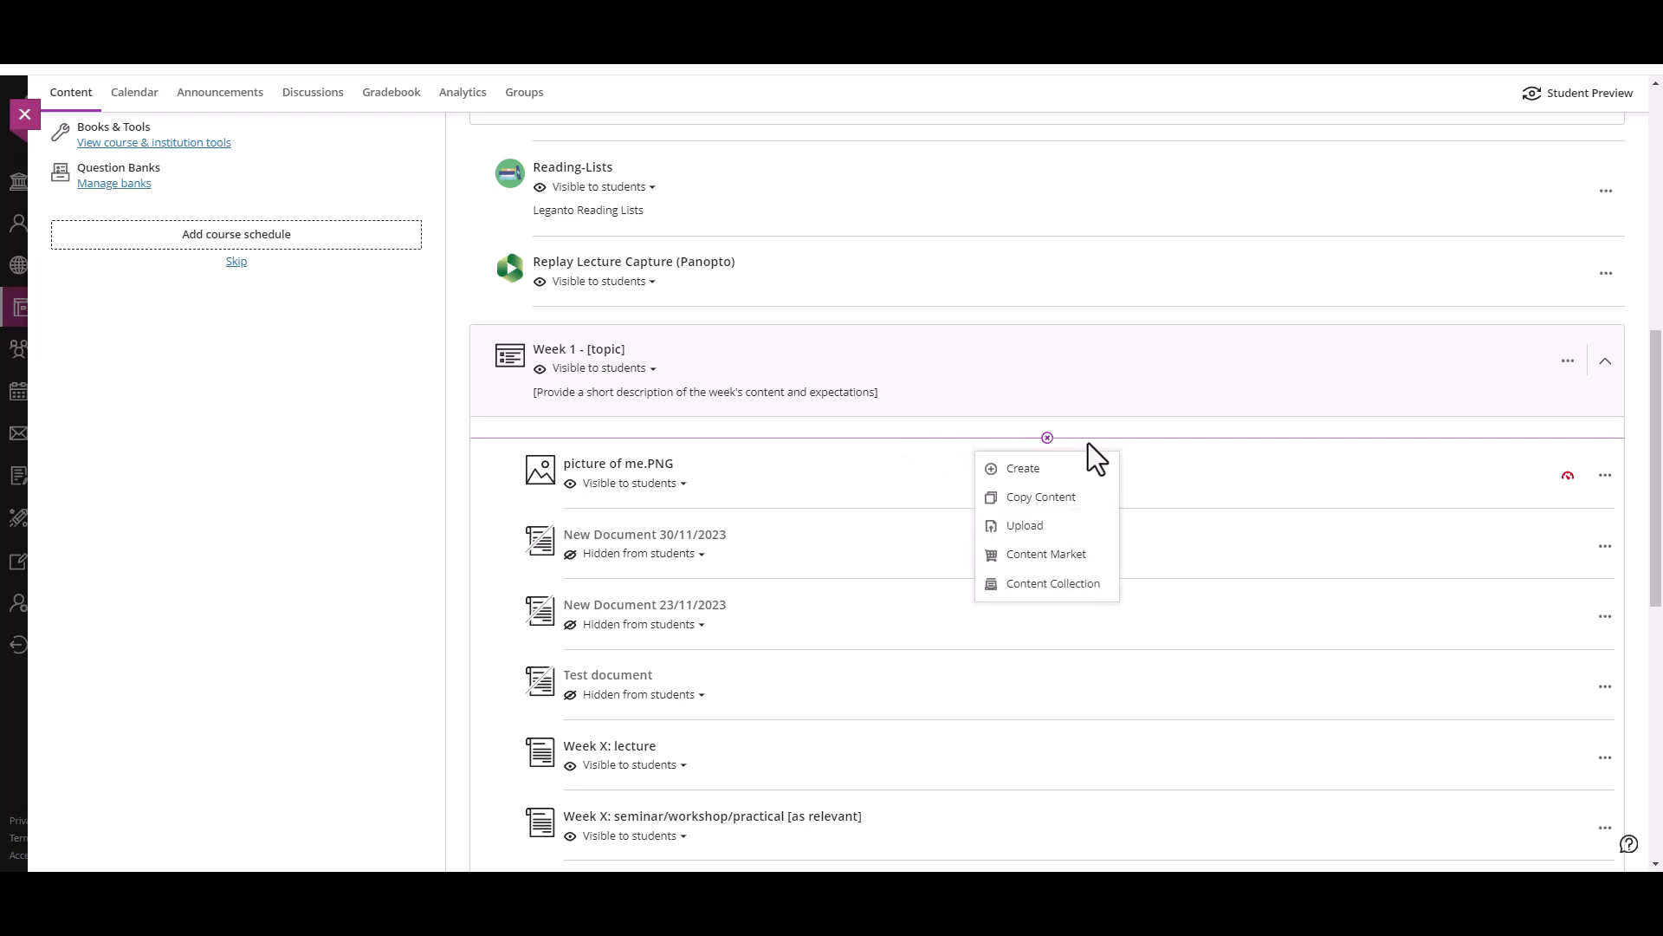
left_click(1053, 472)
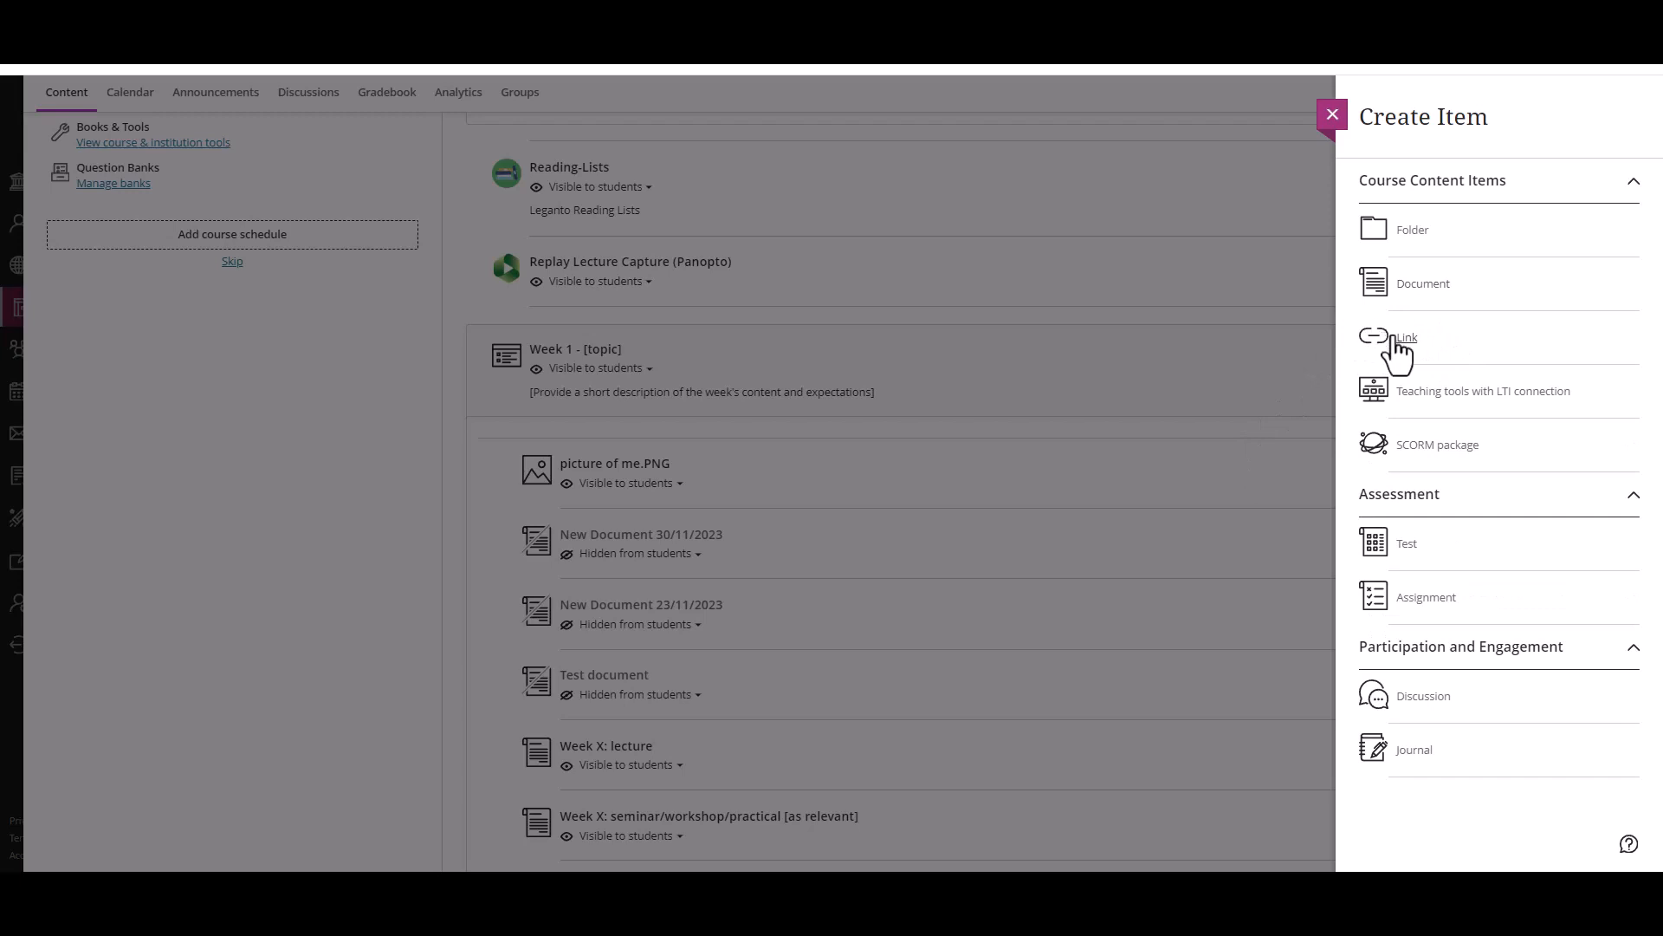
left_click(1395, 347)
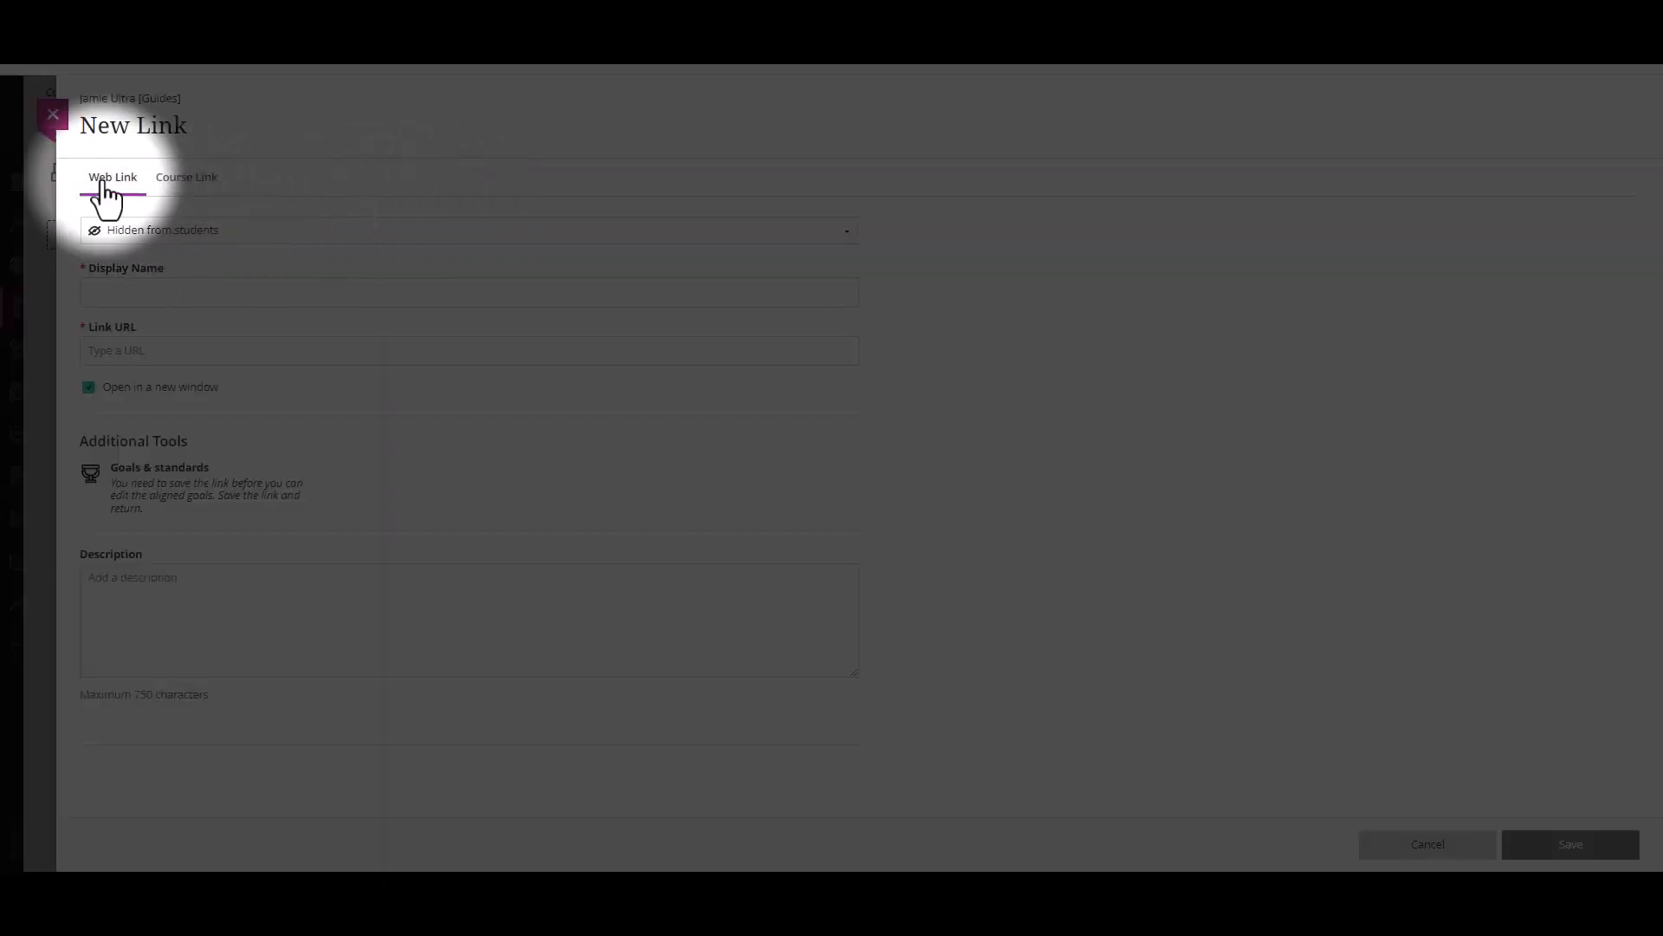
left_click(202, 180)
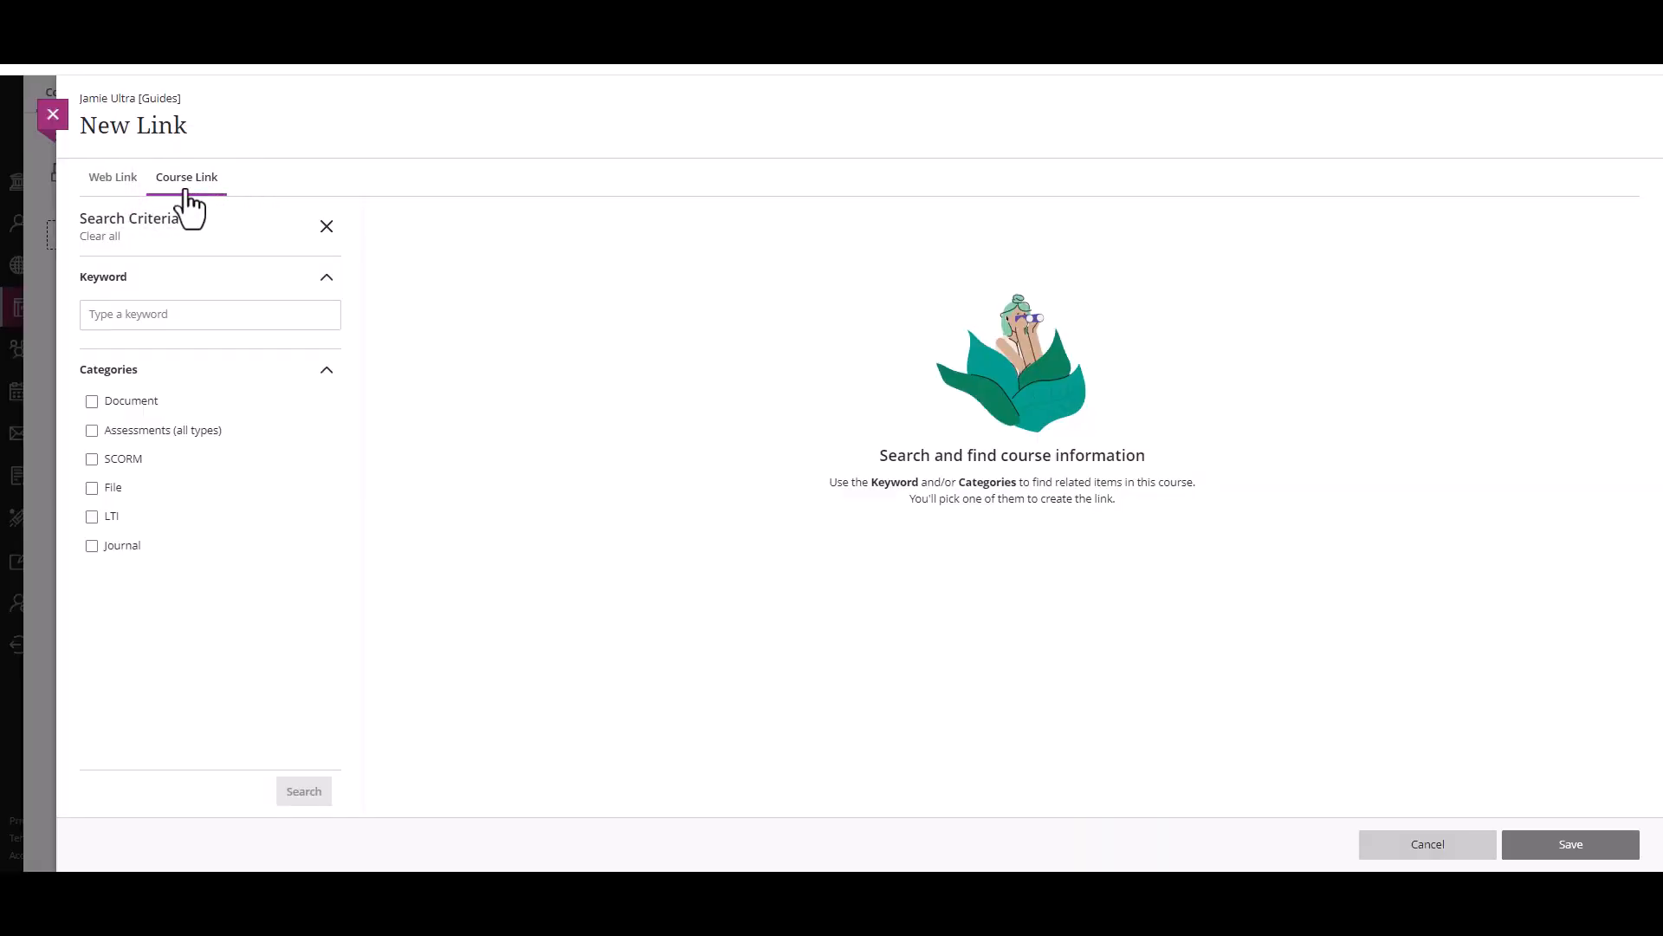
Step: Search the course's documents for the keyword "asses"
left_click(108, 404)
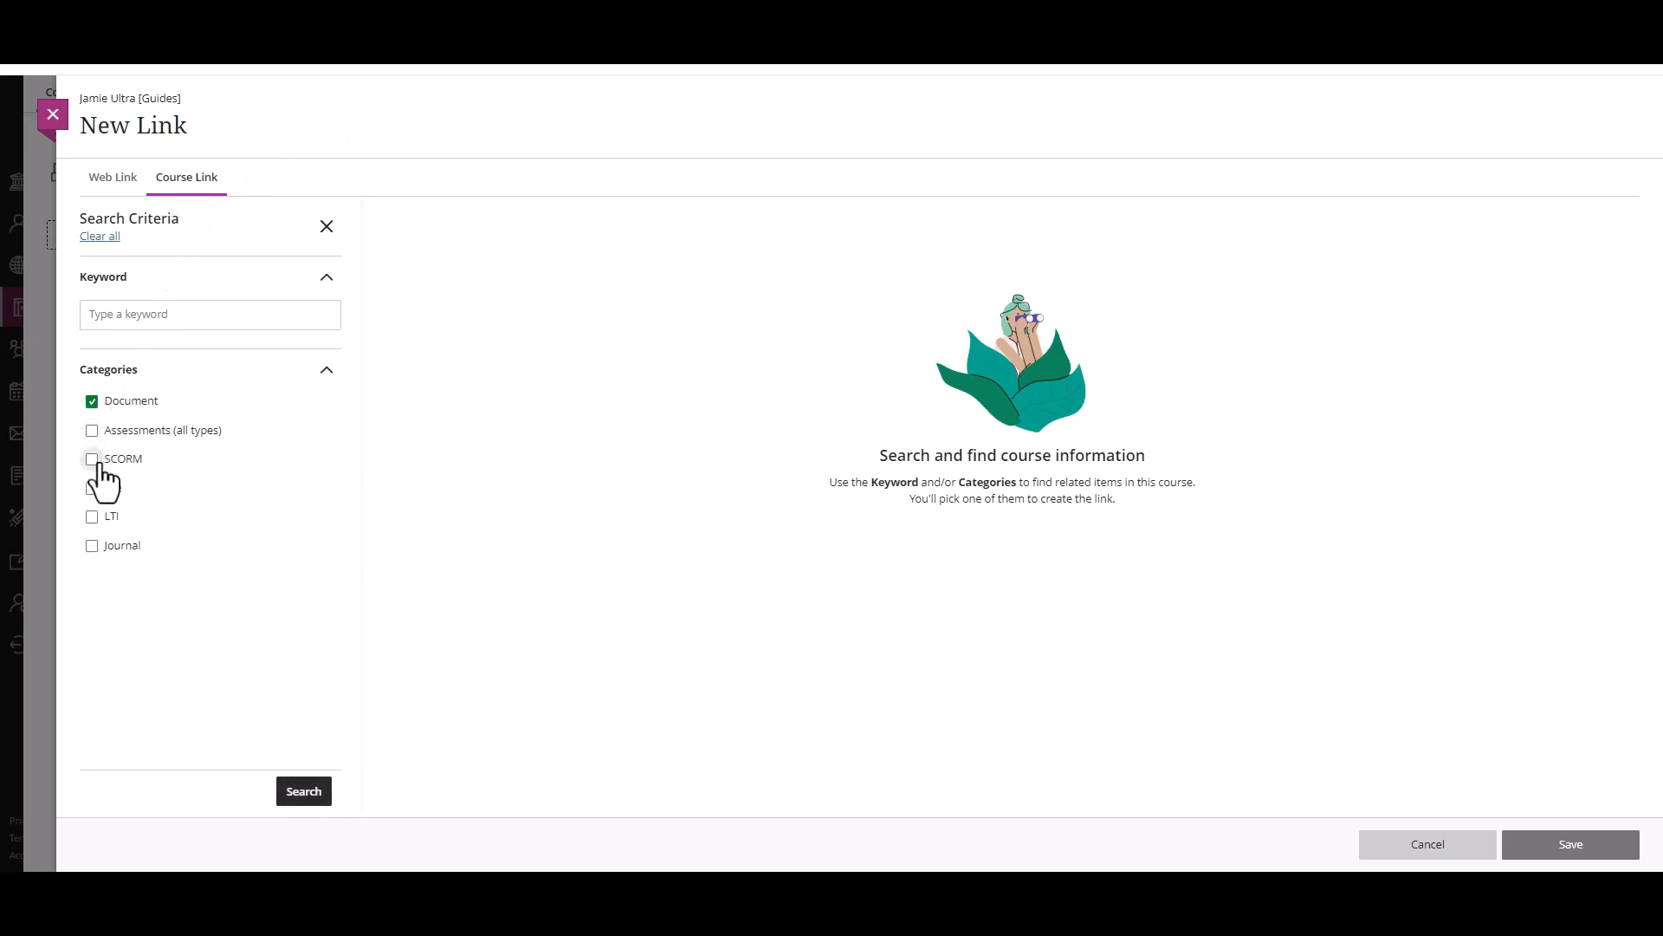
left_click(149, 327)
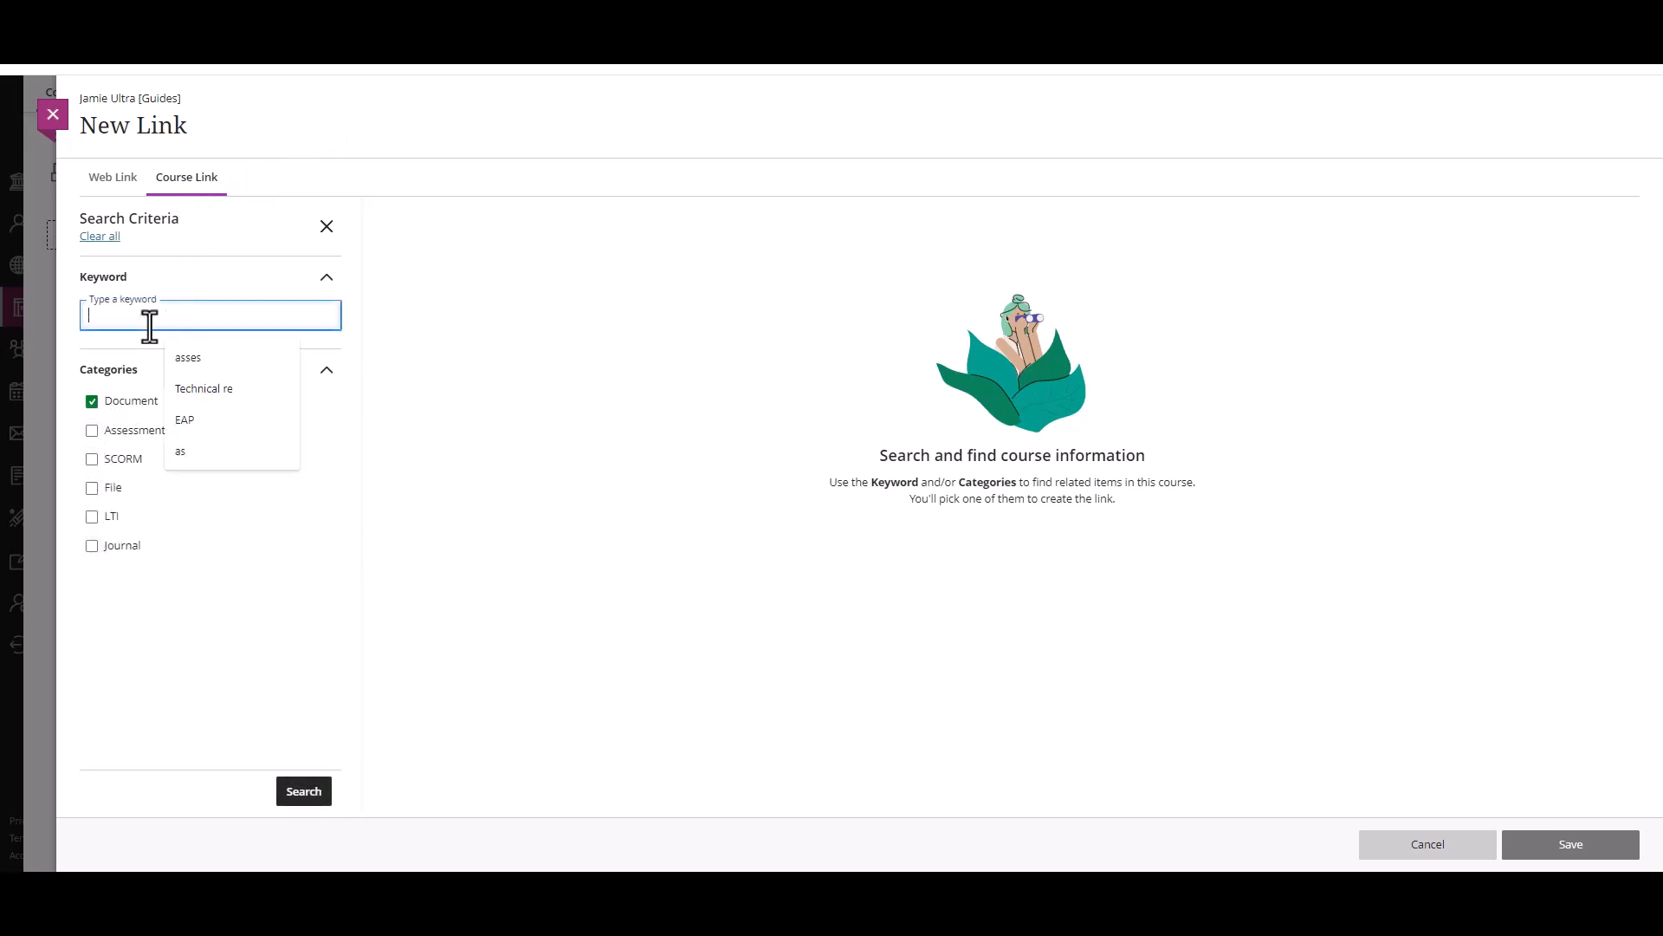
type("asses")
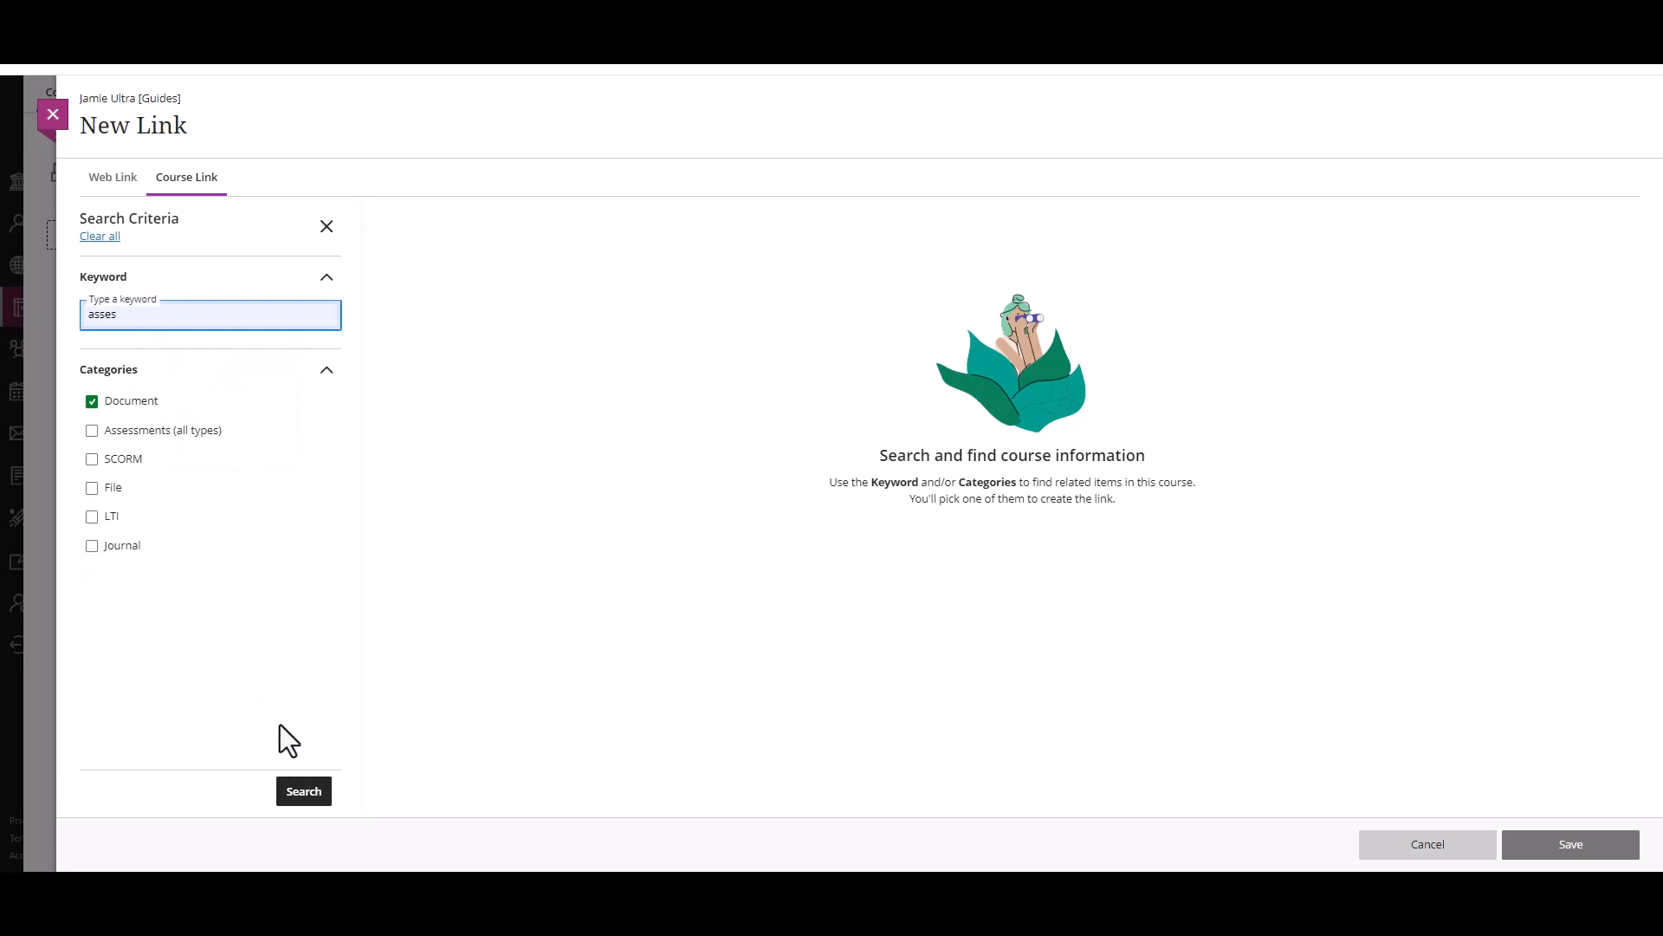
left_click(303, 791)
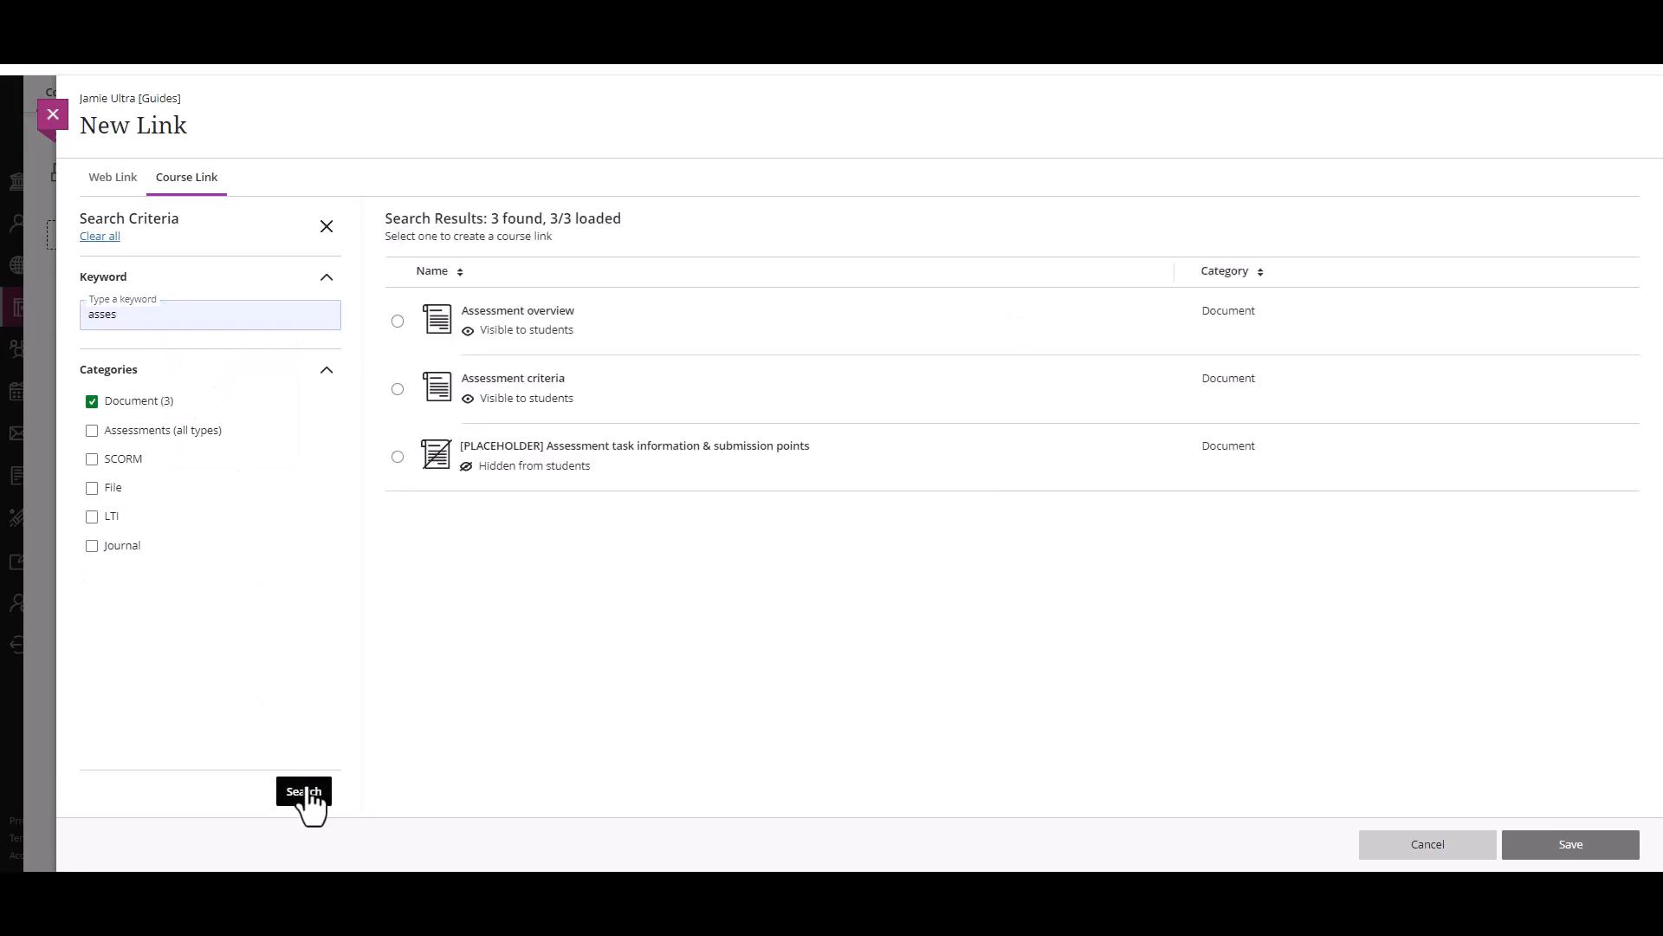
Step: Link to the Assessment overview document as "Assessment overview link", insert "link to document about" before its description, and save the link
left_click(398, 321)
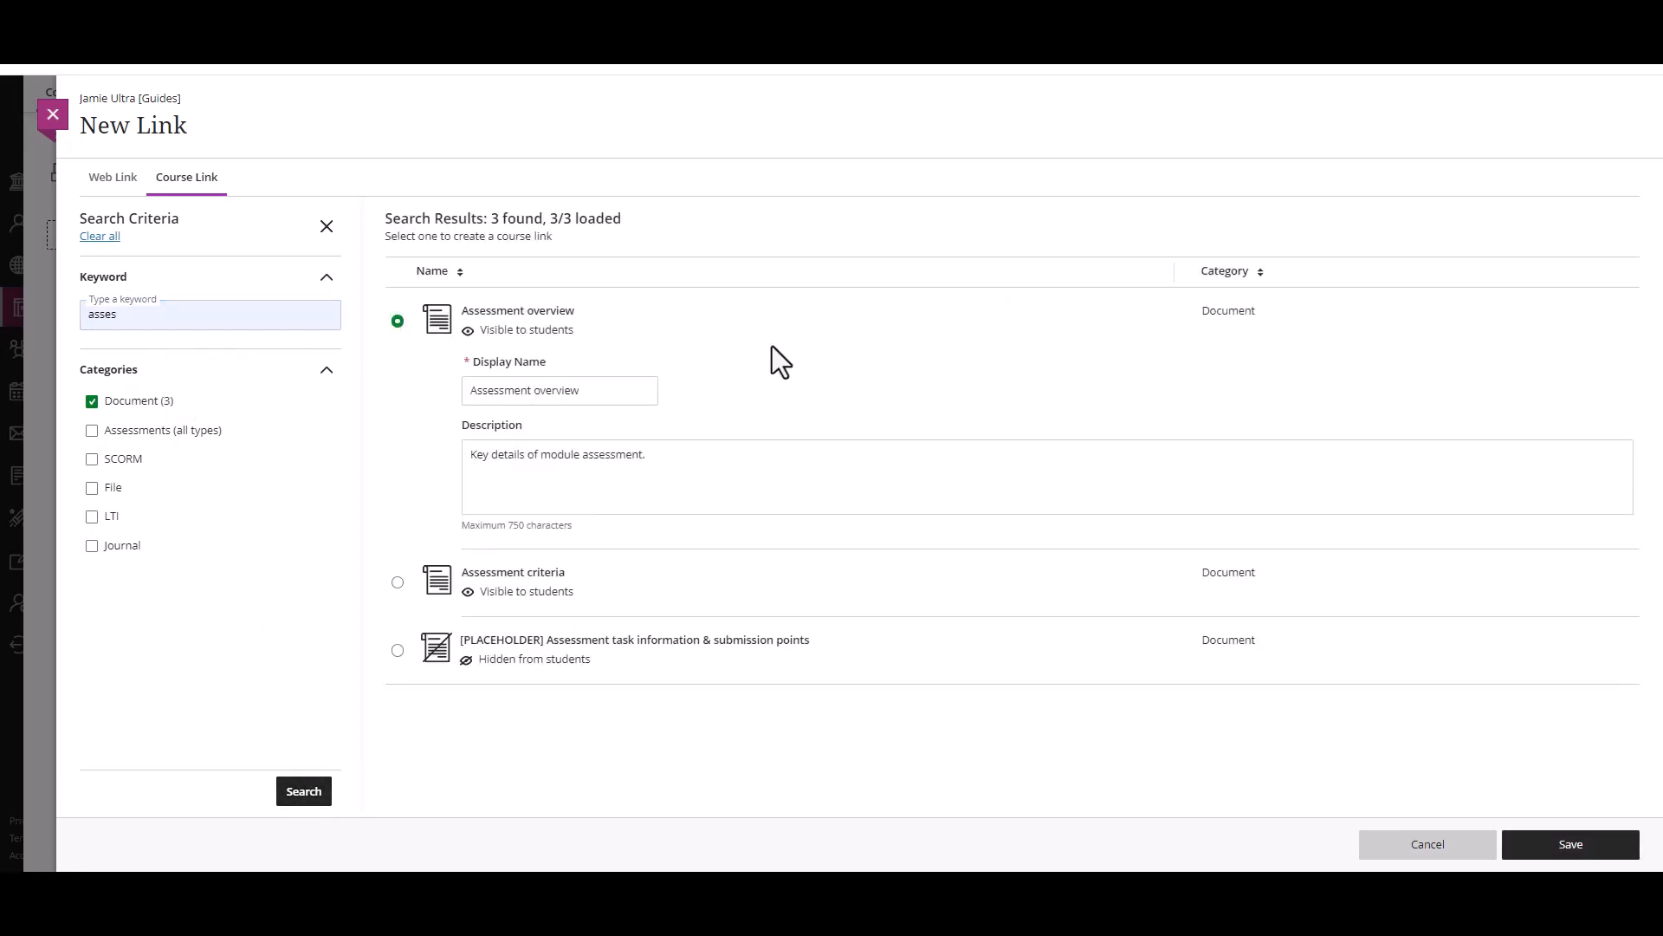
left_click(647, 391)
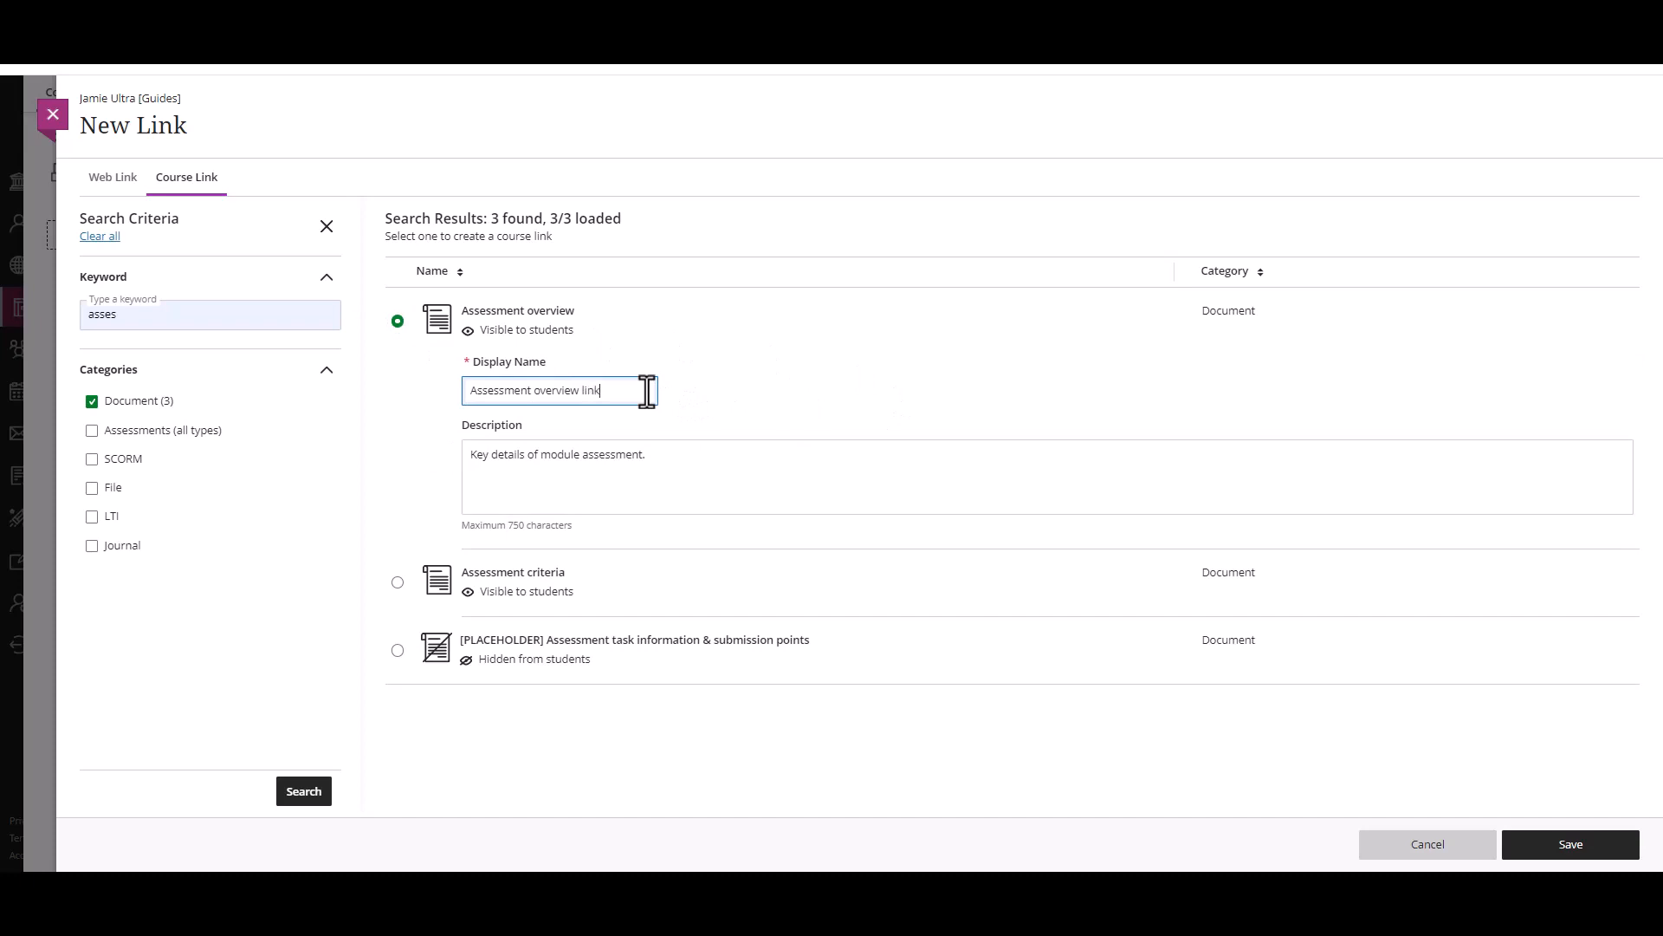
left_click(465, 462)
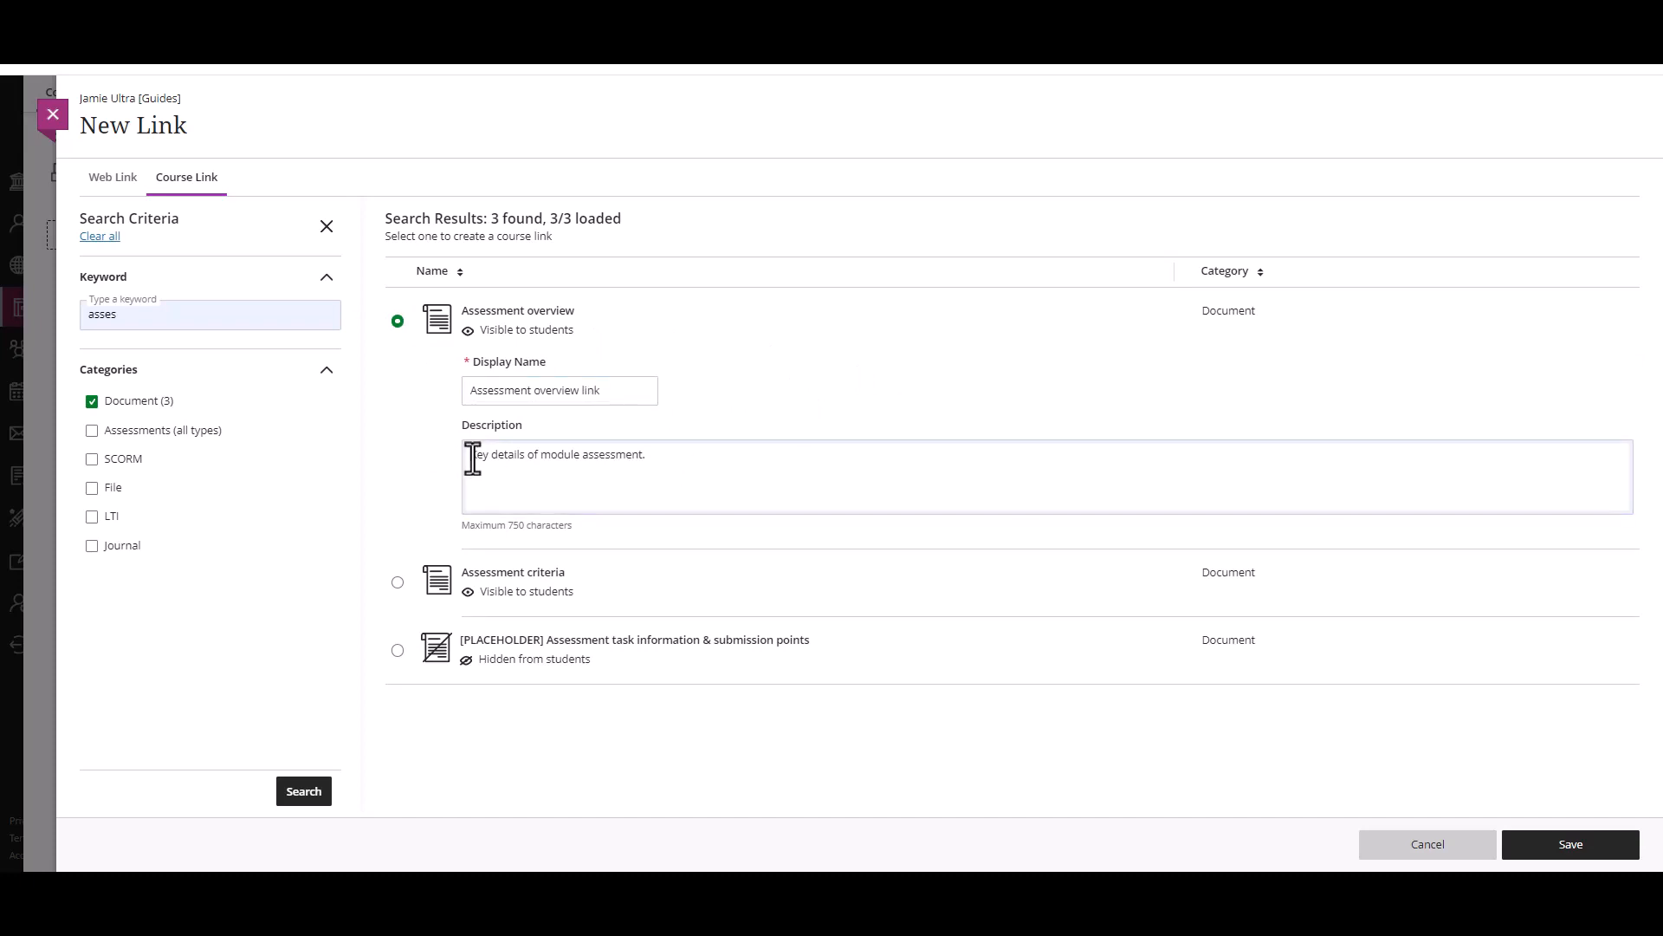
type("Link to document about")
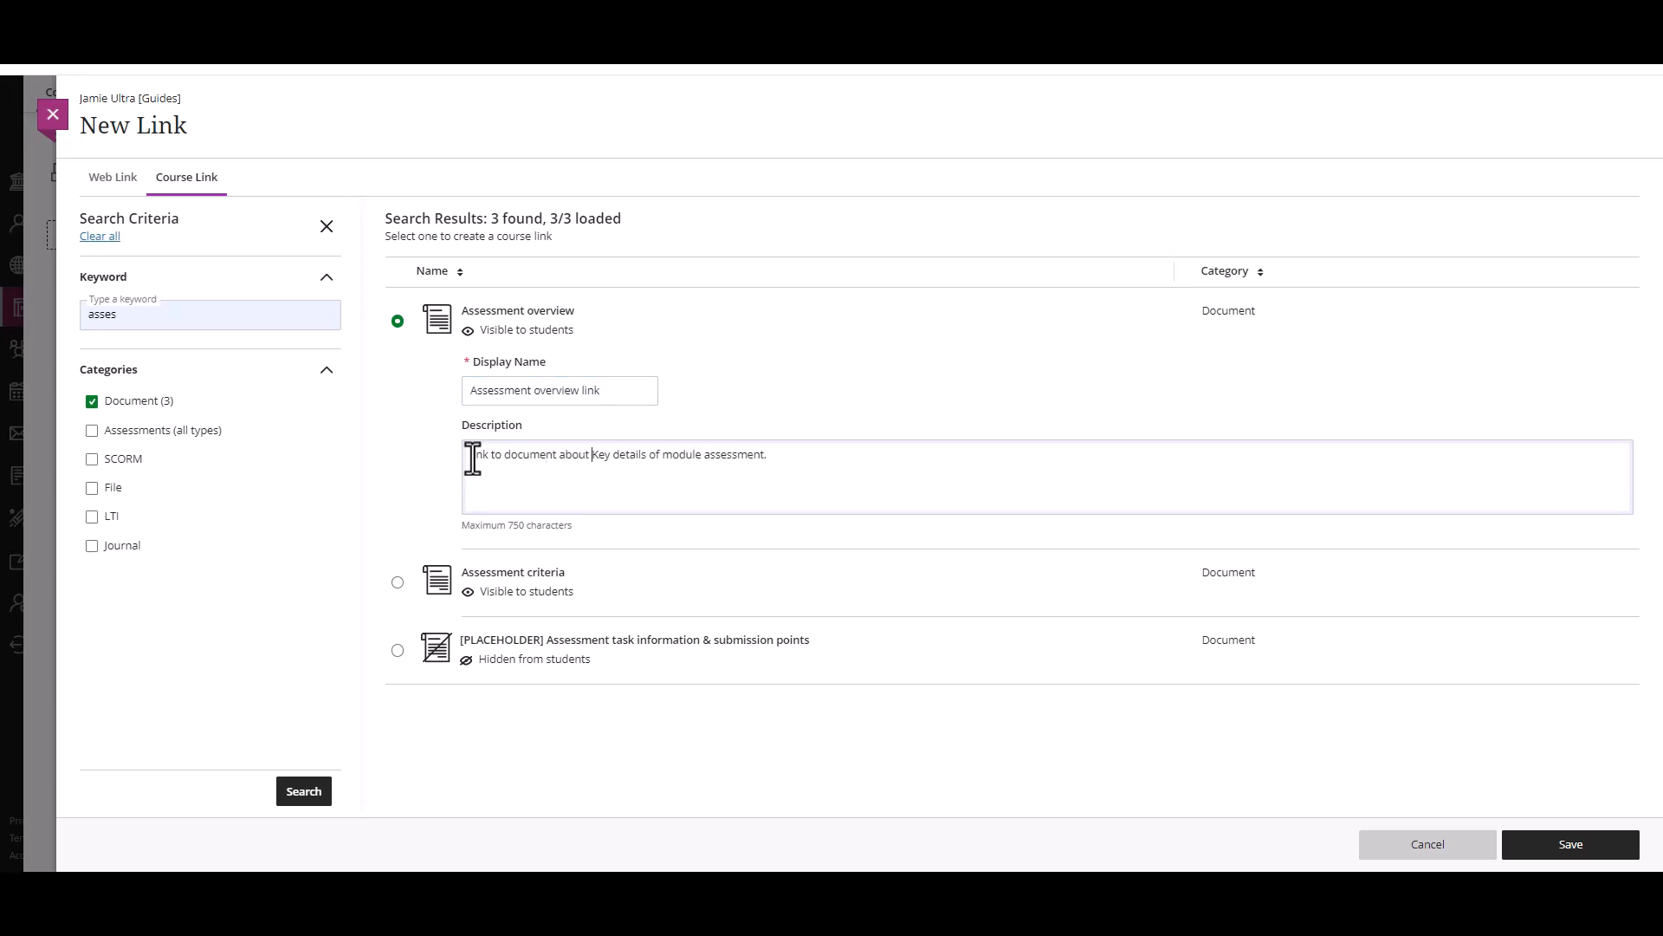
left_click(1566, 845)
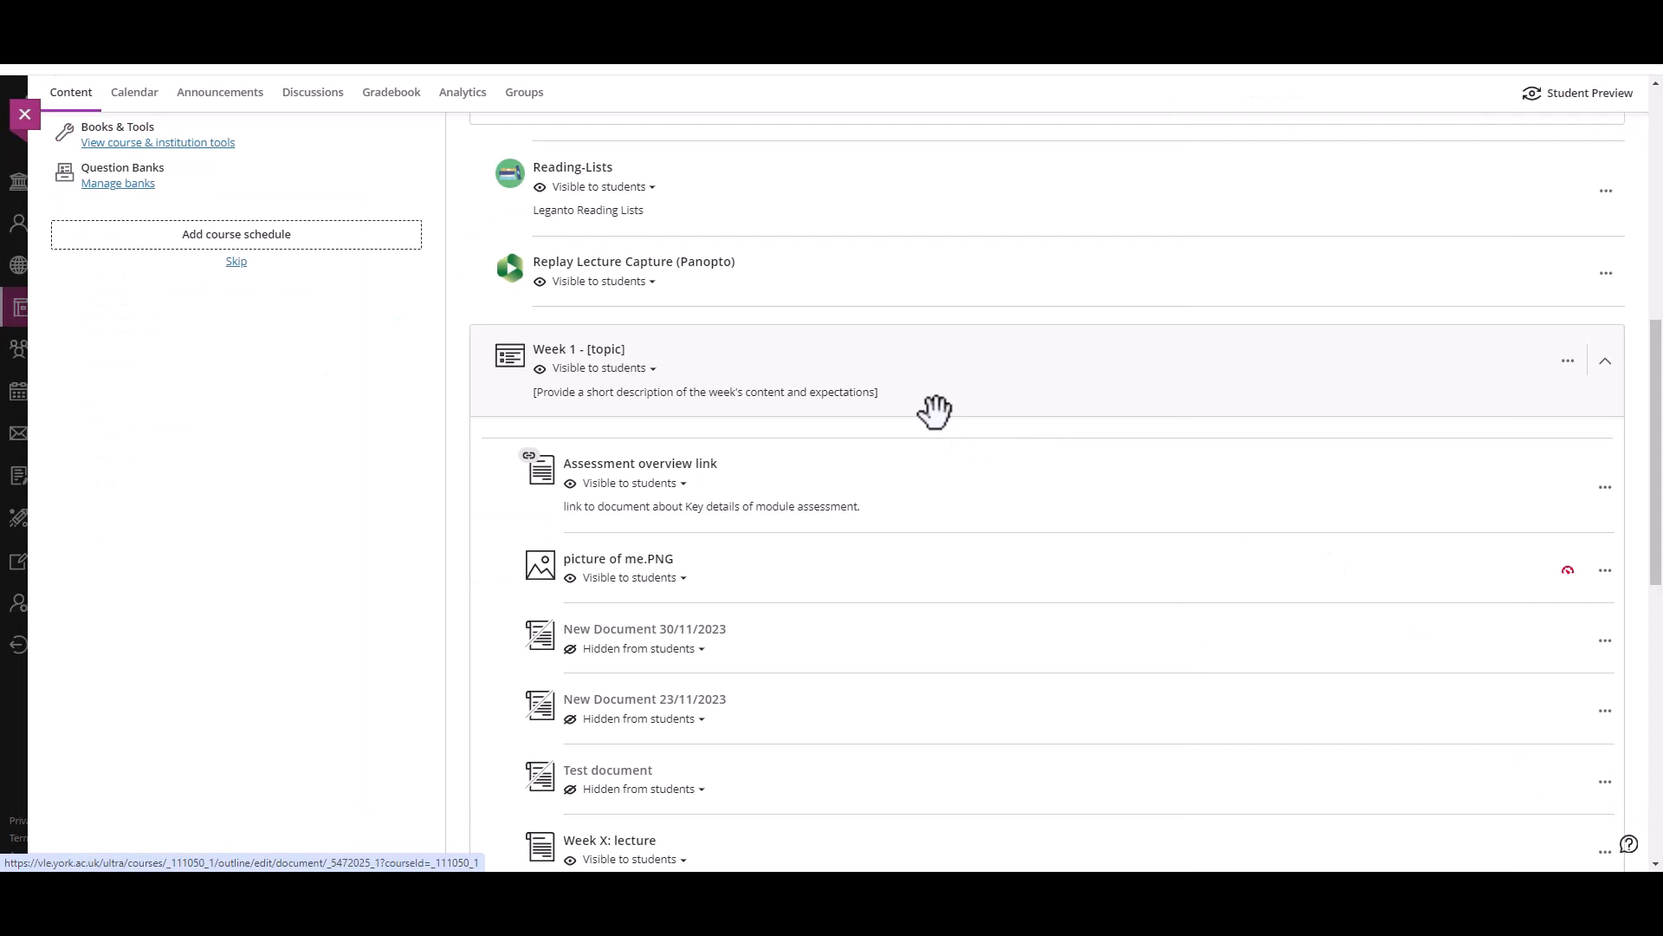
Step: Open the Assessment overview link in the Week 1 module to test it, and close the document
left_click(610, 466)
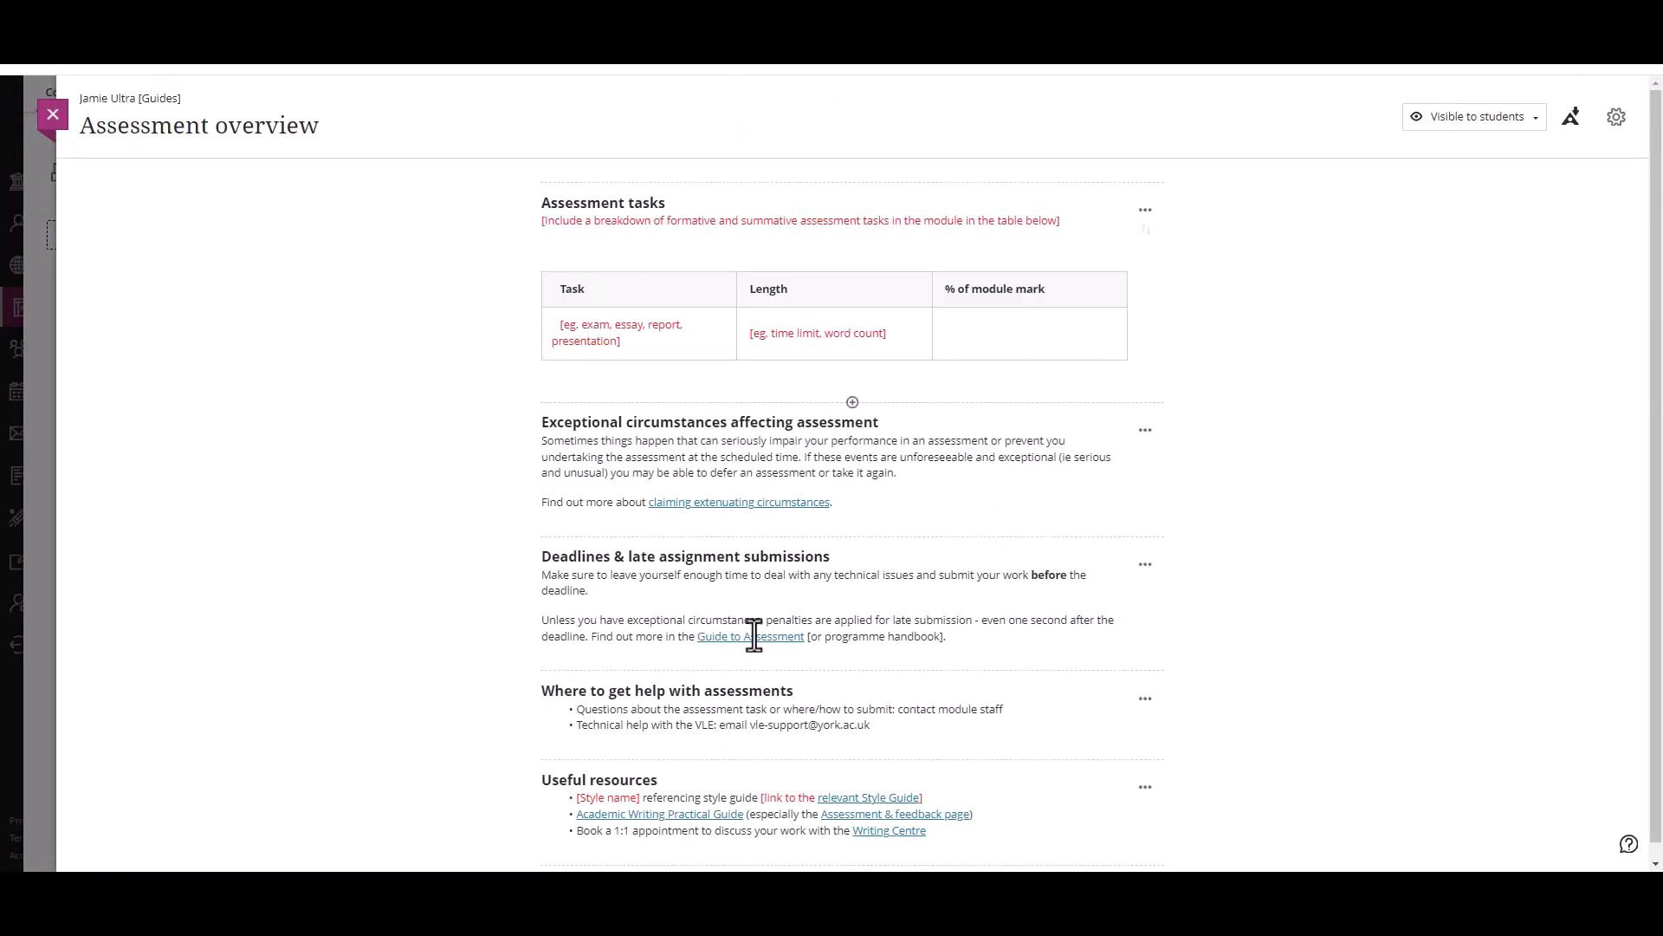
left_click(57, 128)
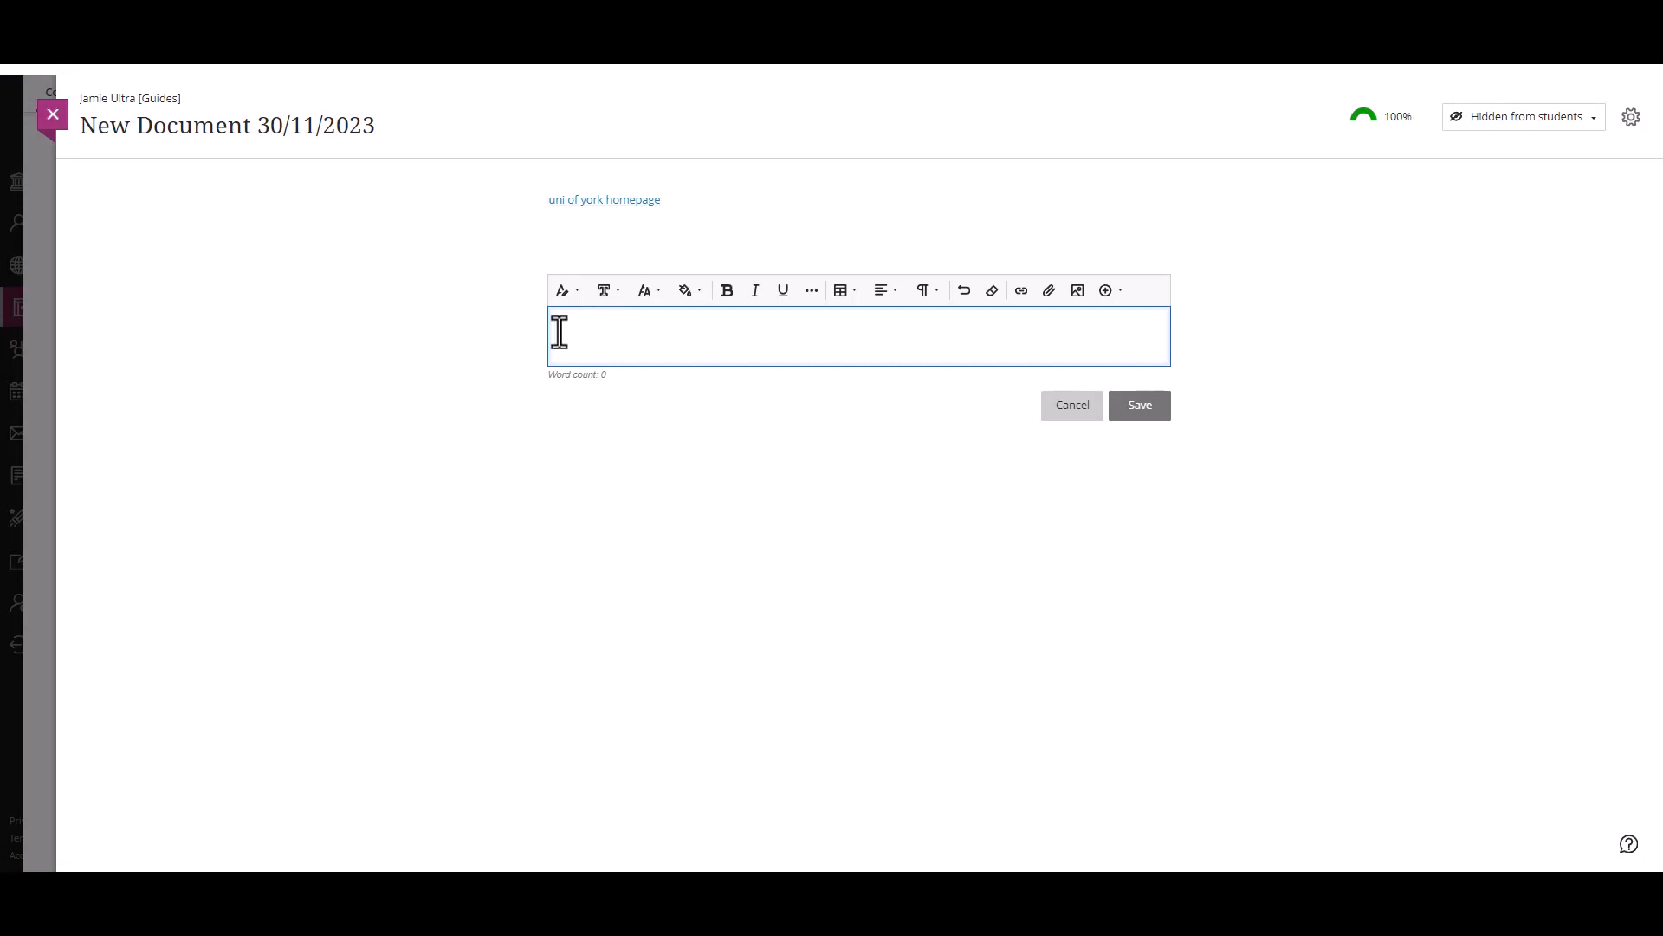
Step: Attach picture of me.PNG to the empty text block in New Document 30/11/2023
left_click(1049, 292)
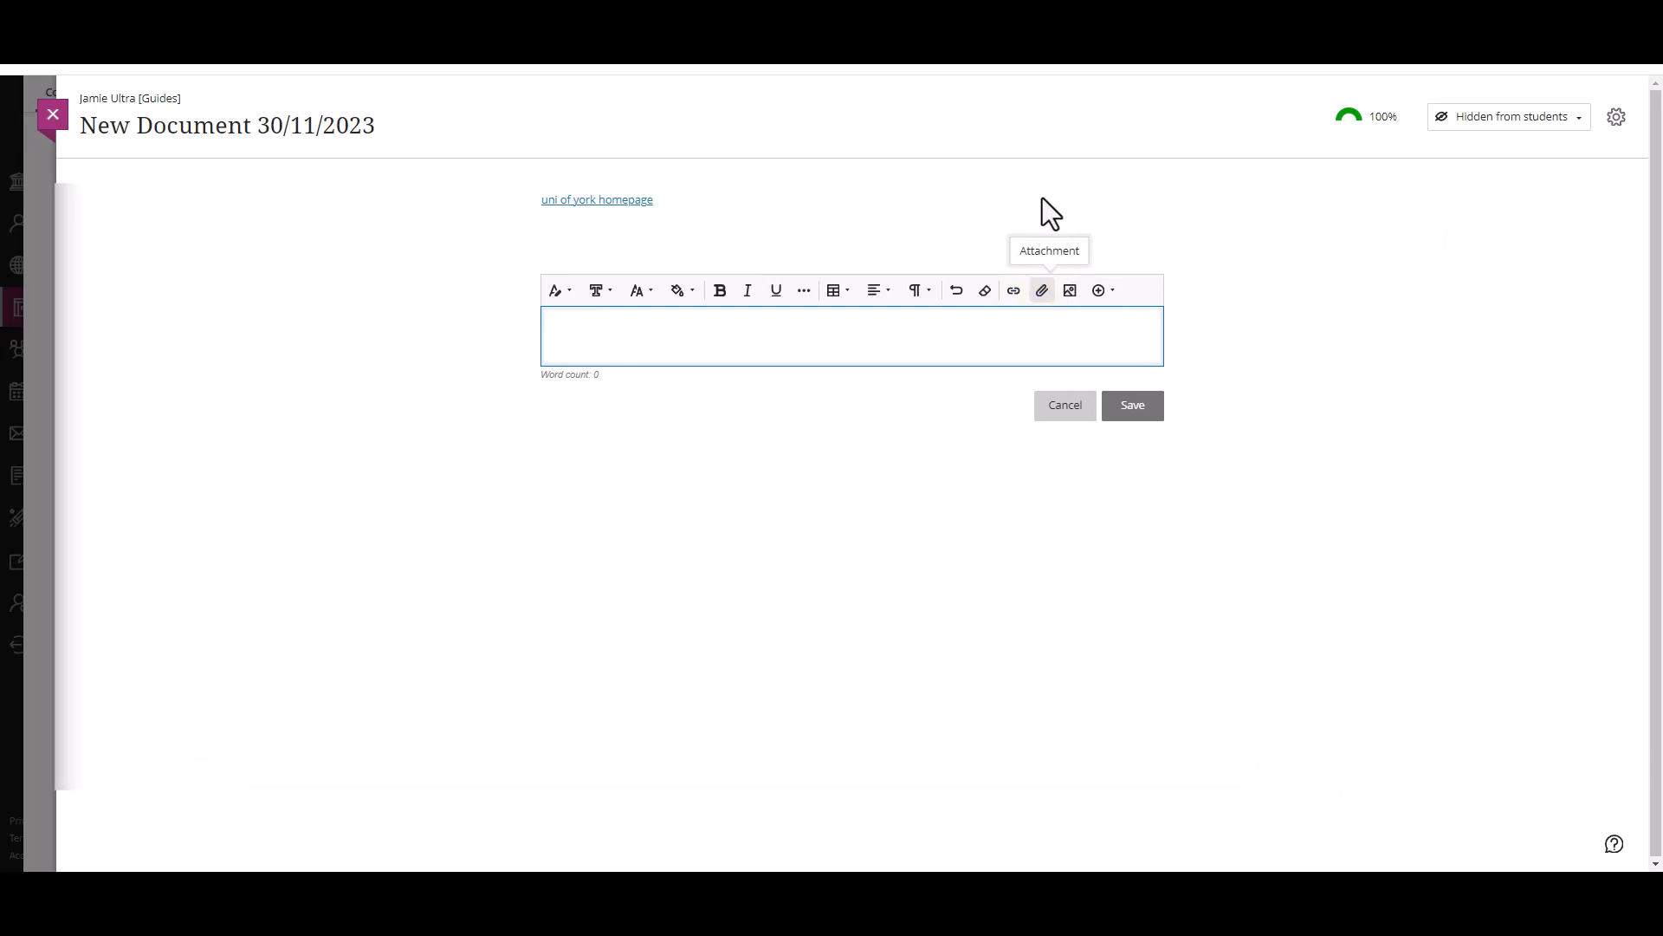
left_click(252, 258)
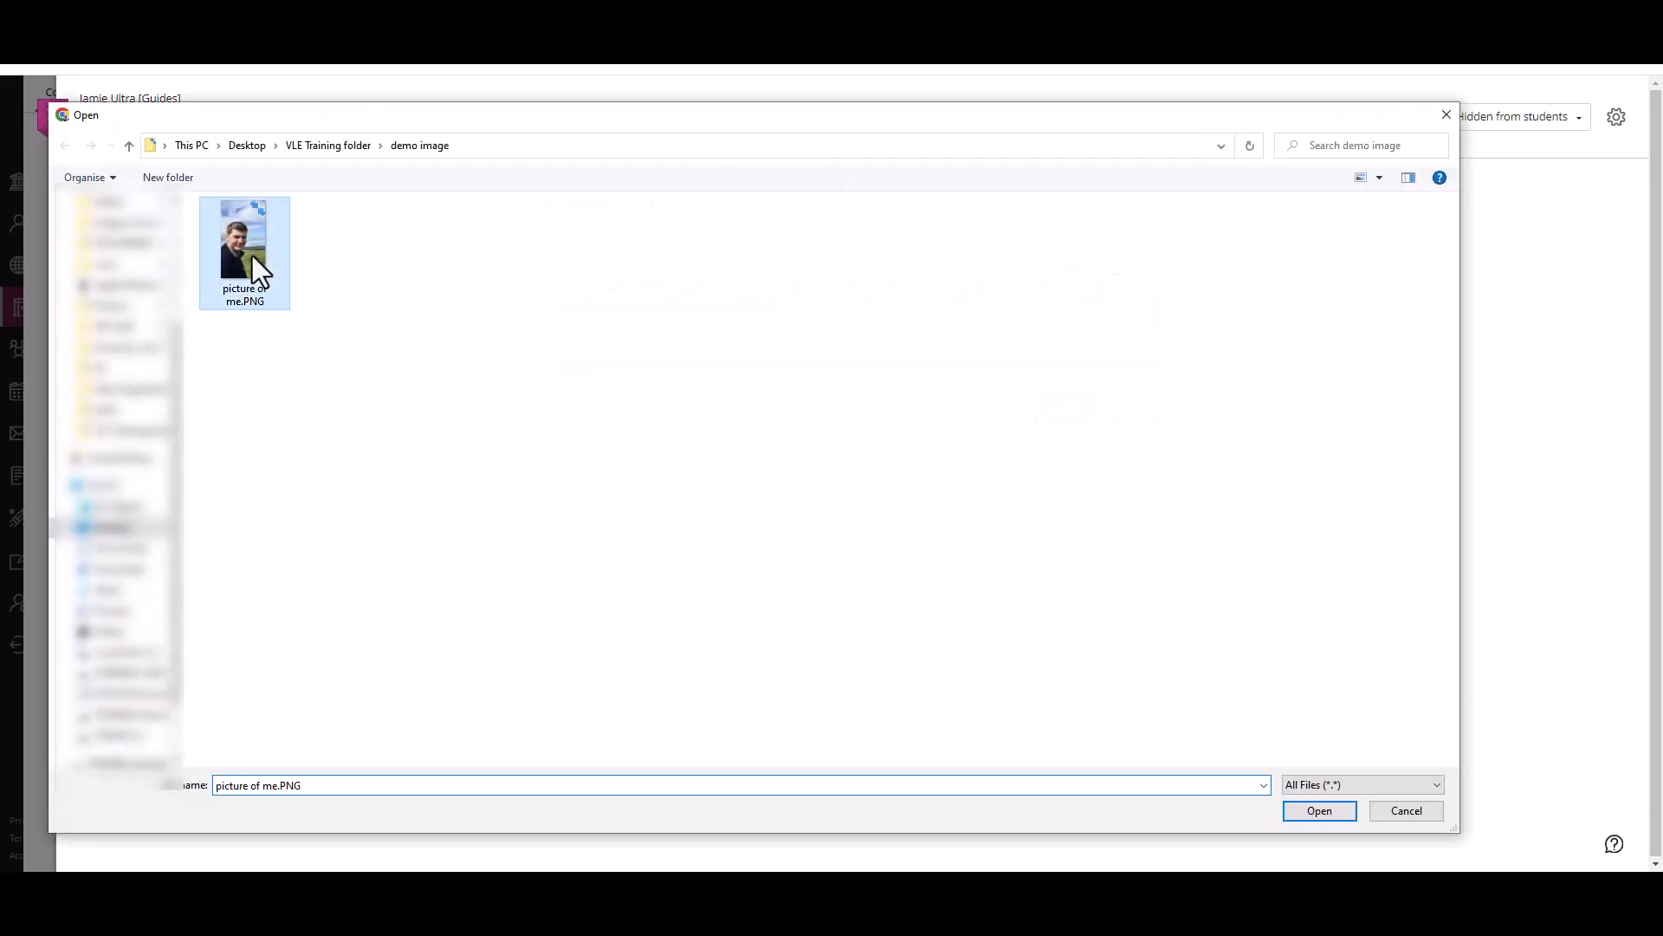
double_click(253, 256)
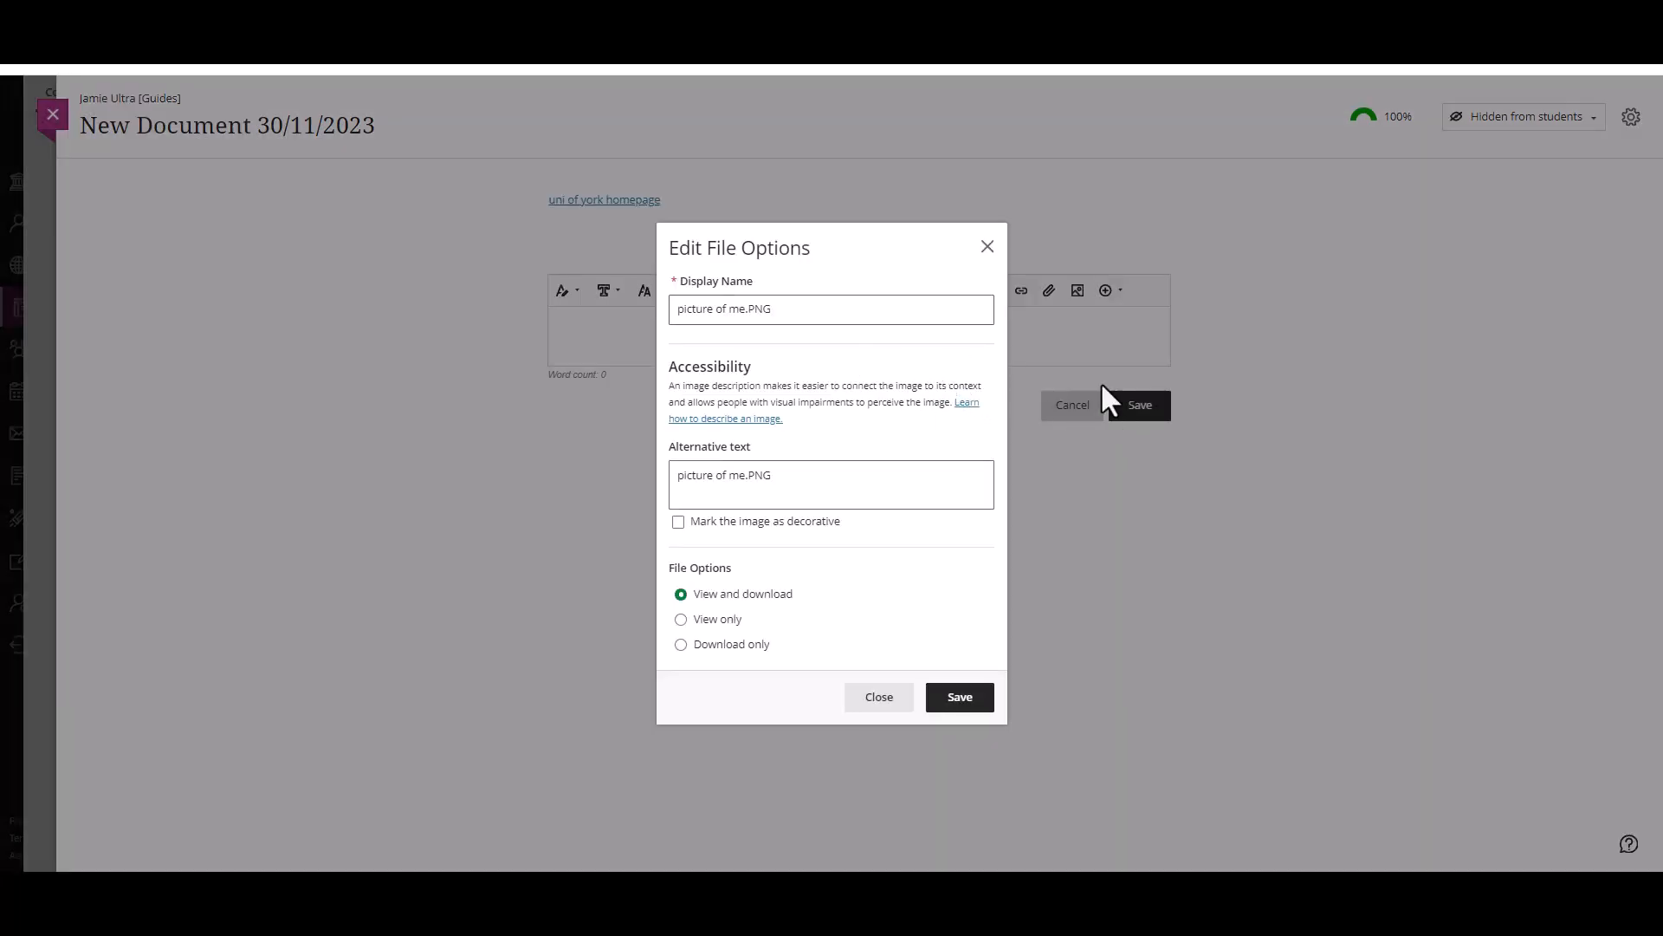
left_click(918, 309)
left_click_drag(788, 294, 610, 273)
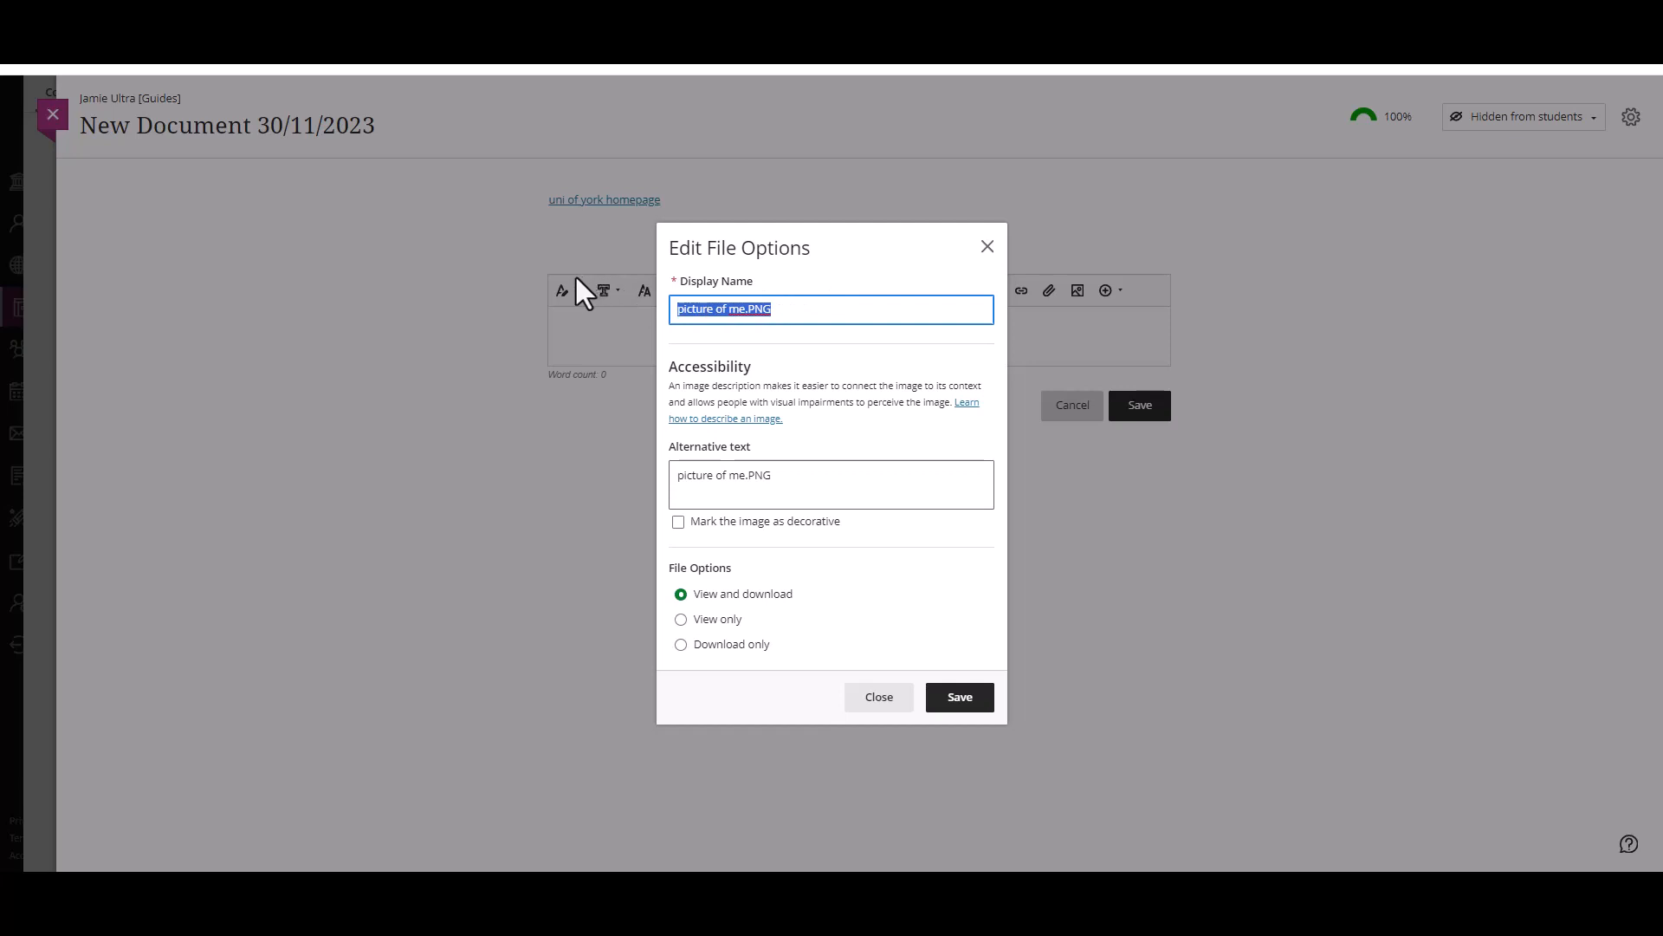
left_click(998, 319)
left_click(965, 508)
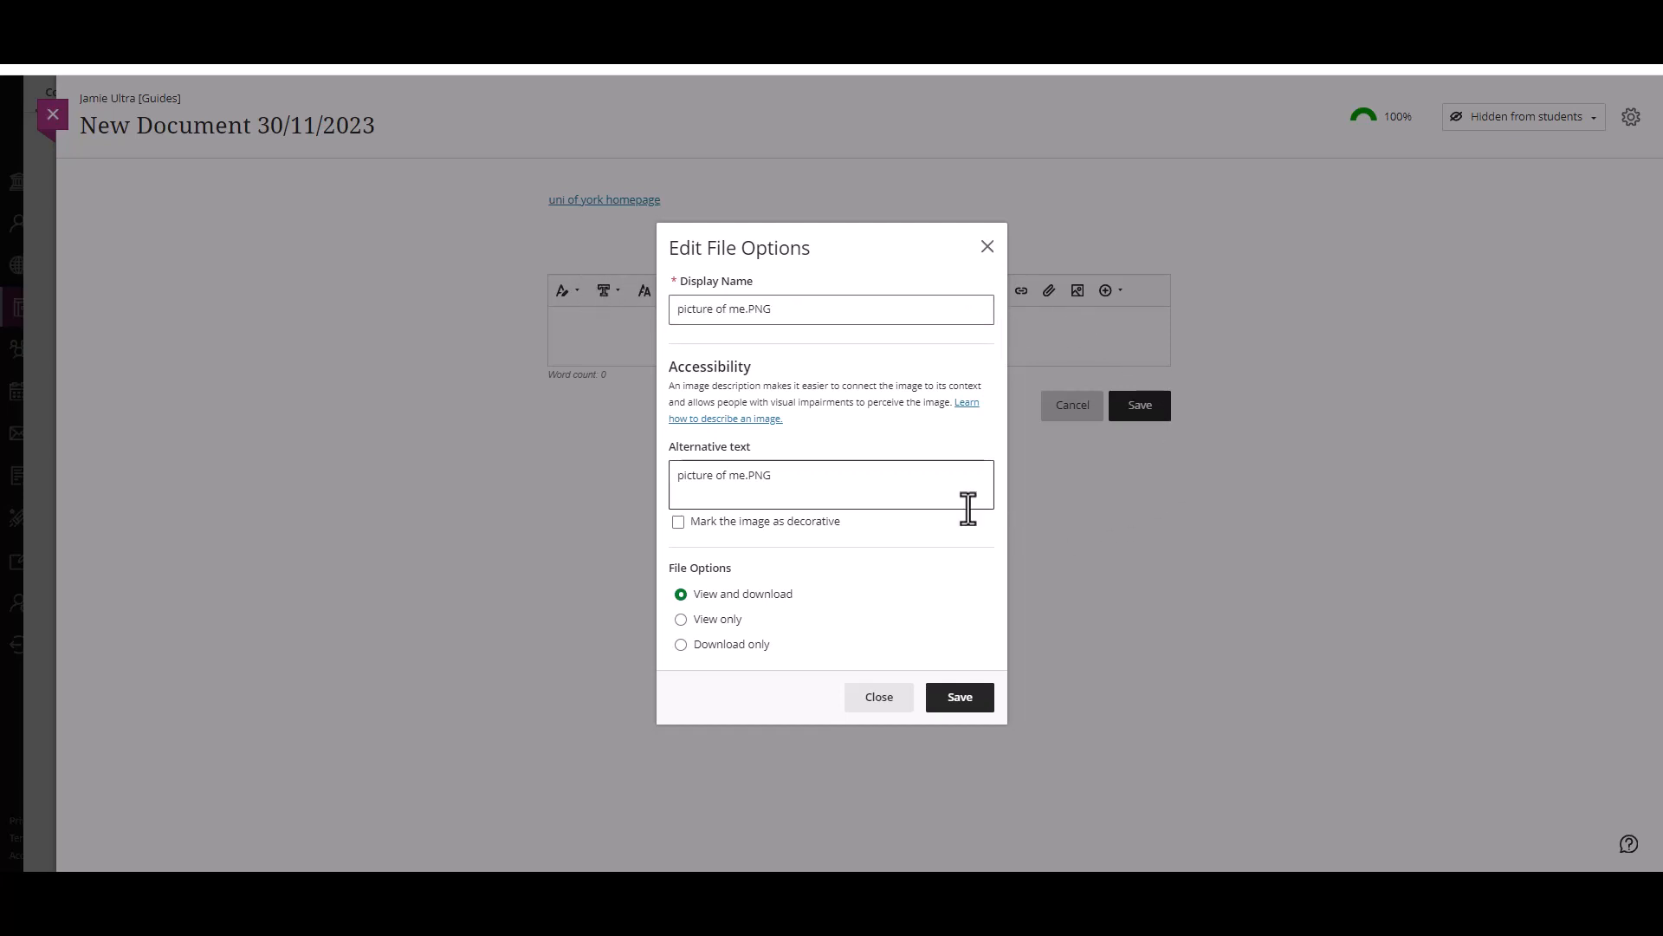
left_click_drag(887, 482, 632, 476)
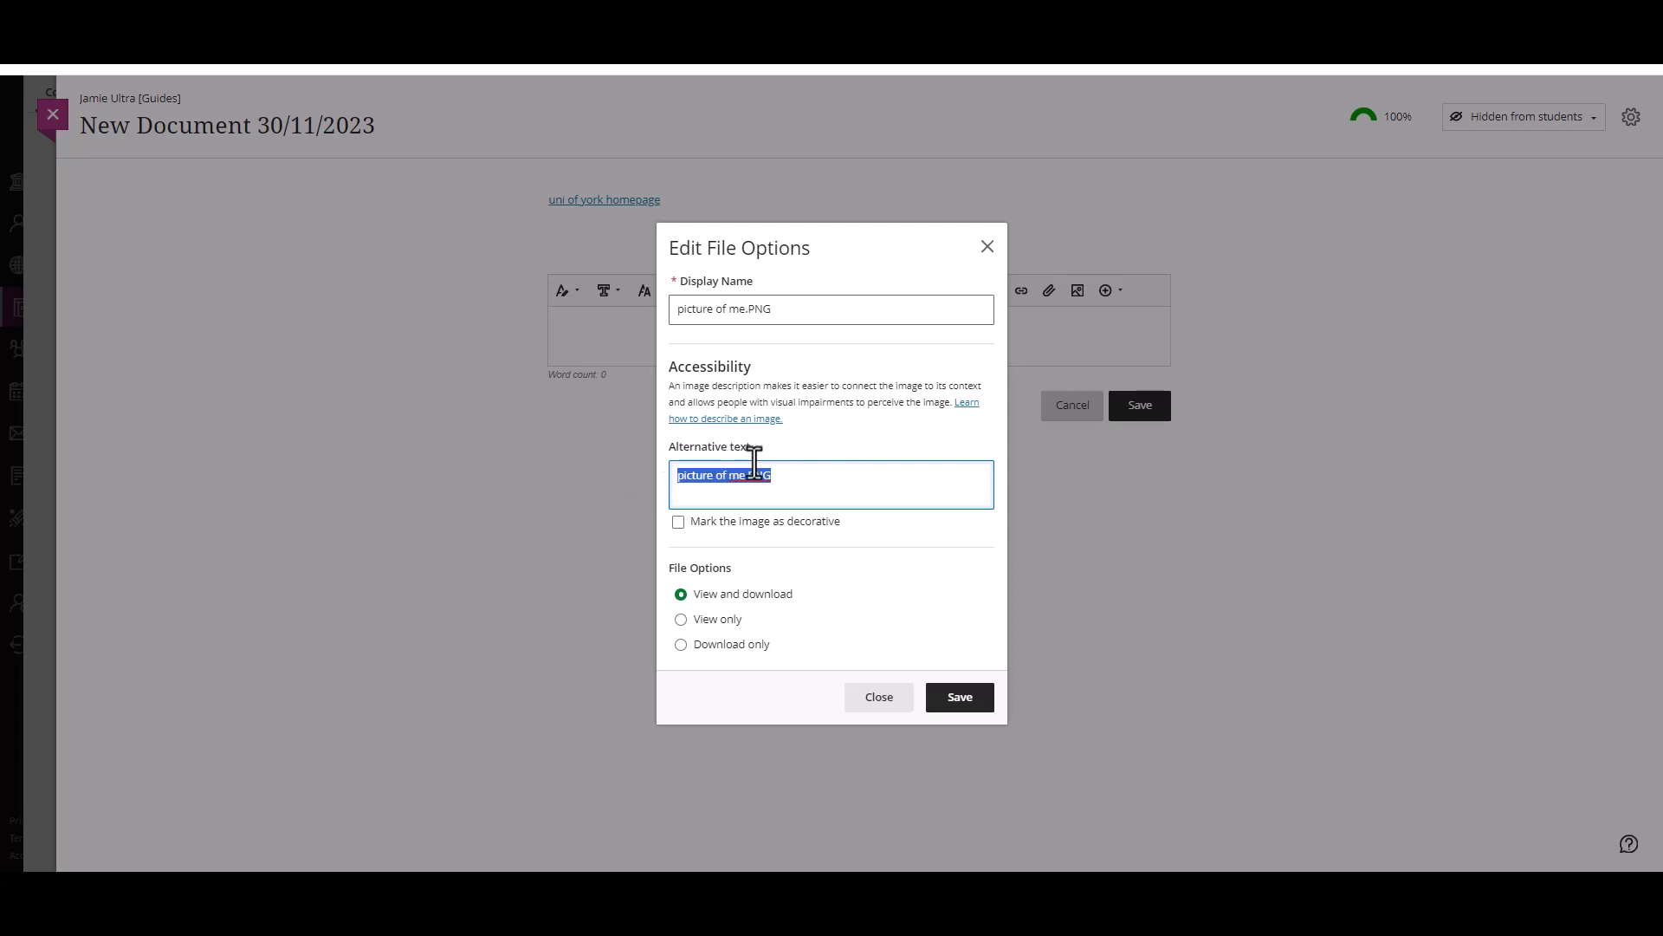
Step: Mark the attached picture as decorative, set its file option to View only and save the file options
left_click(747, 524)
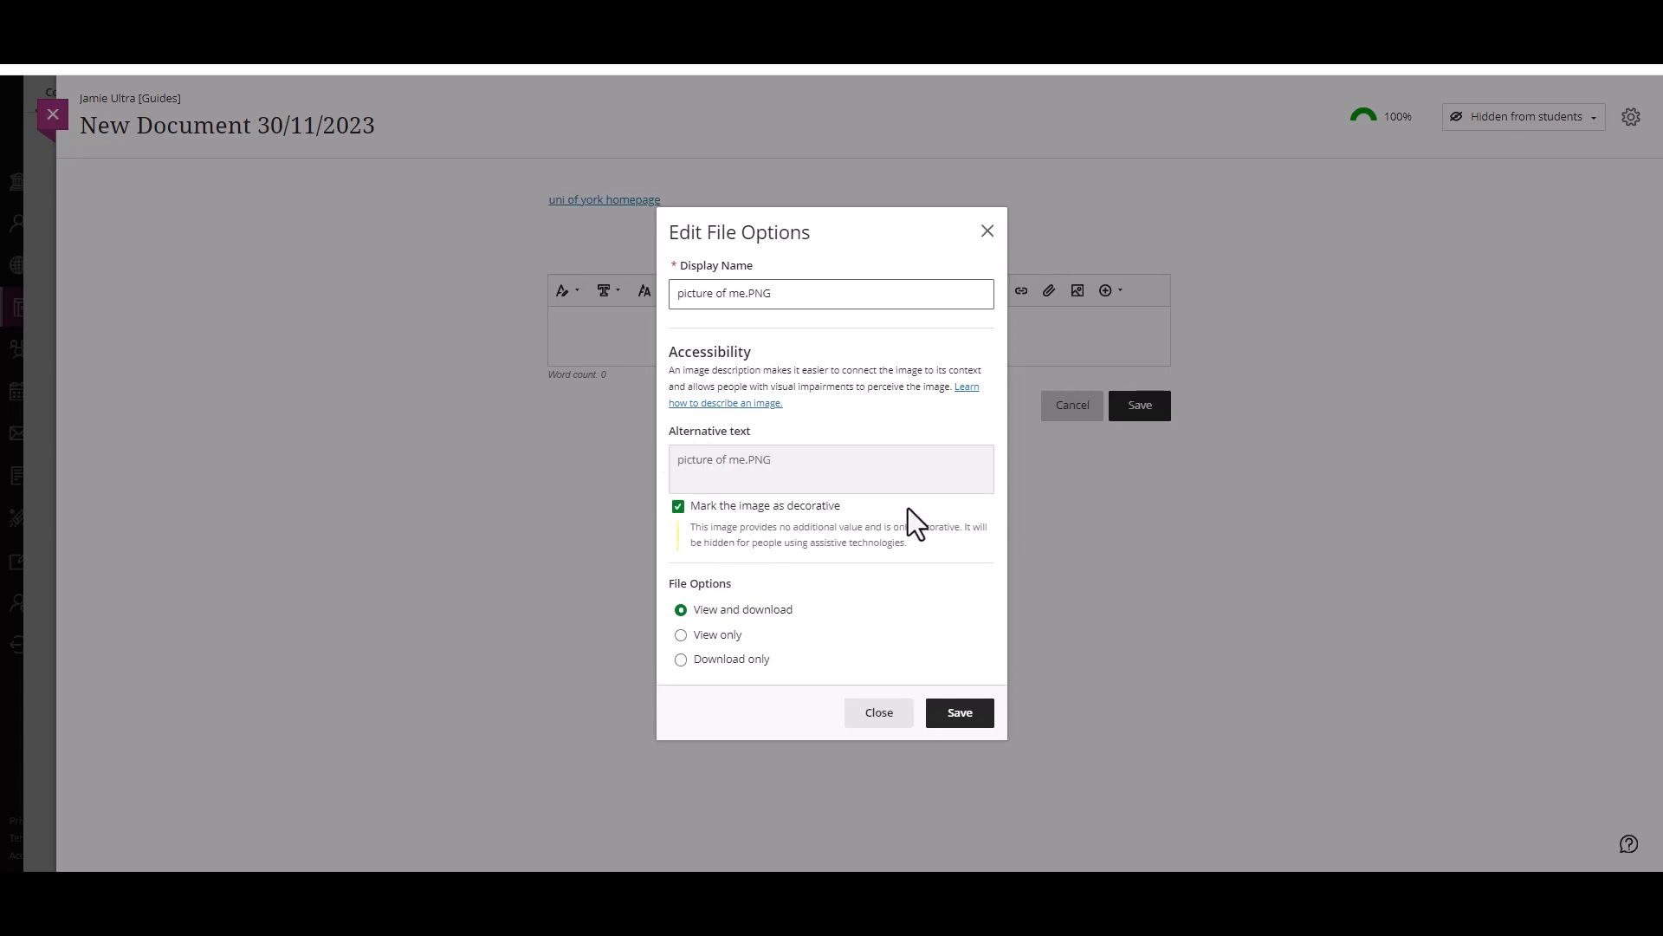
left_click(729, 584)
left_click(719, 638)
left_click(737, 660)
left_click(738, 636)
left_click(958, 712)
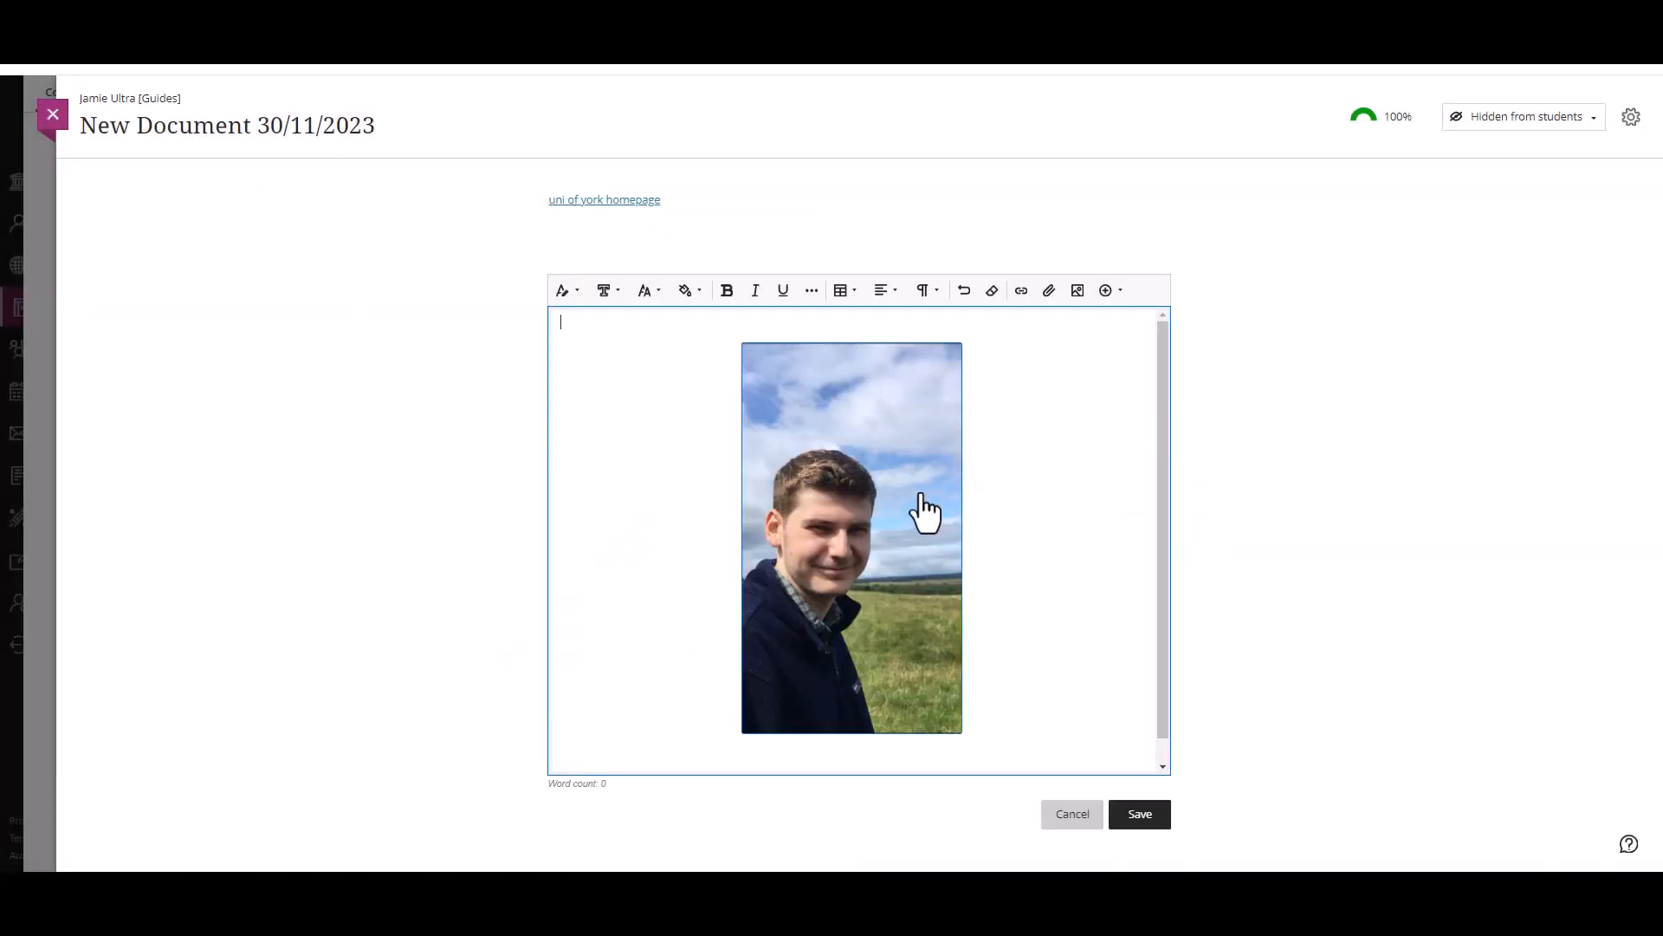
Step: Shrink the inserted picture to about three quarters of its size, save the text block and close the document
left_click(923, 511)
left_click_drag(956, 347, 907, 416)
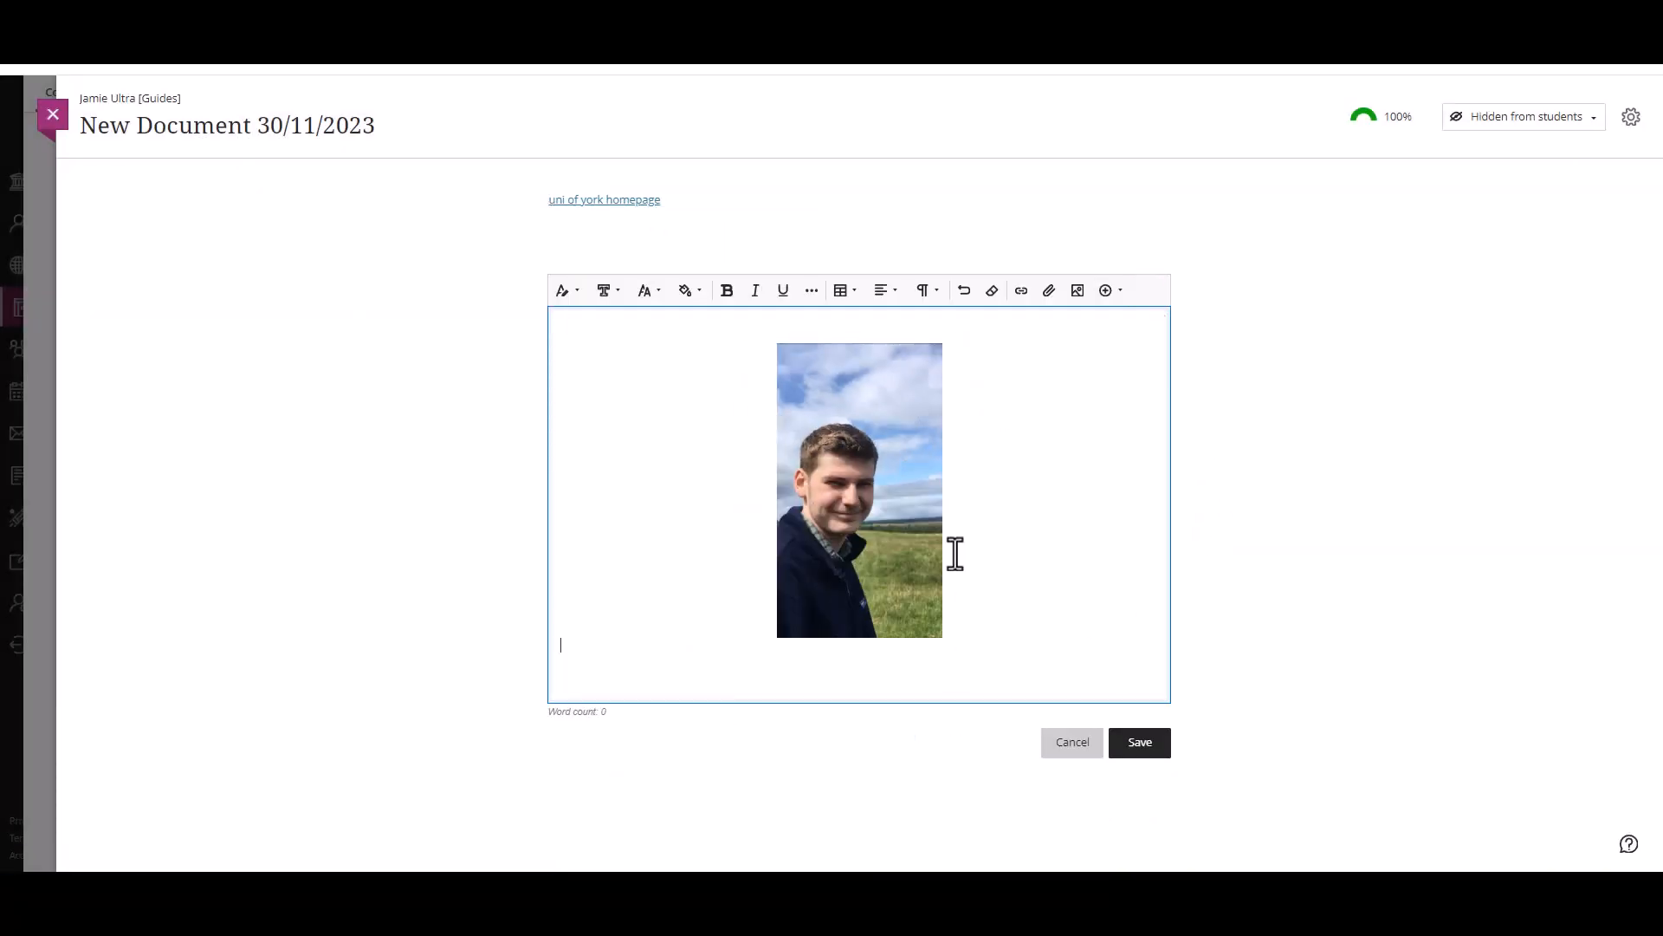
left_click(1142, 744)
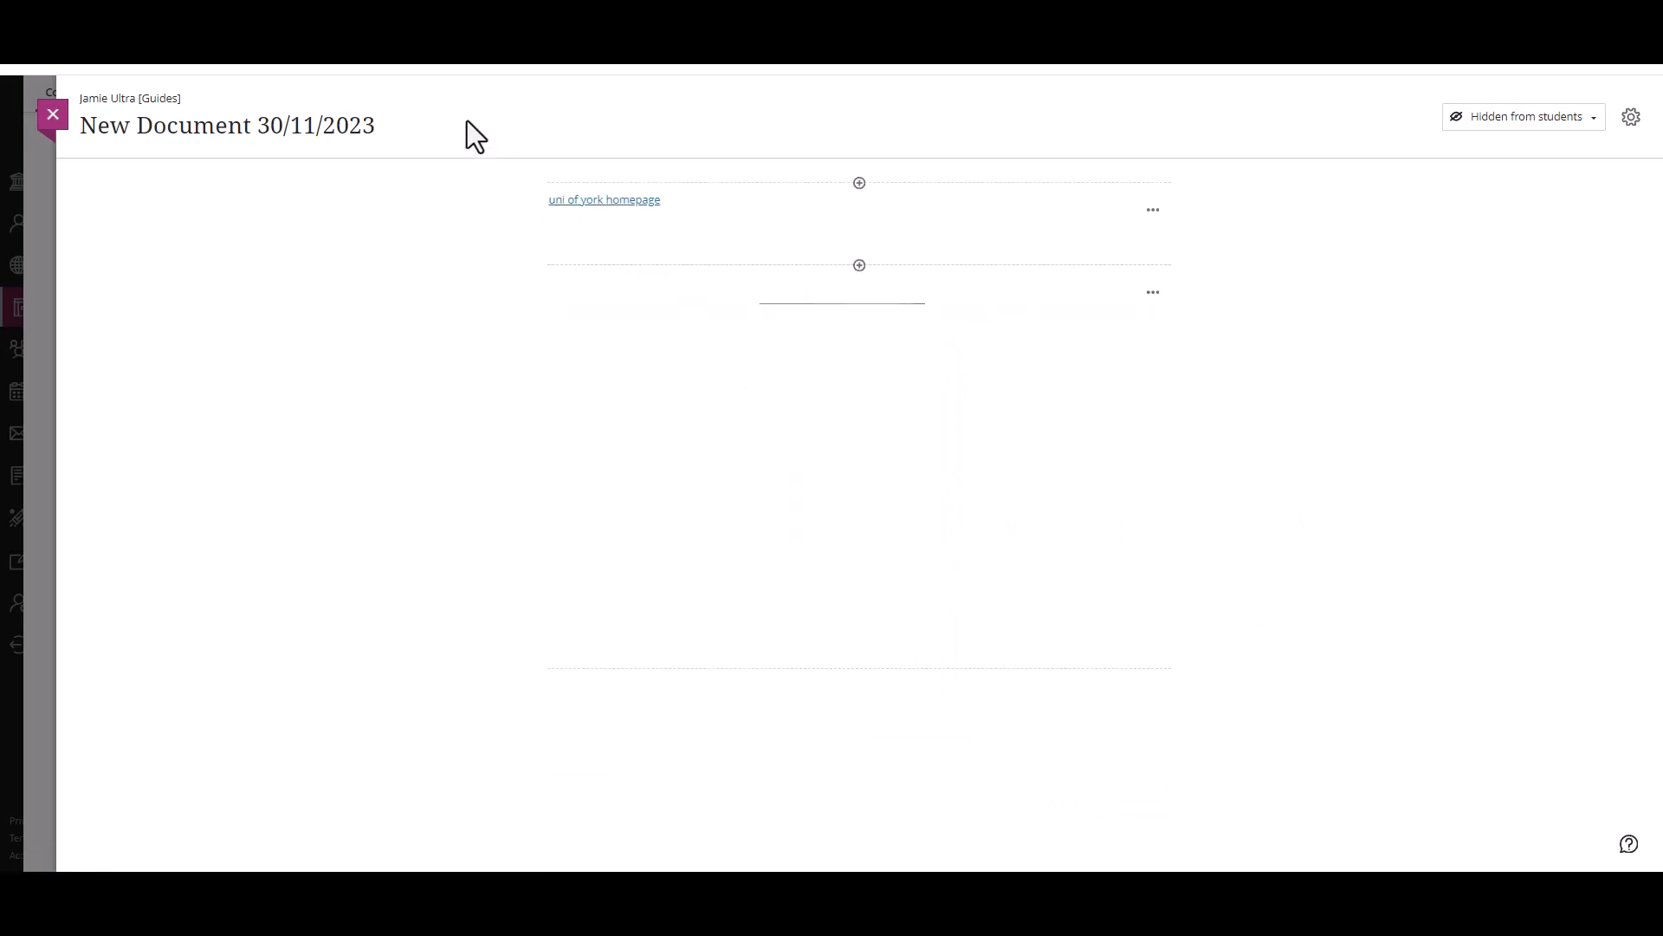
left_click(43, 114)
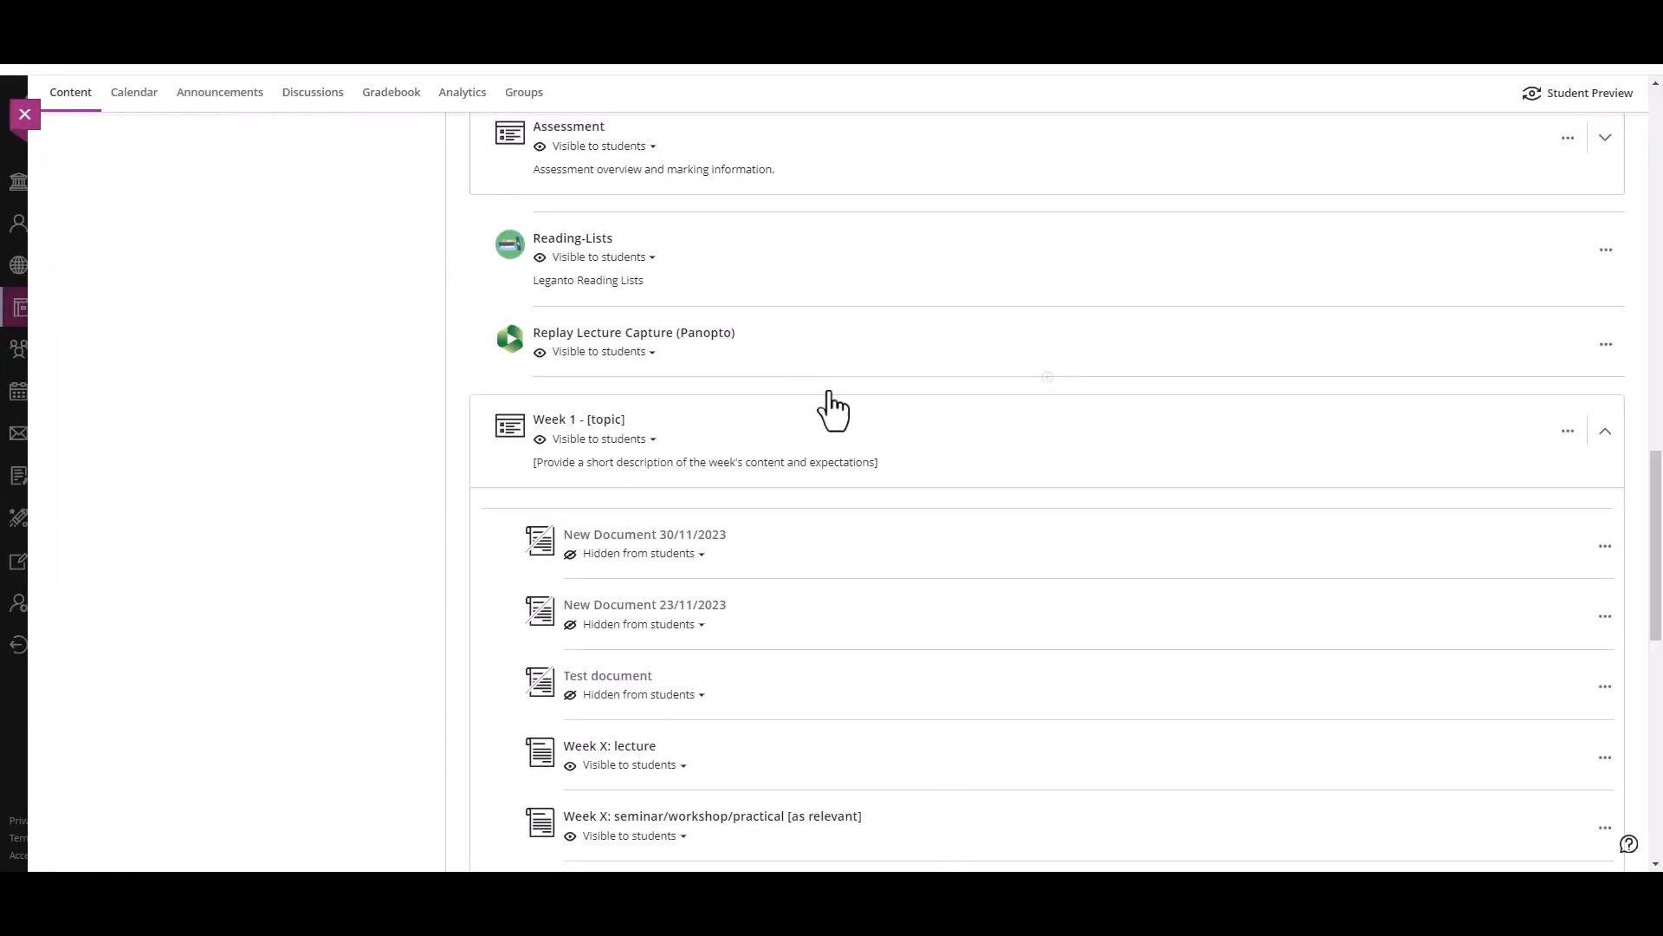
left_click(891, 424)
scroll(1010, 623, "up", 5)
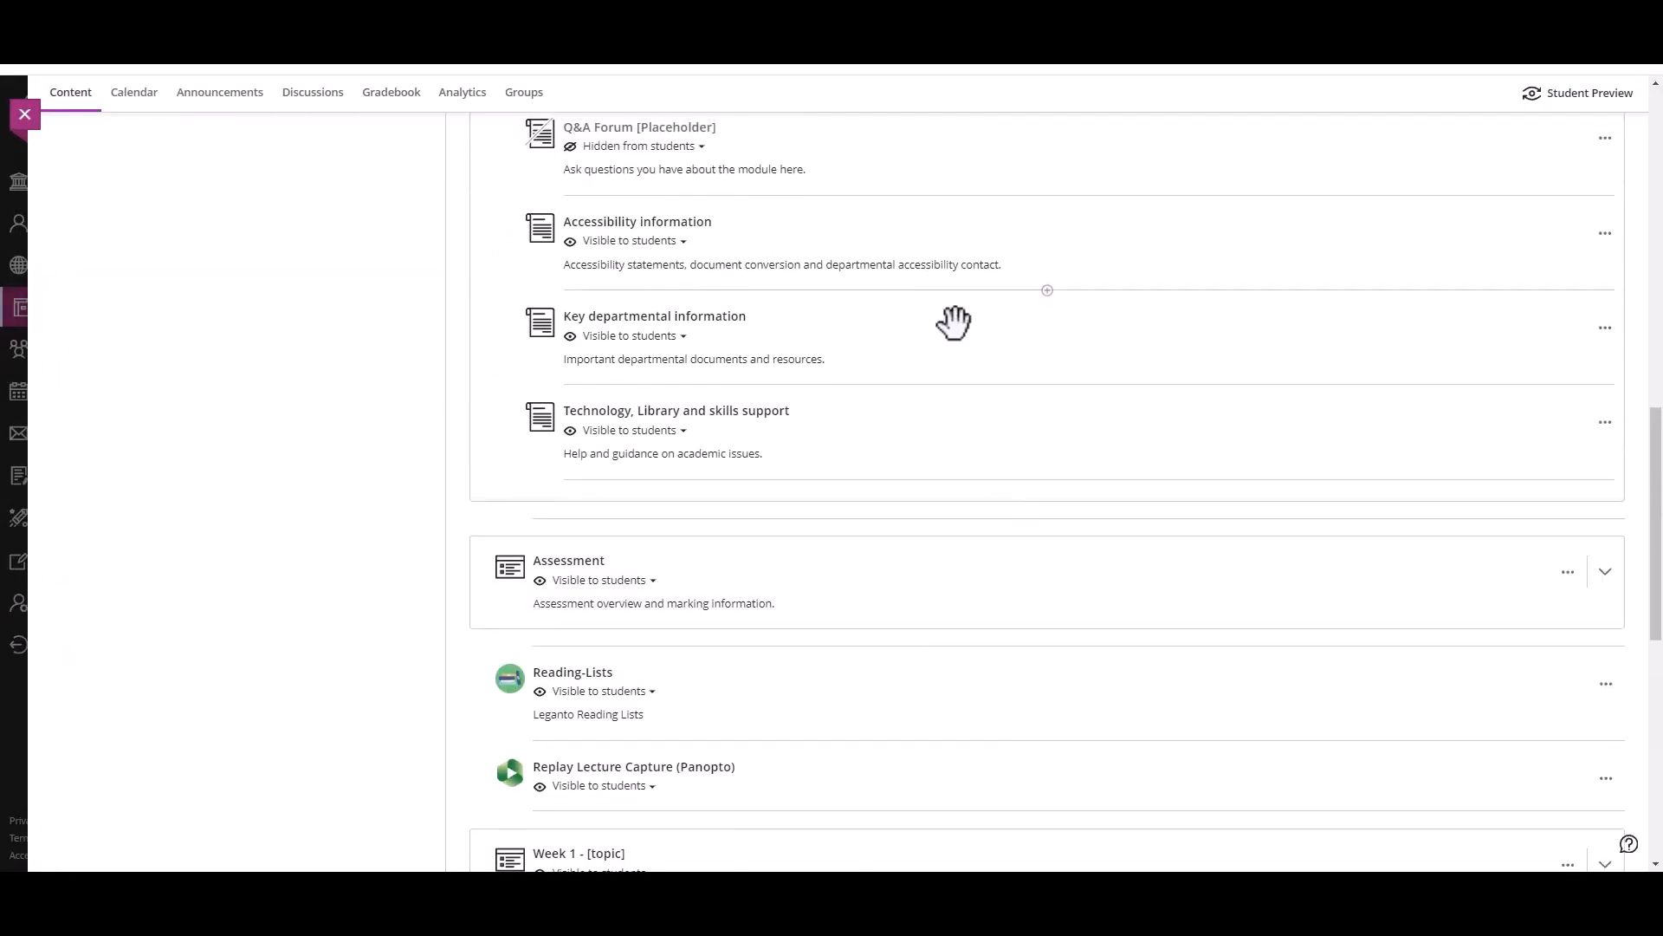
scroll(953, 322, "up", 3)
scroll(973, 368, "down", 8)
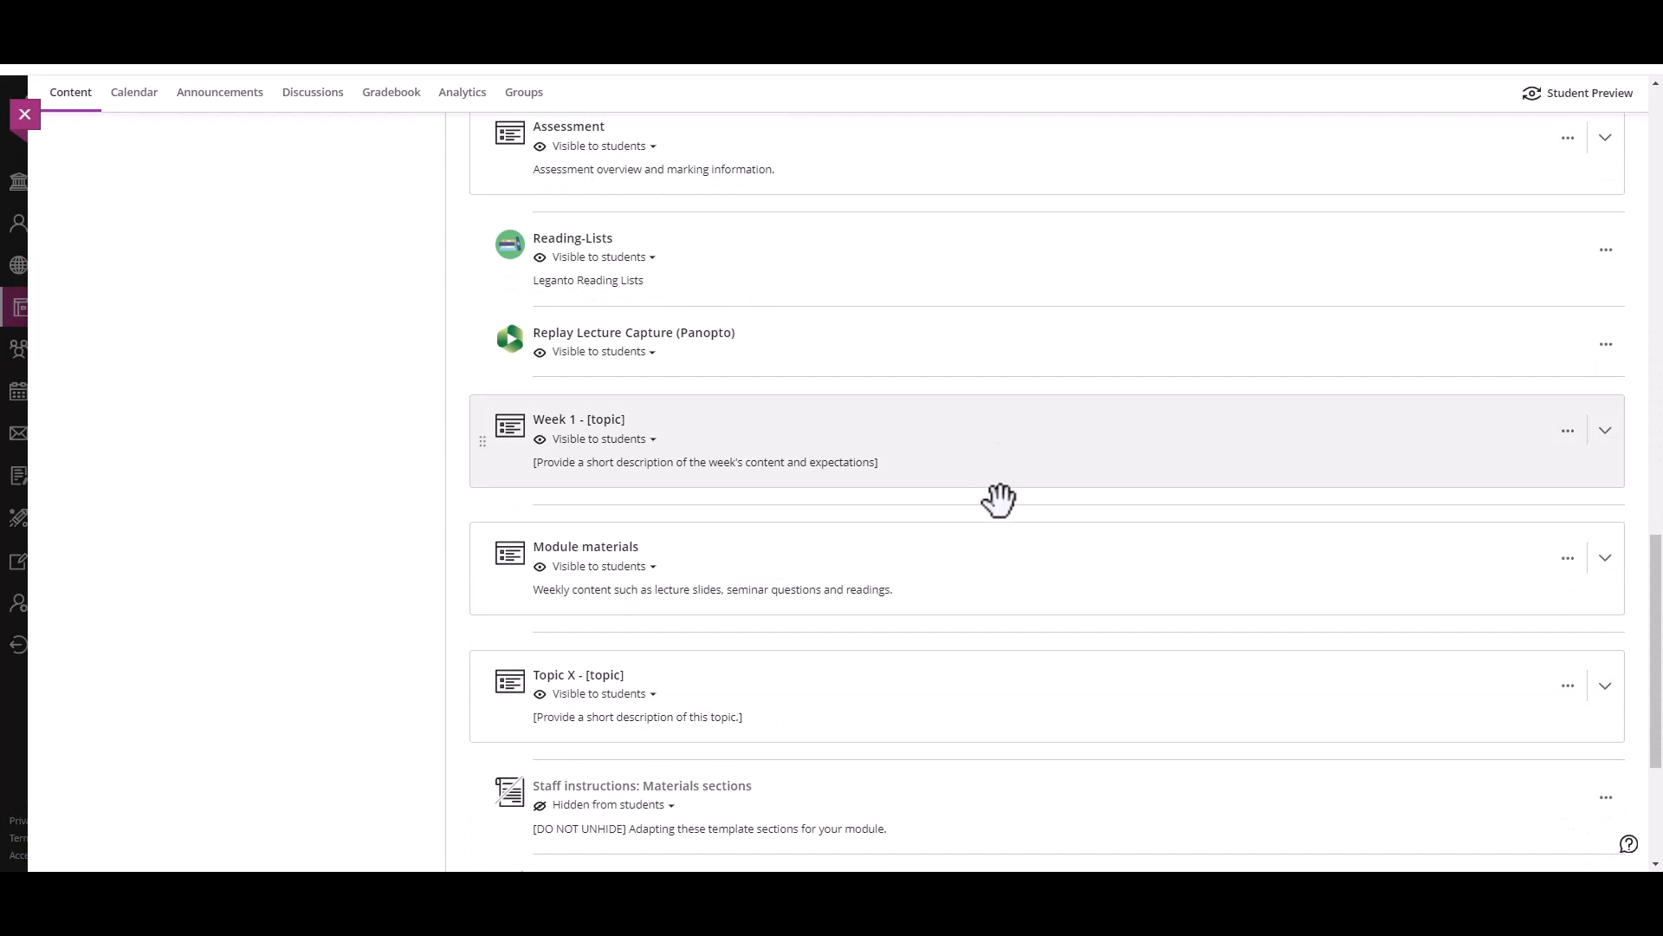
Step: Upload picture of me.PNG as the first item in the Week 1 module, with the View and download option
left_click(999, 485)
left_click(1070, 514)
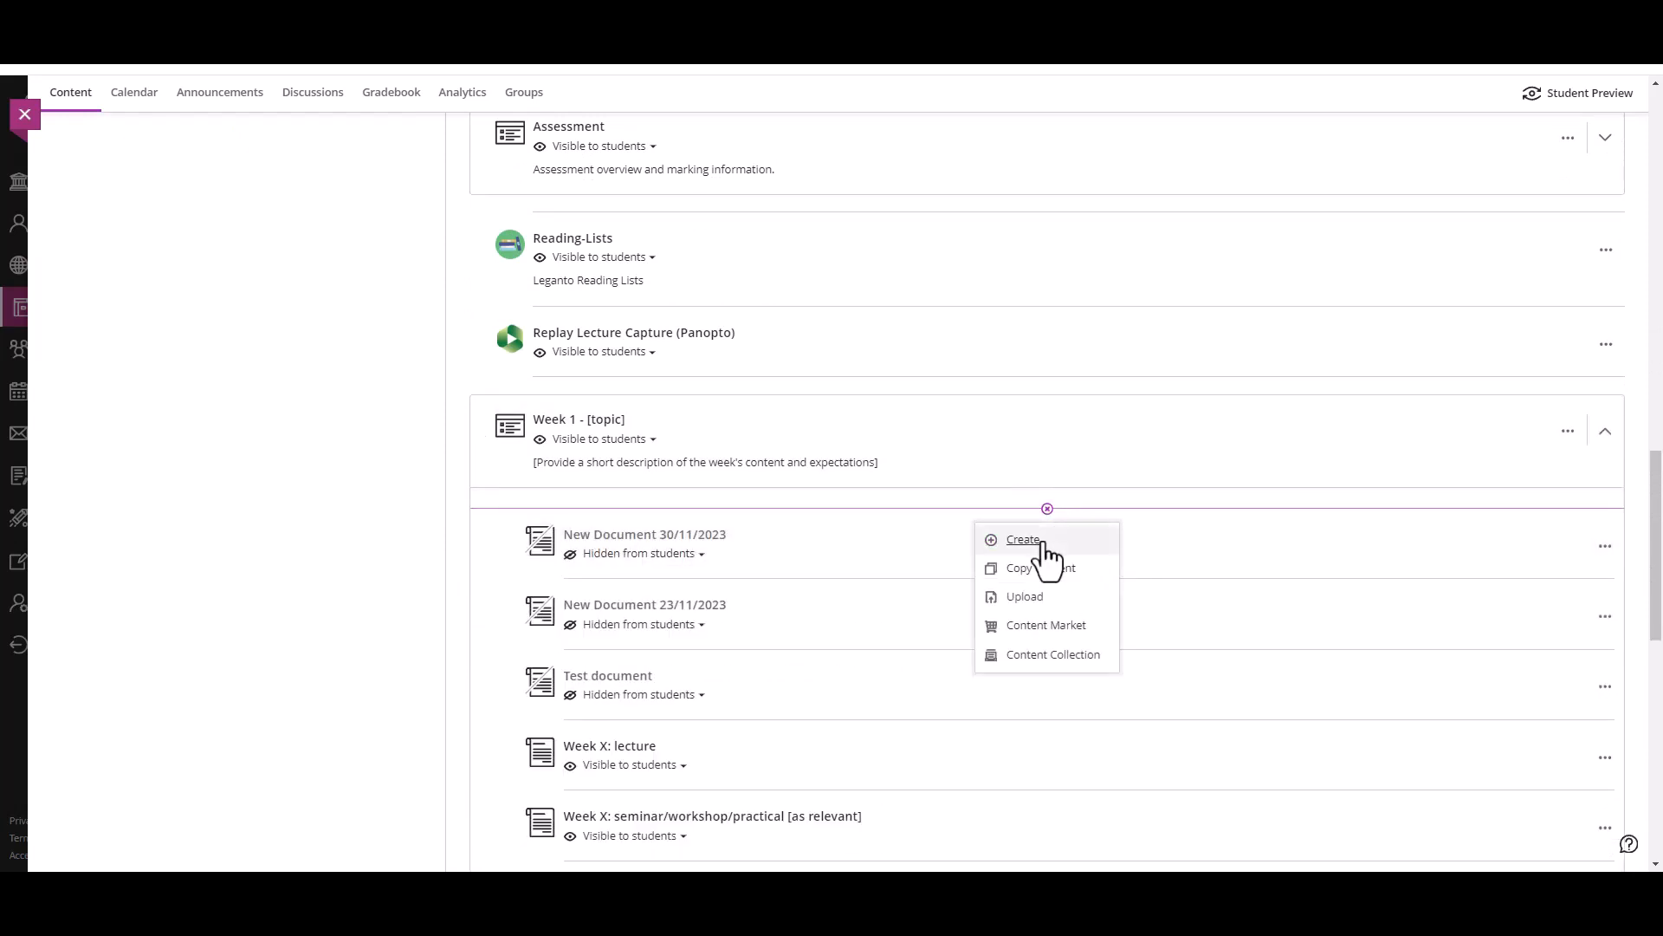
left_click(1053, 597)
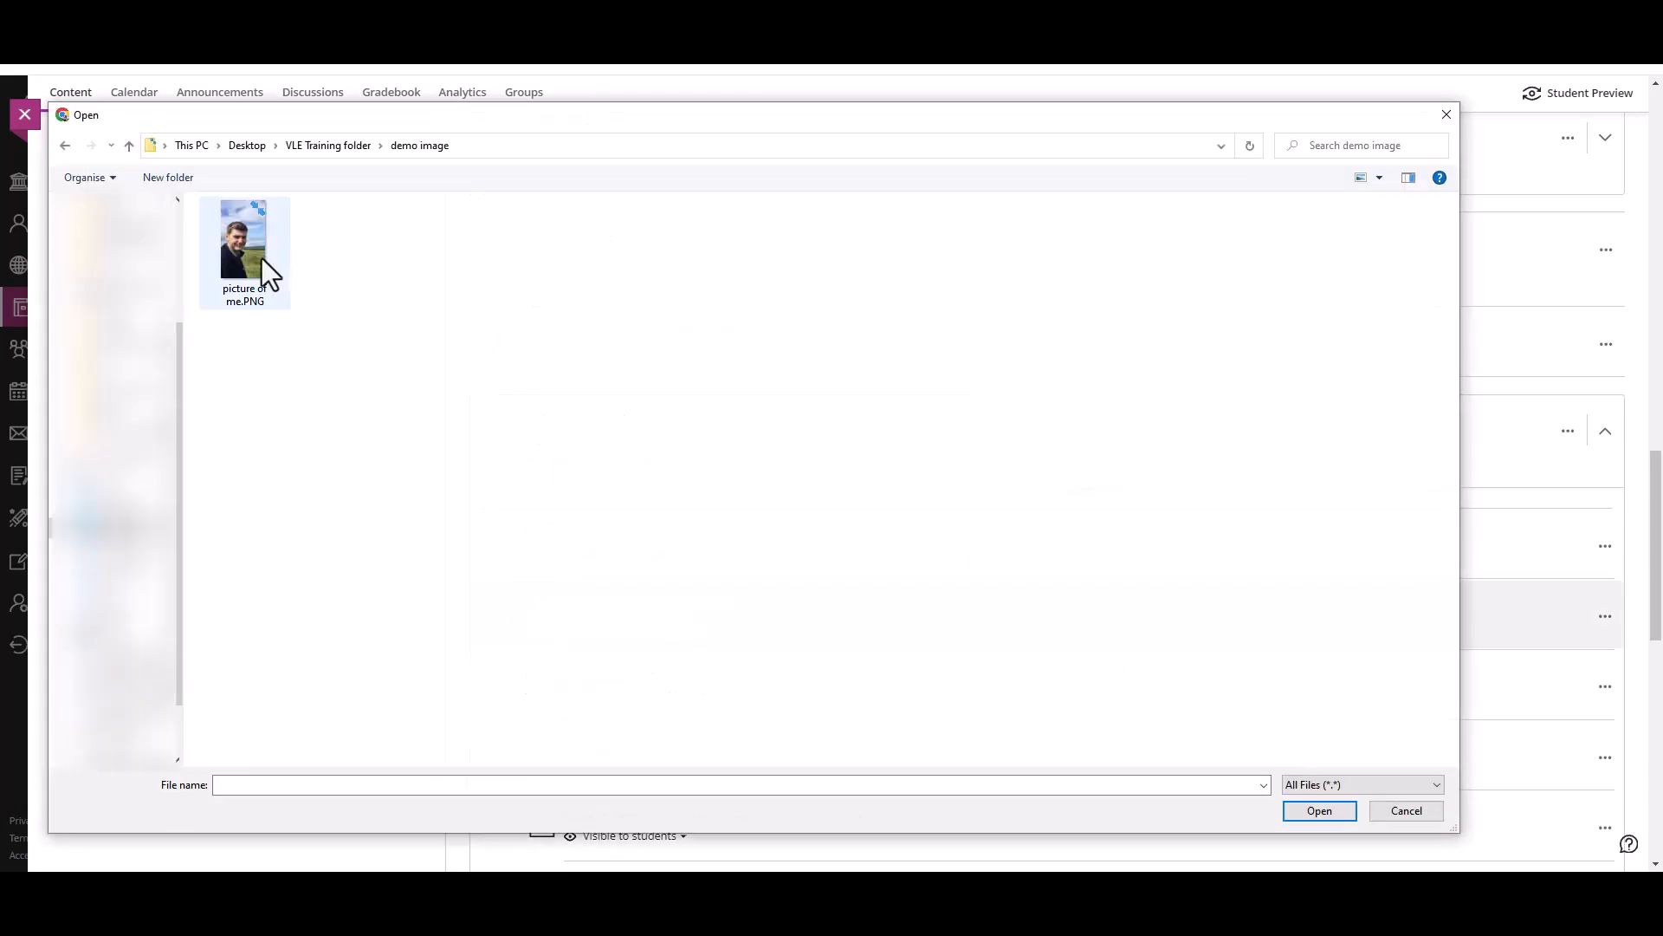
double_click(261, 259)
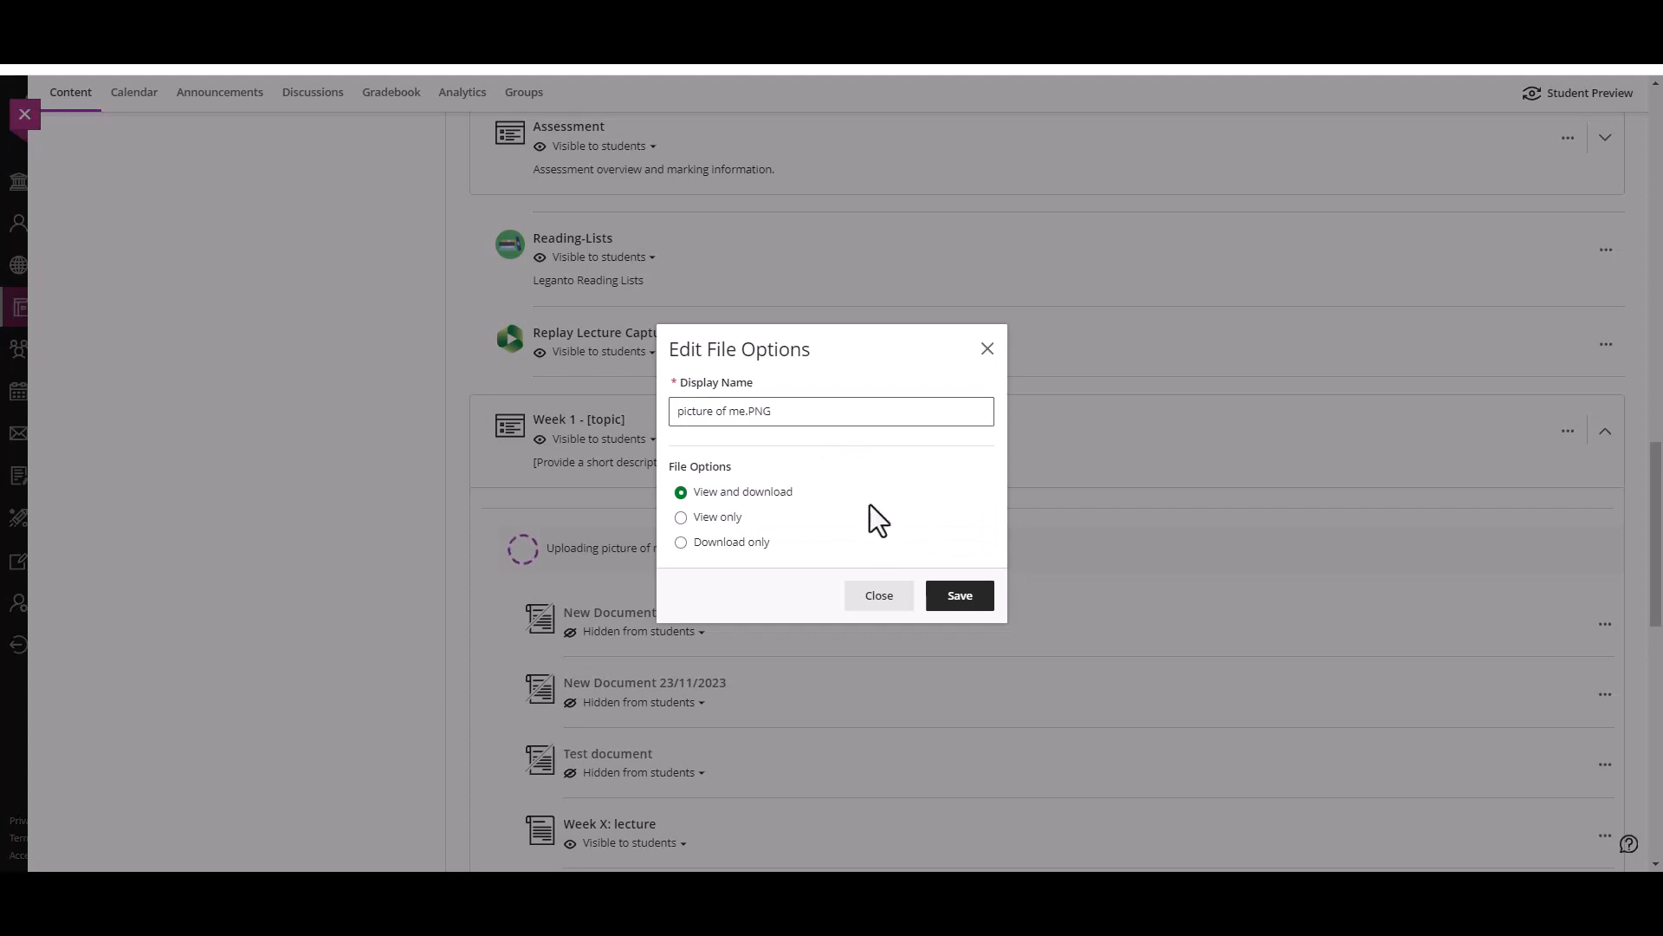
left_click(974, 606)
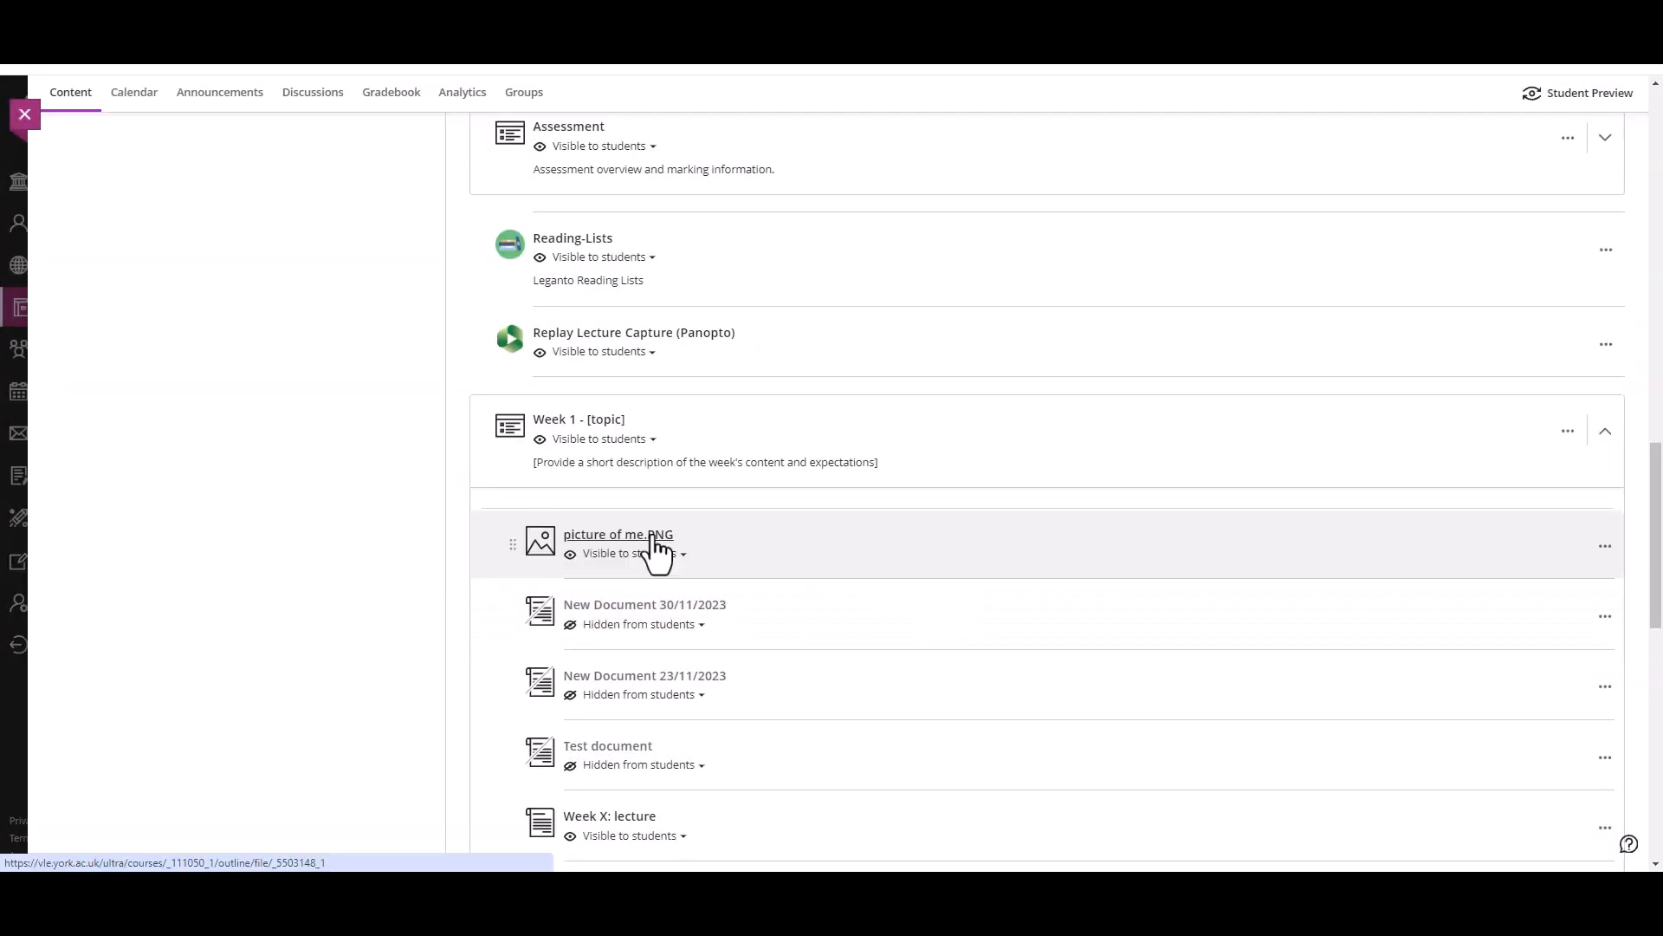
left_click(752, 532)
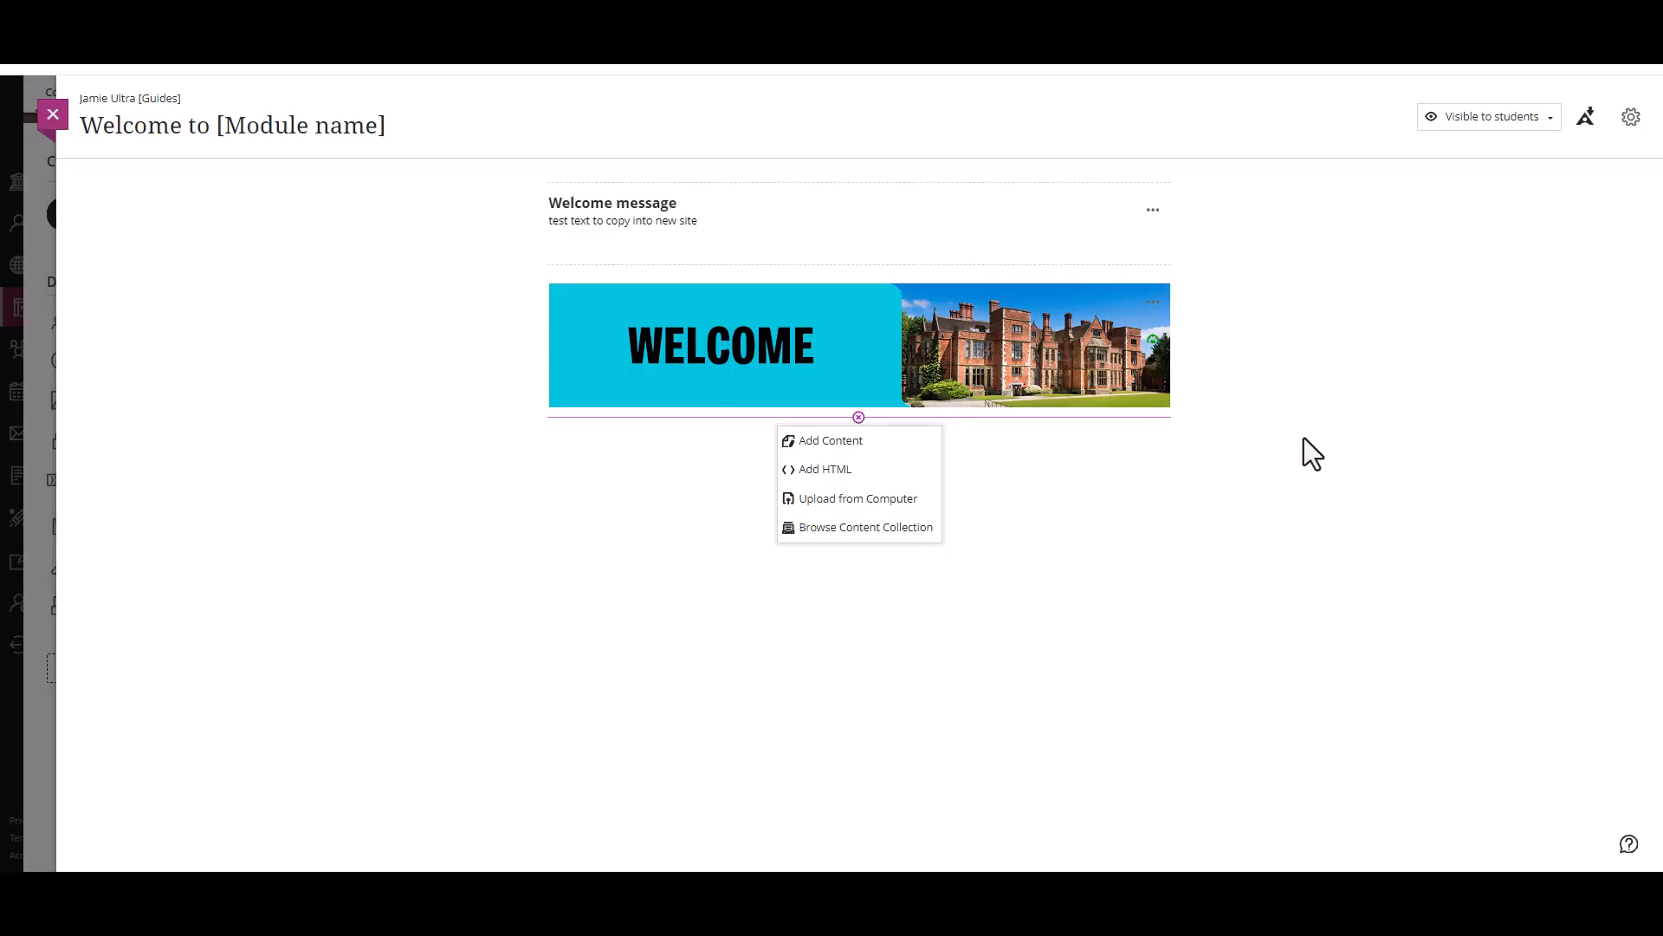
left_click(1303, 450)
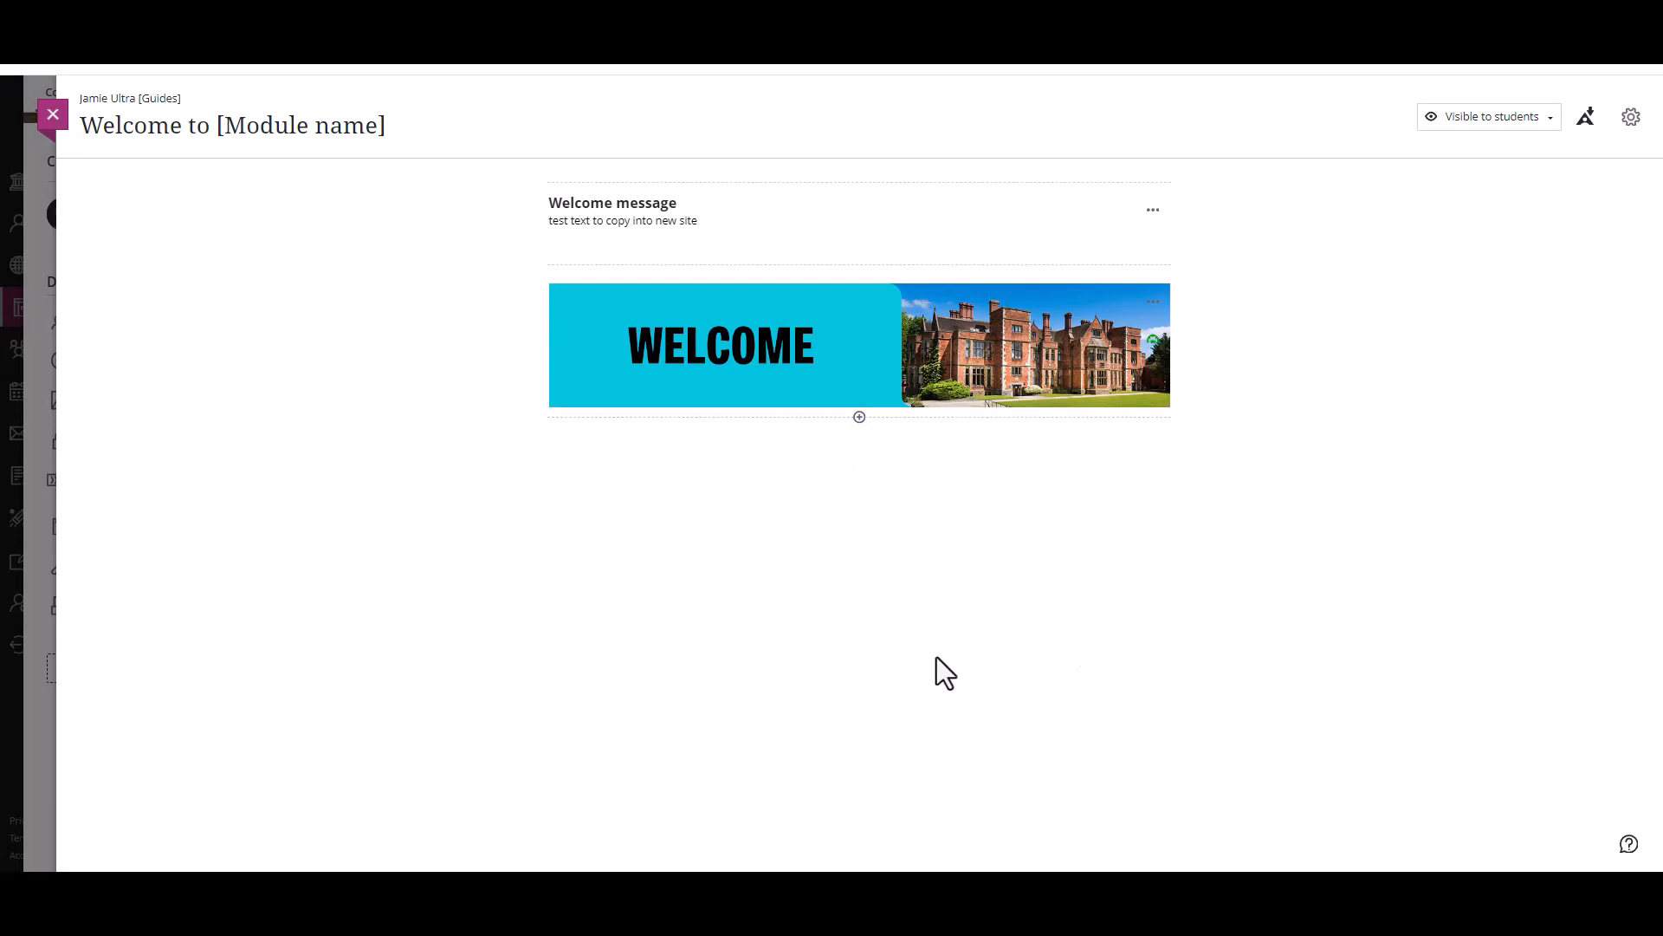
Step: Add a text block below the Welcome banner and insert the Labrador Retriever image from its Wikimedia URL with alternative text "dog"
left_click(860, 417)
left_click(847, 442)
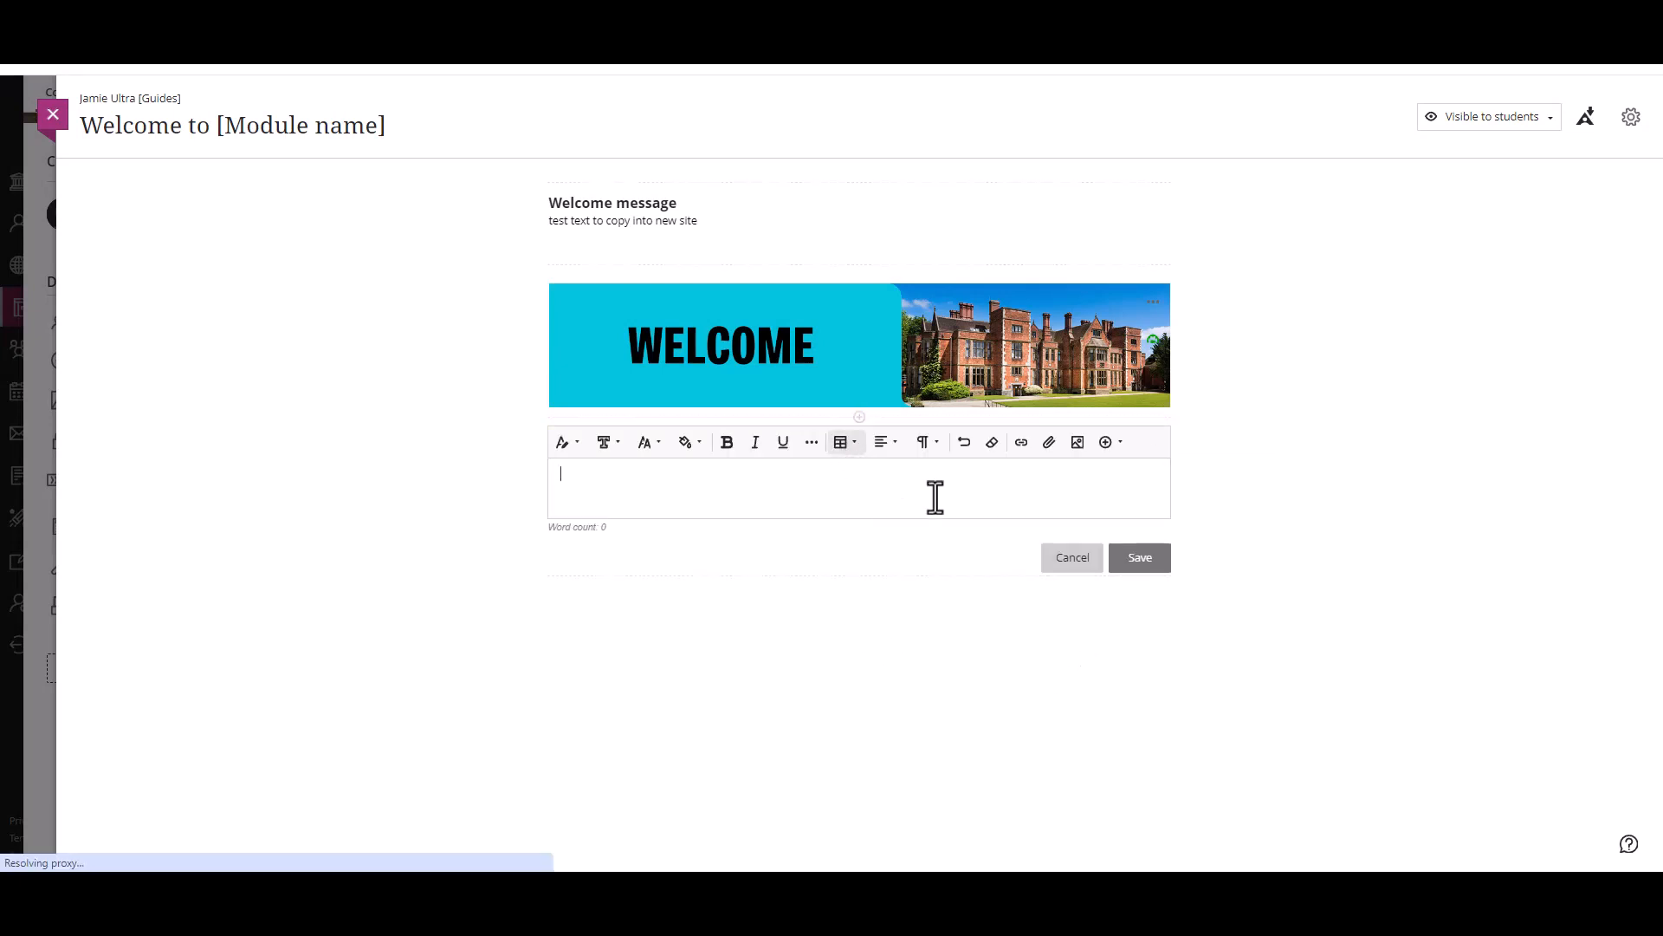
left_click(1111, 444)
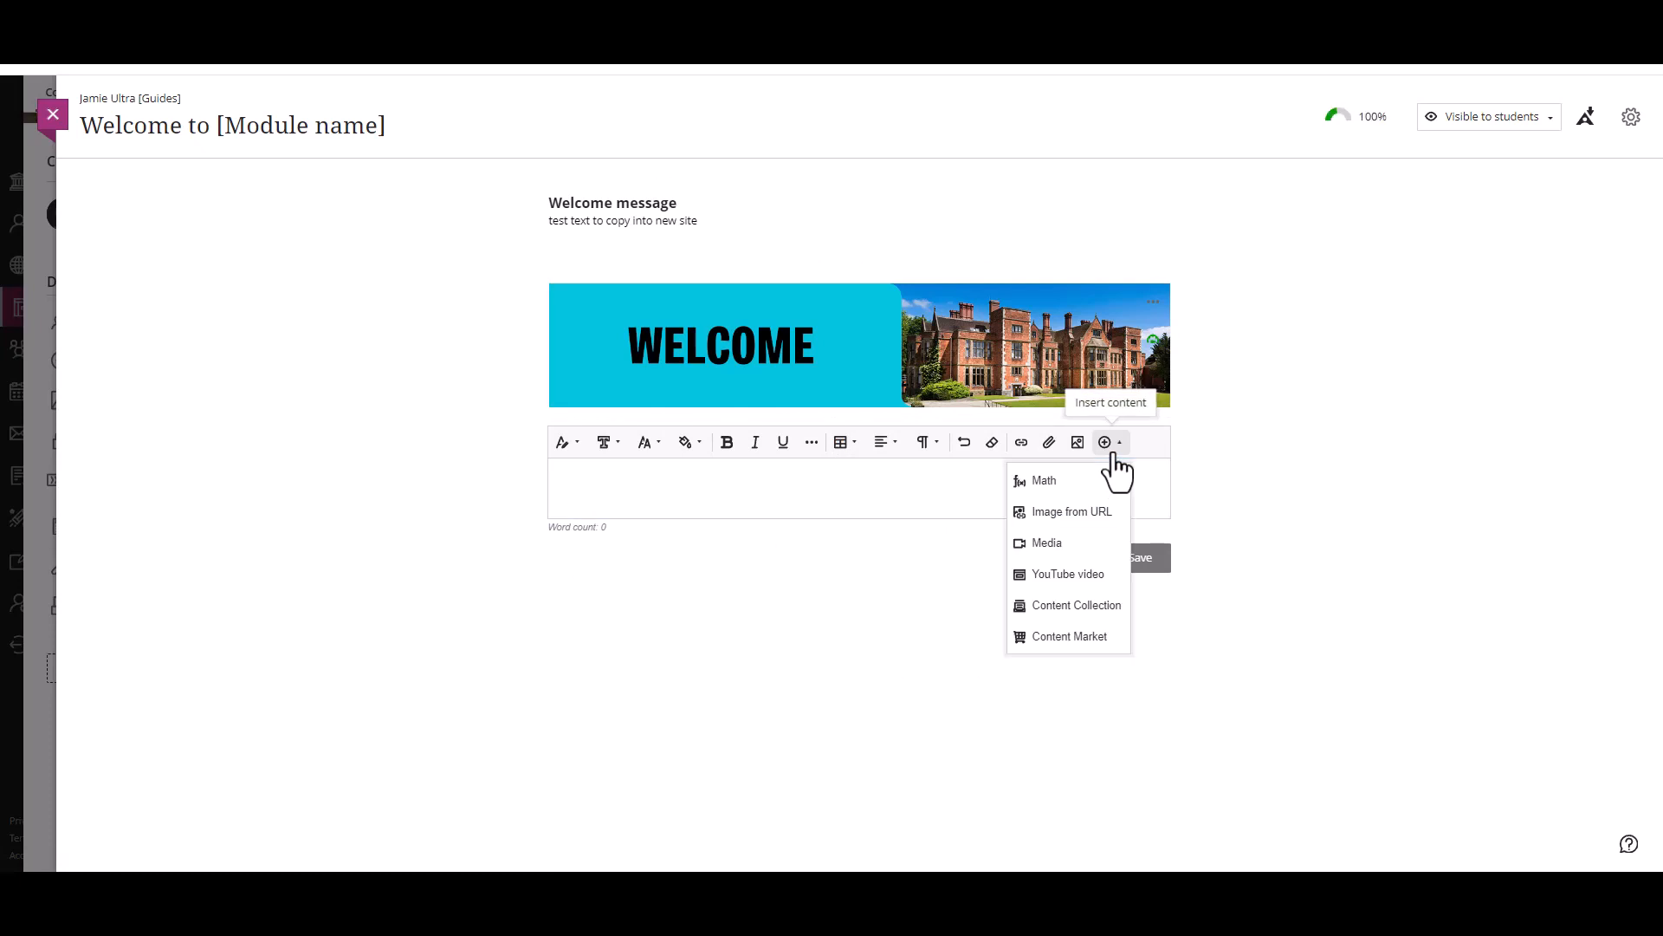
left_click(1091, 514)
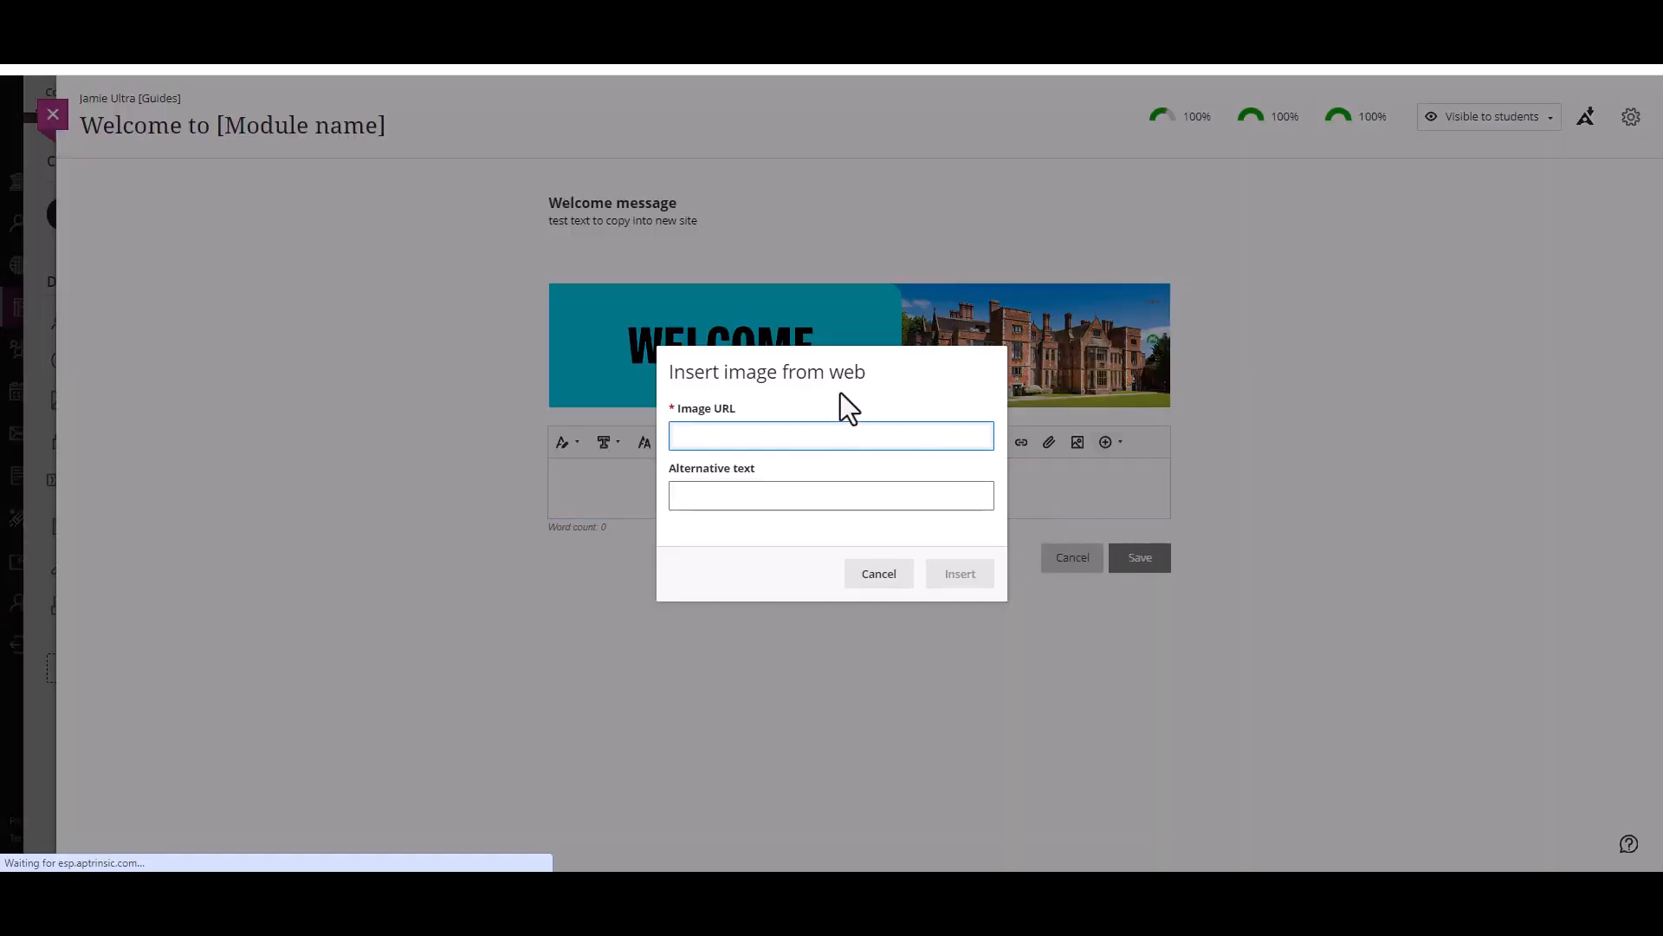
key("ctrl+v")
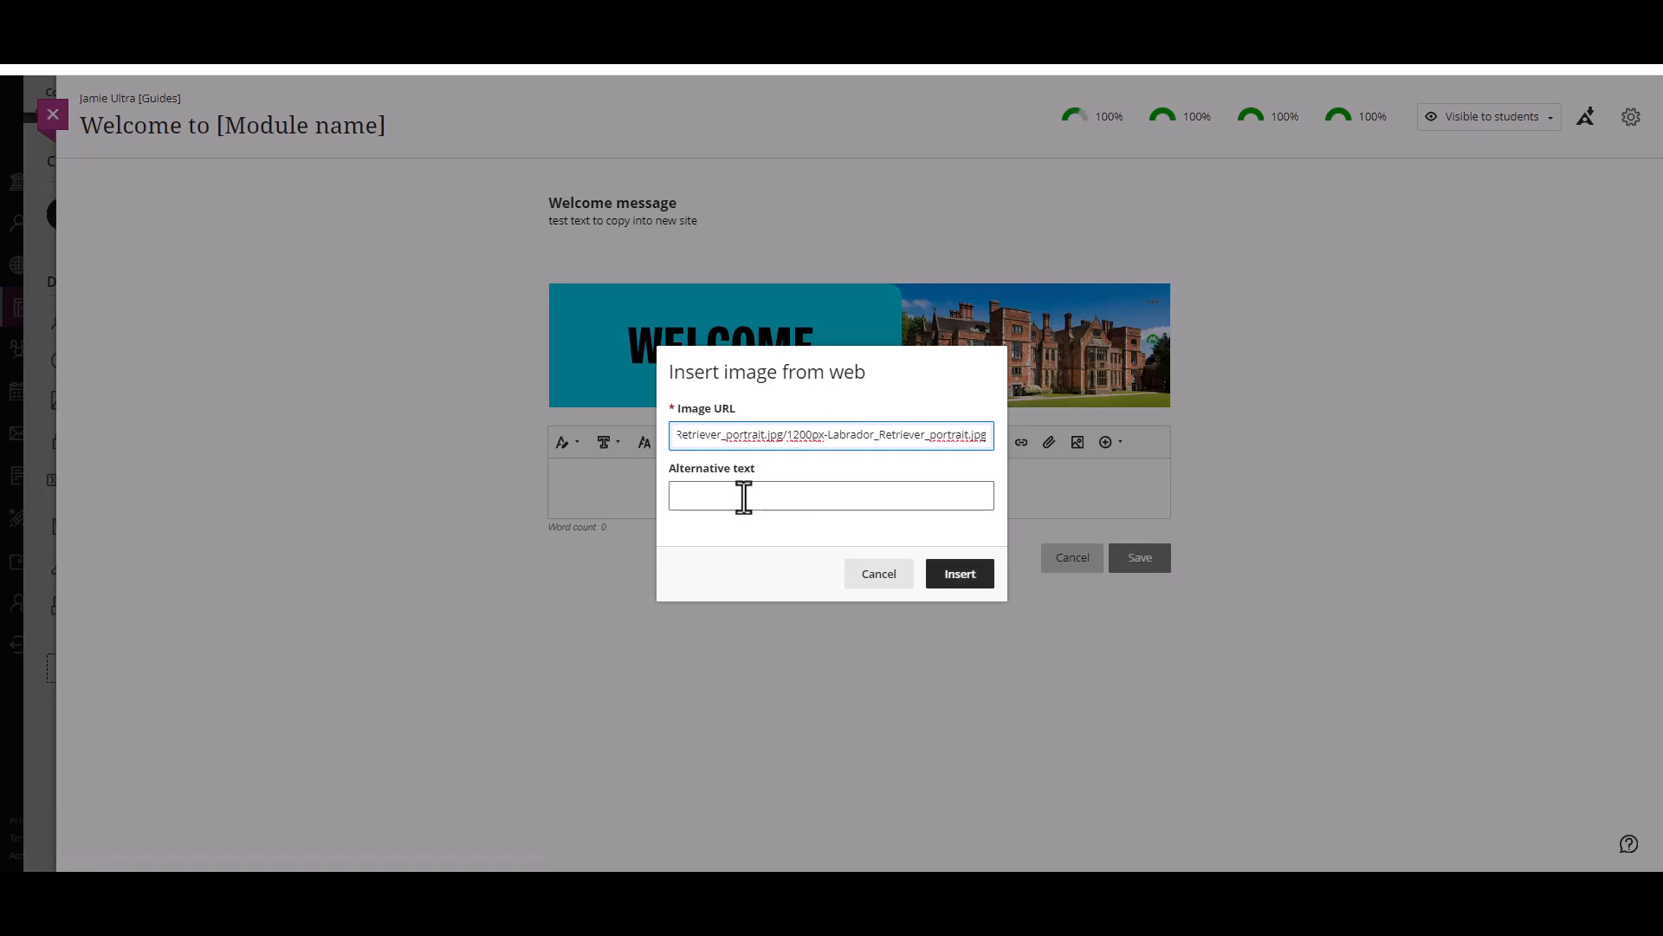
left_click(745, 498)
type("dog")
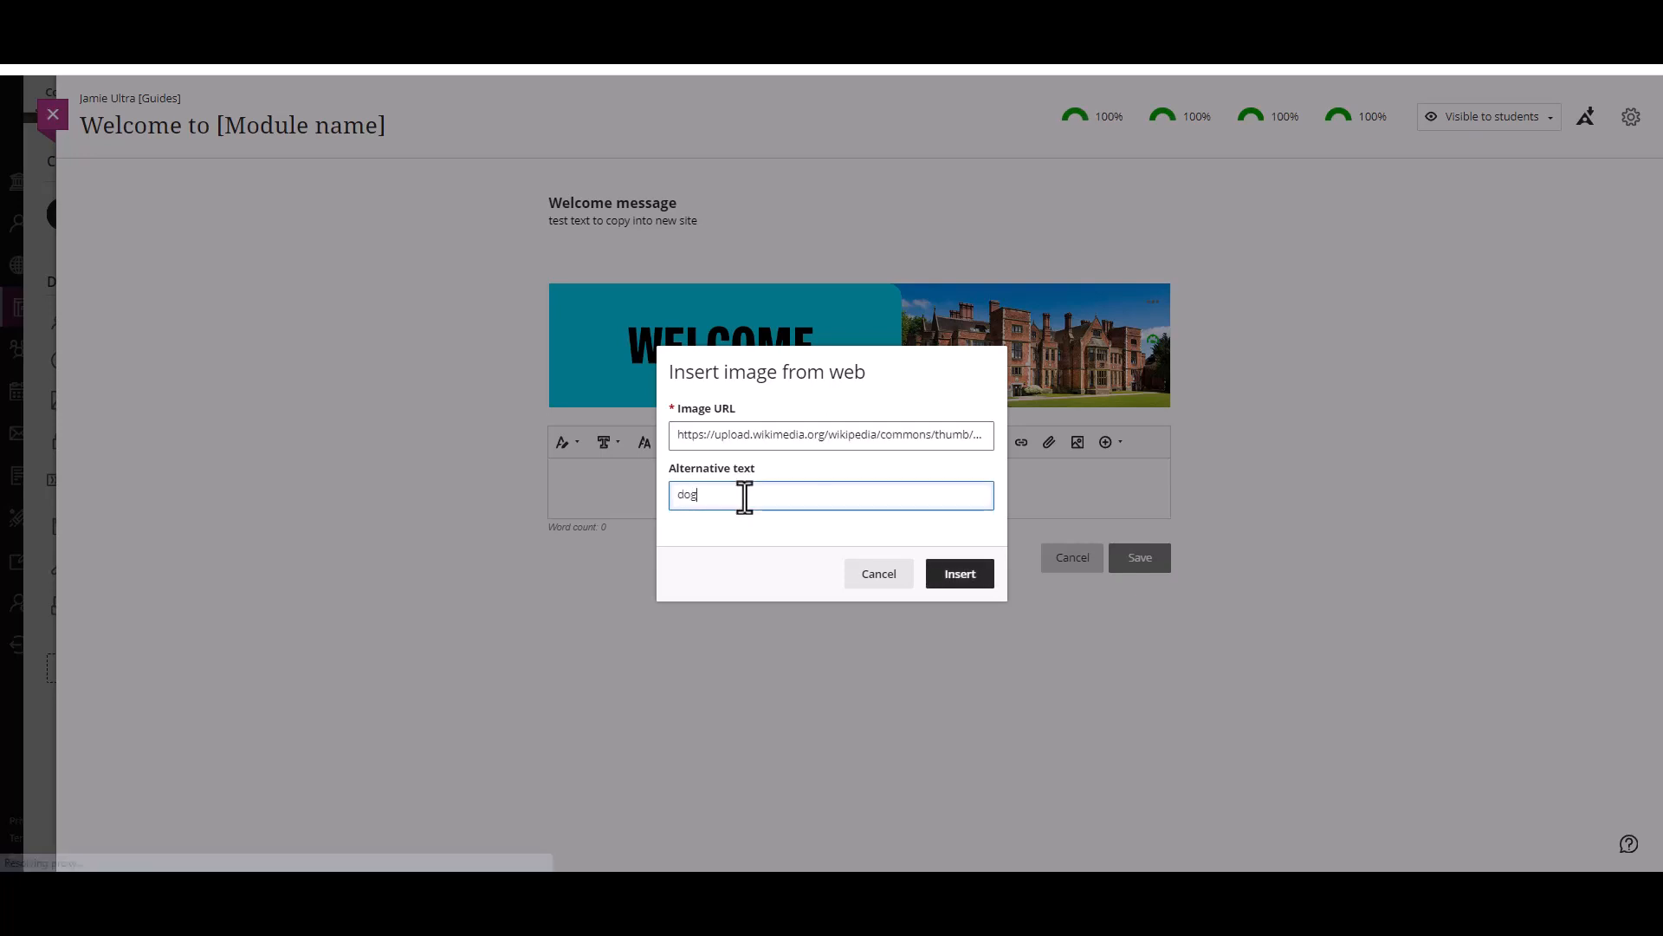
left_click(987, 582)
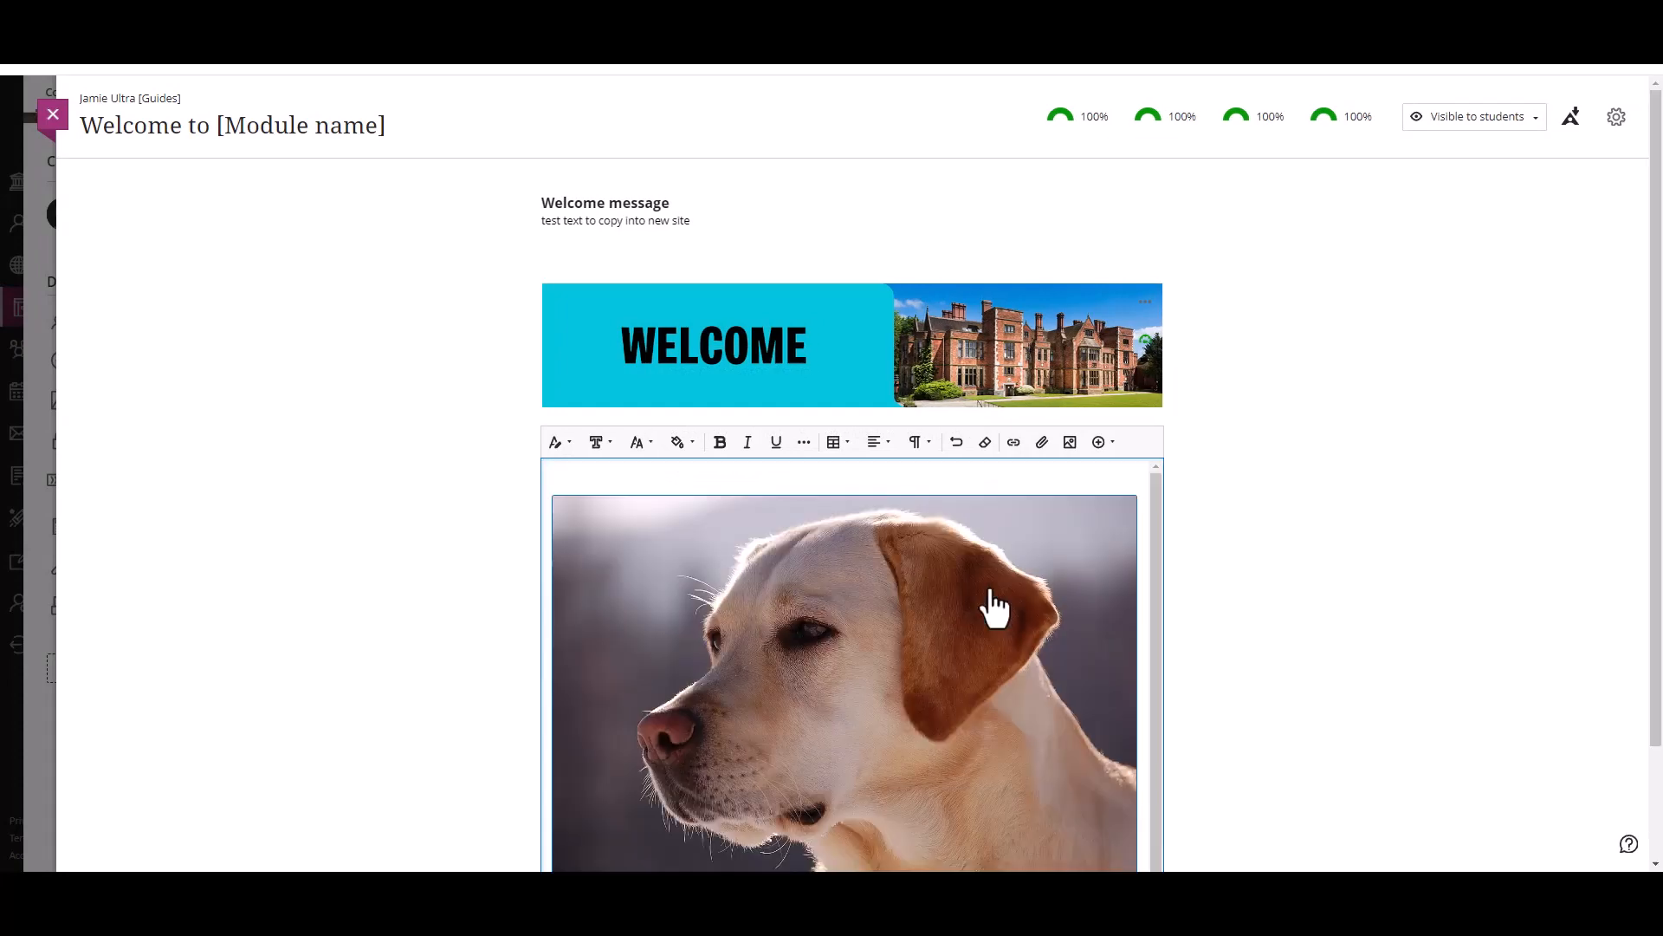
Step: Save the text block containing the dog image
scroll(1231, 595, "down", 2)
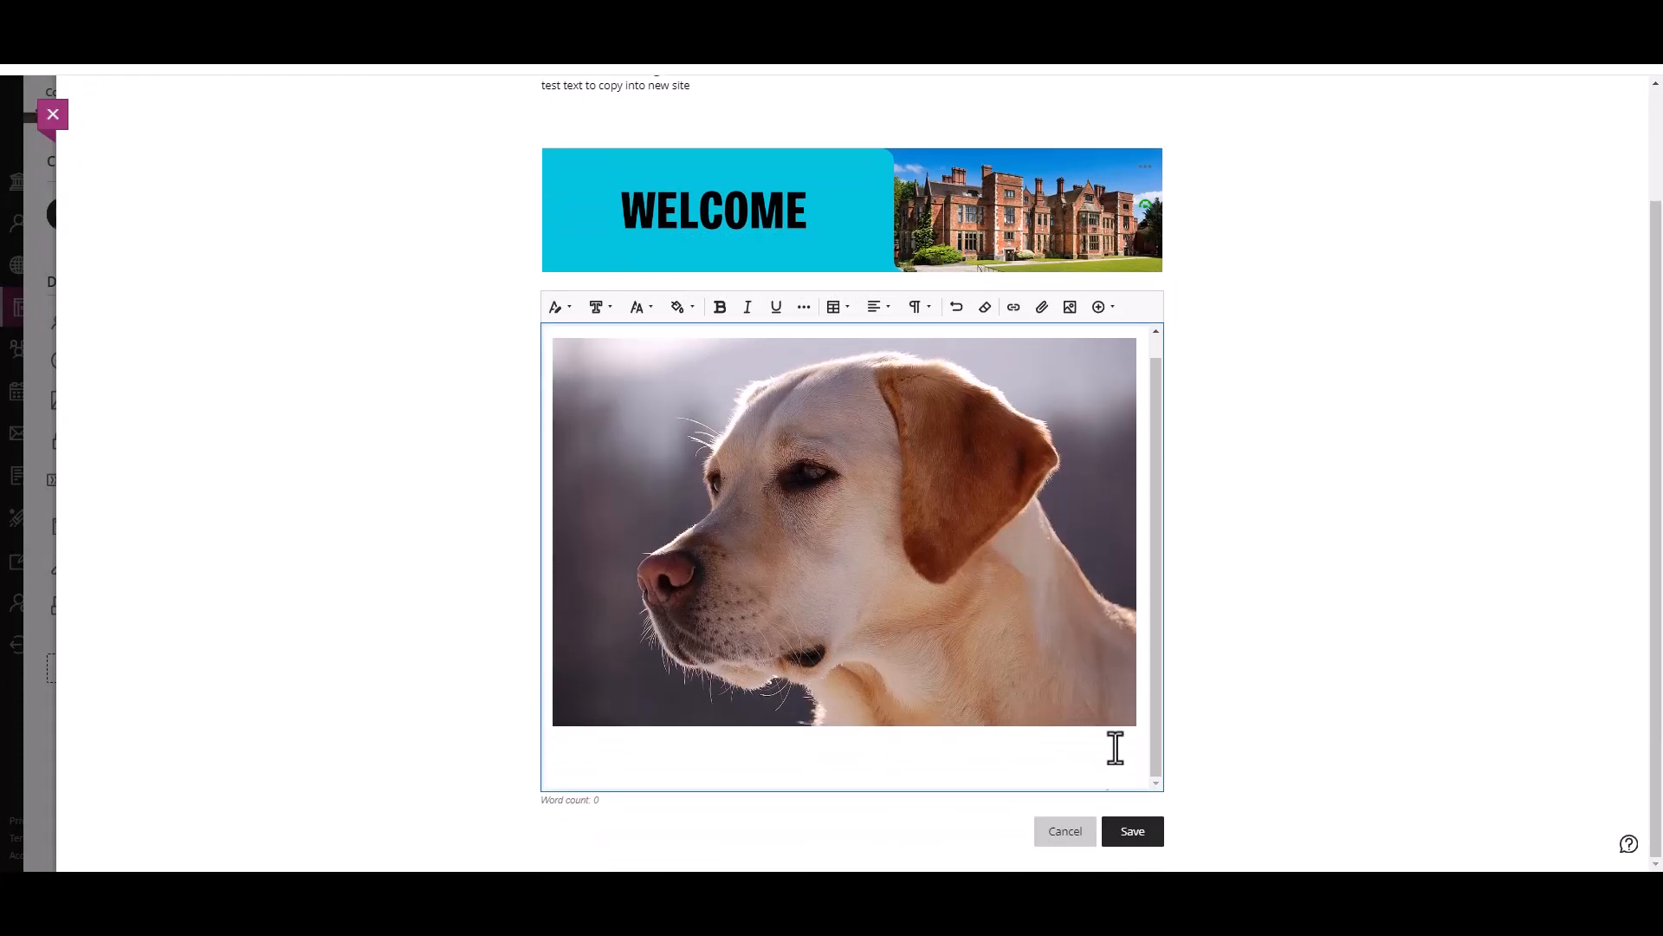
left_click(1135, 838)
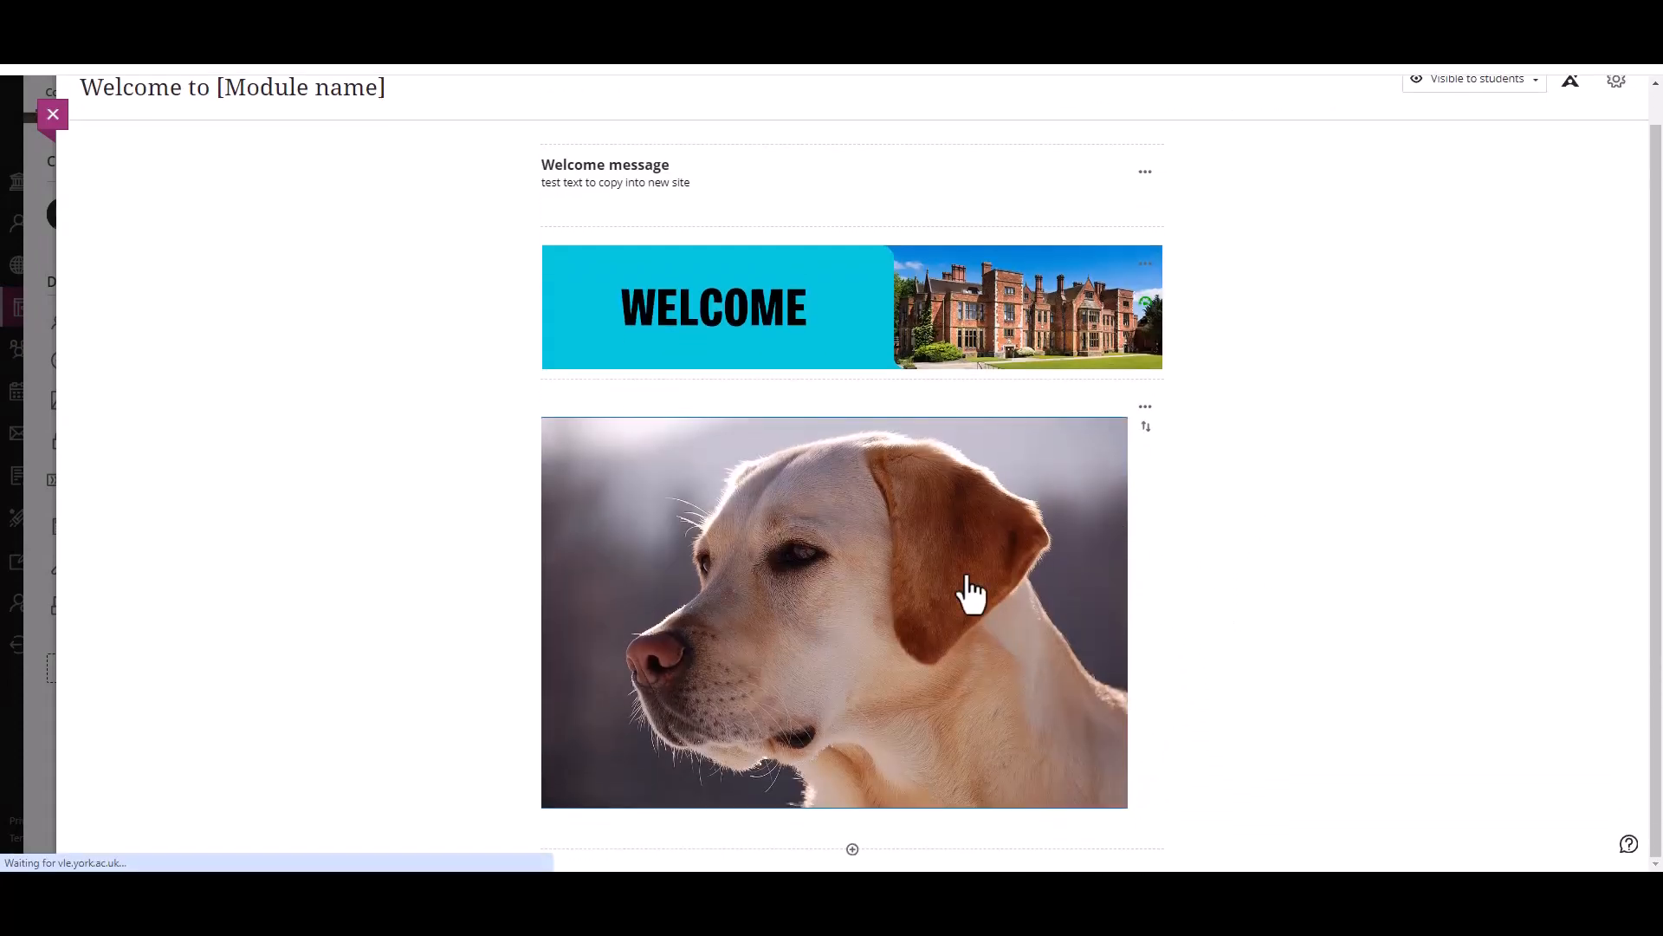
left_click(769, 566)
left_click(1390, 407)
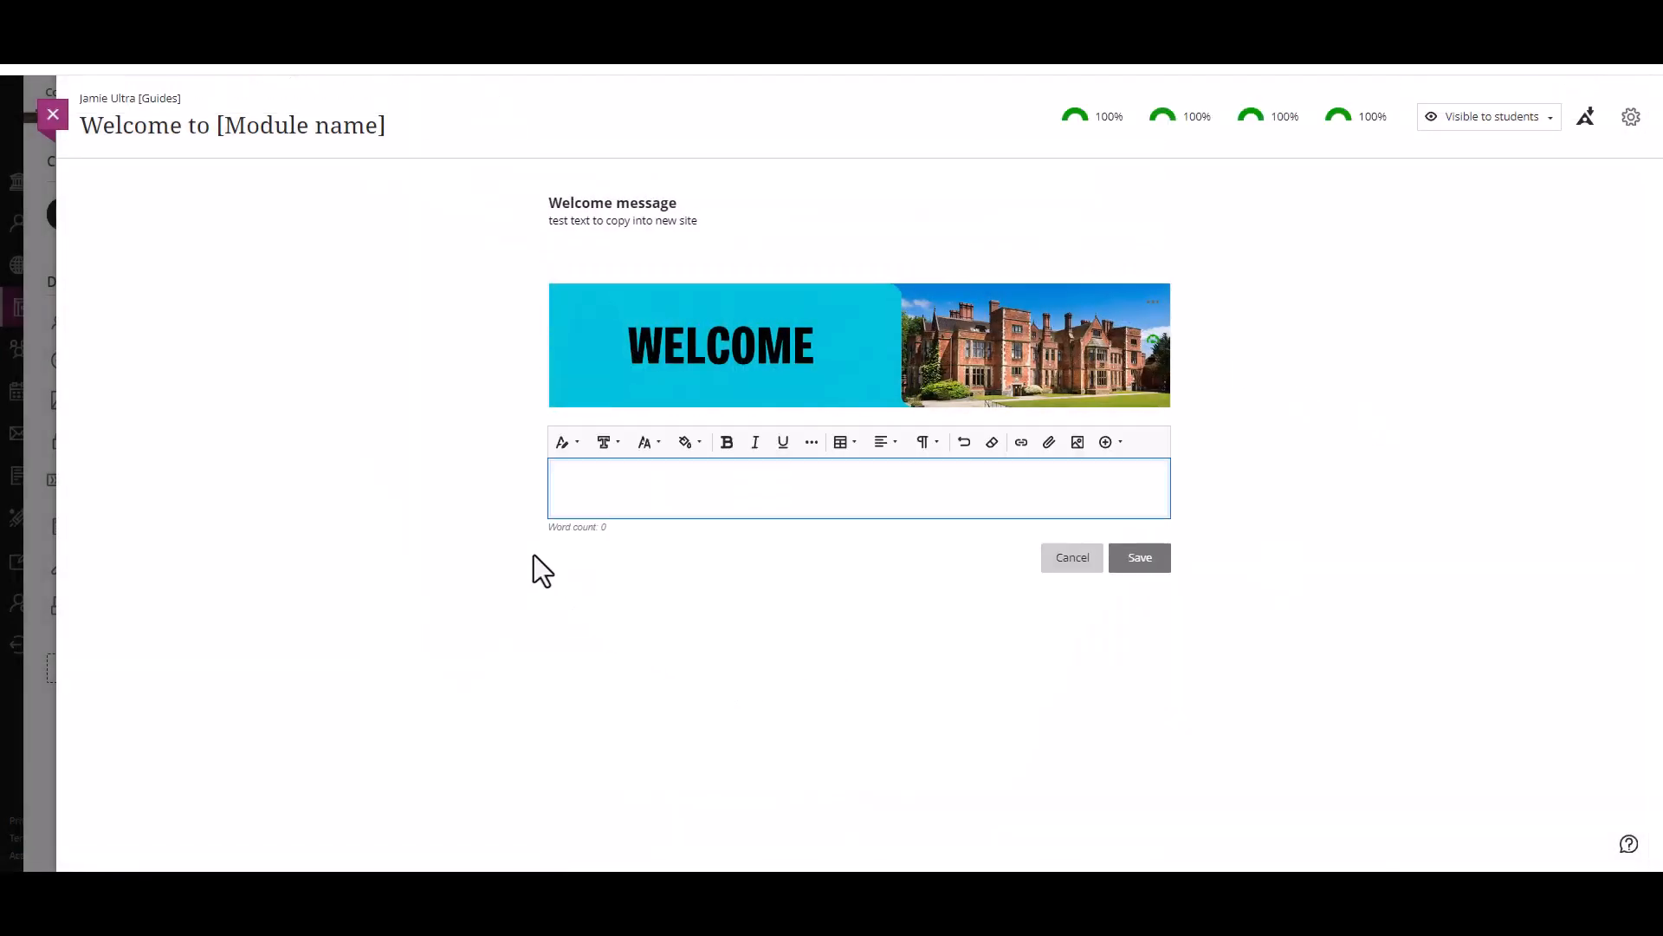
Step: Insert picture of me.PNG uncropped into the empty text block below the Welcome banner and mark it as decorative
left_click(1078, 444)
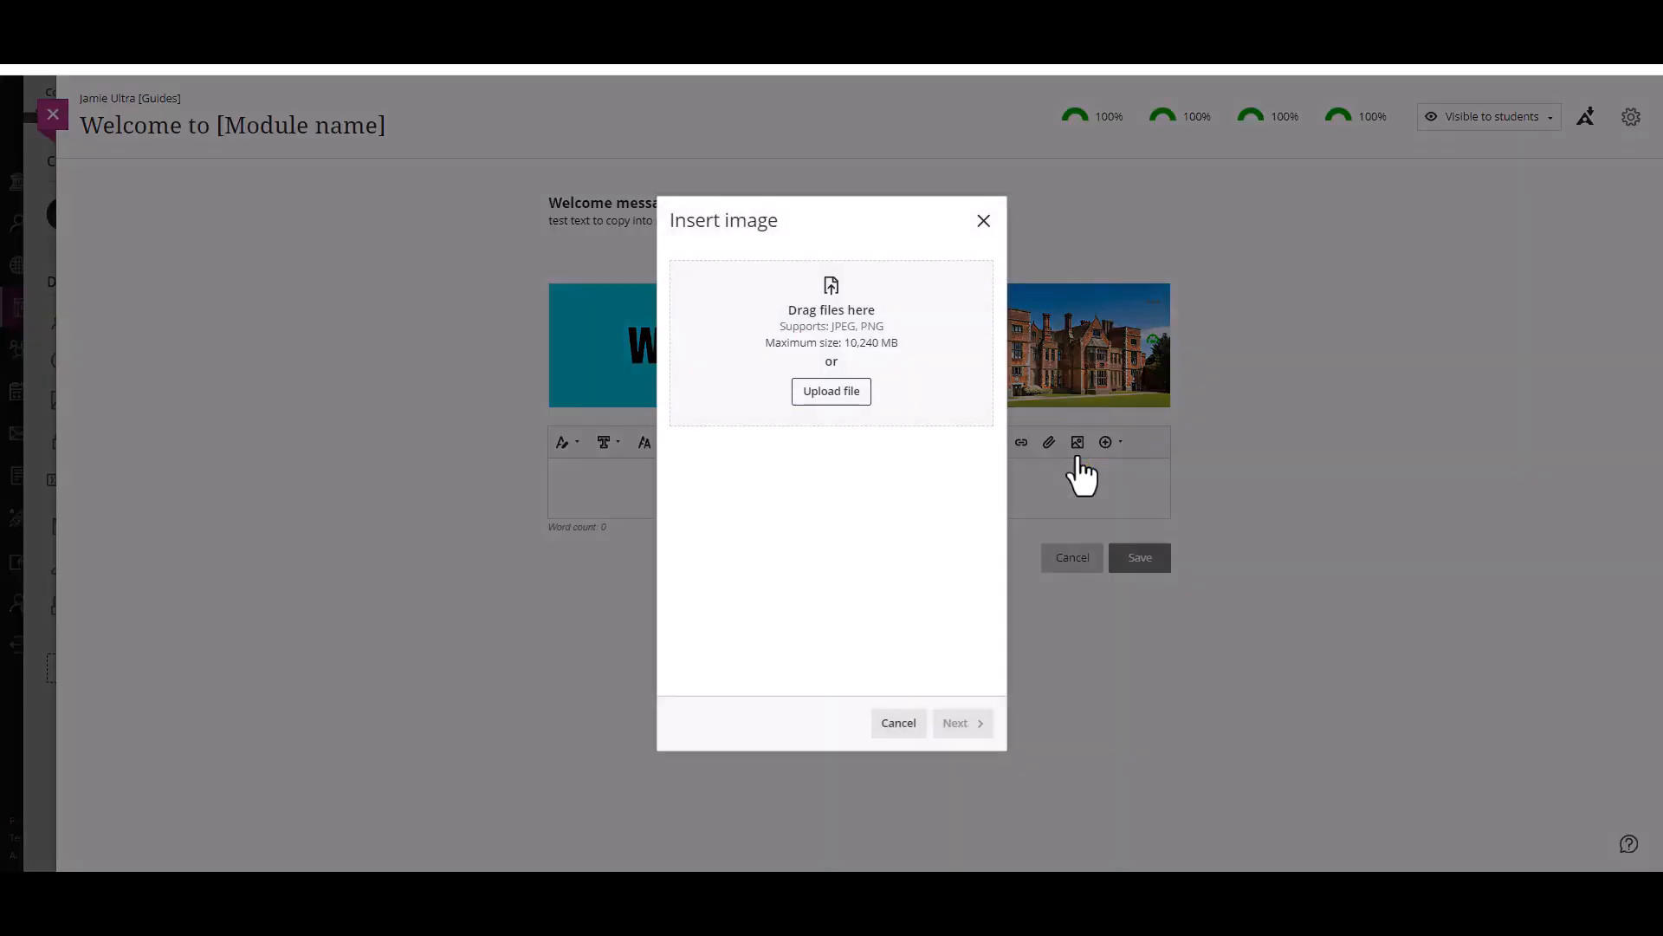
left_click(829, 392)
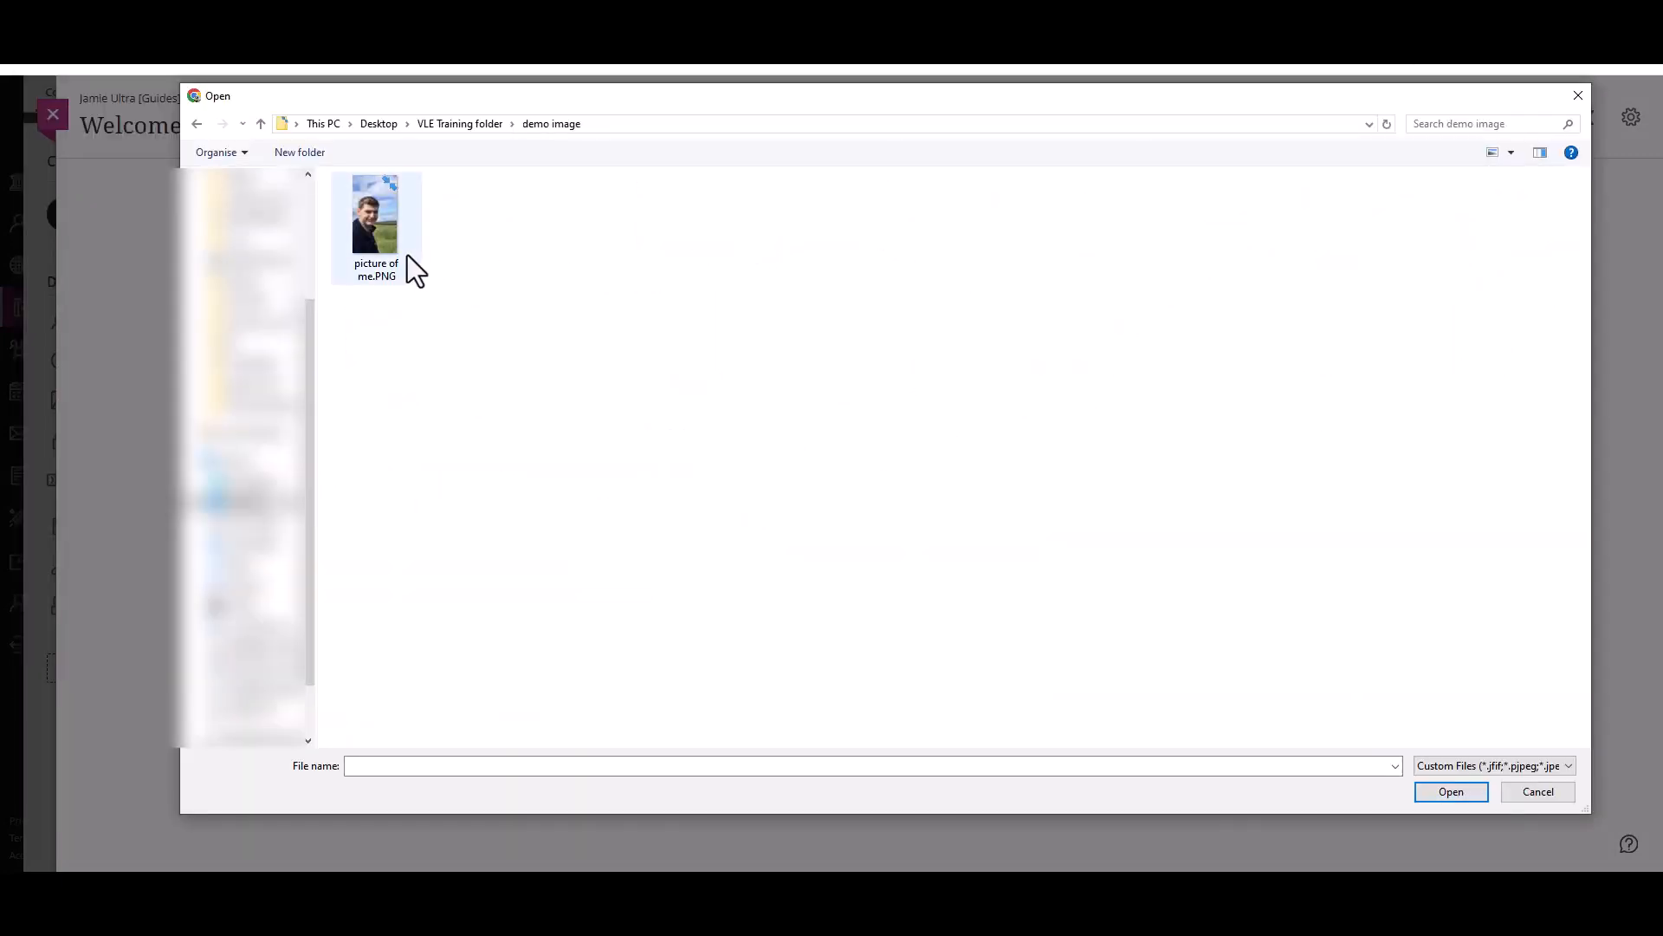
double_click(376, 225)
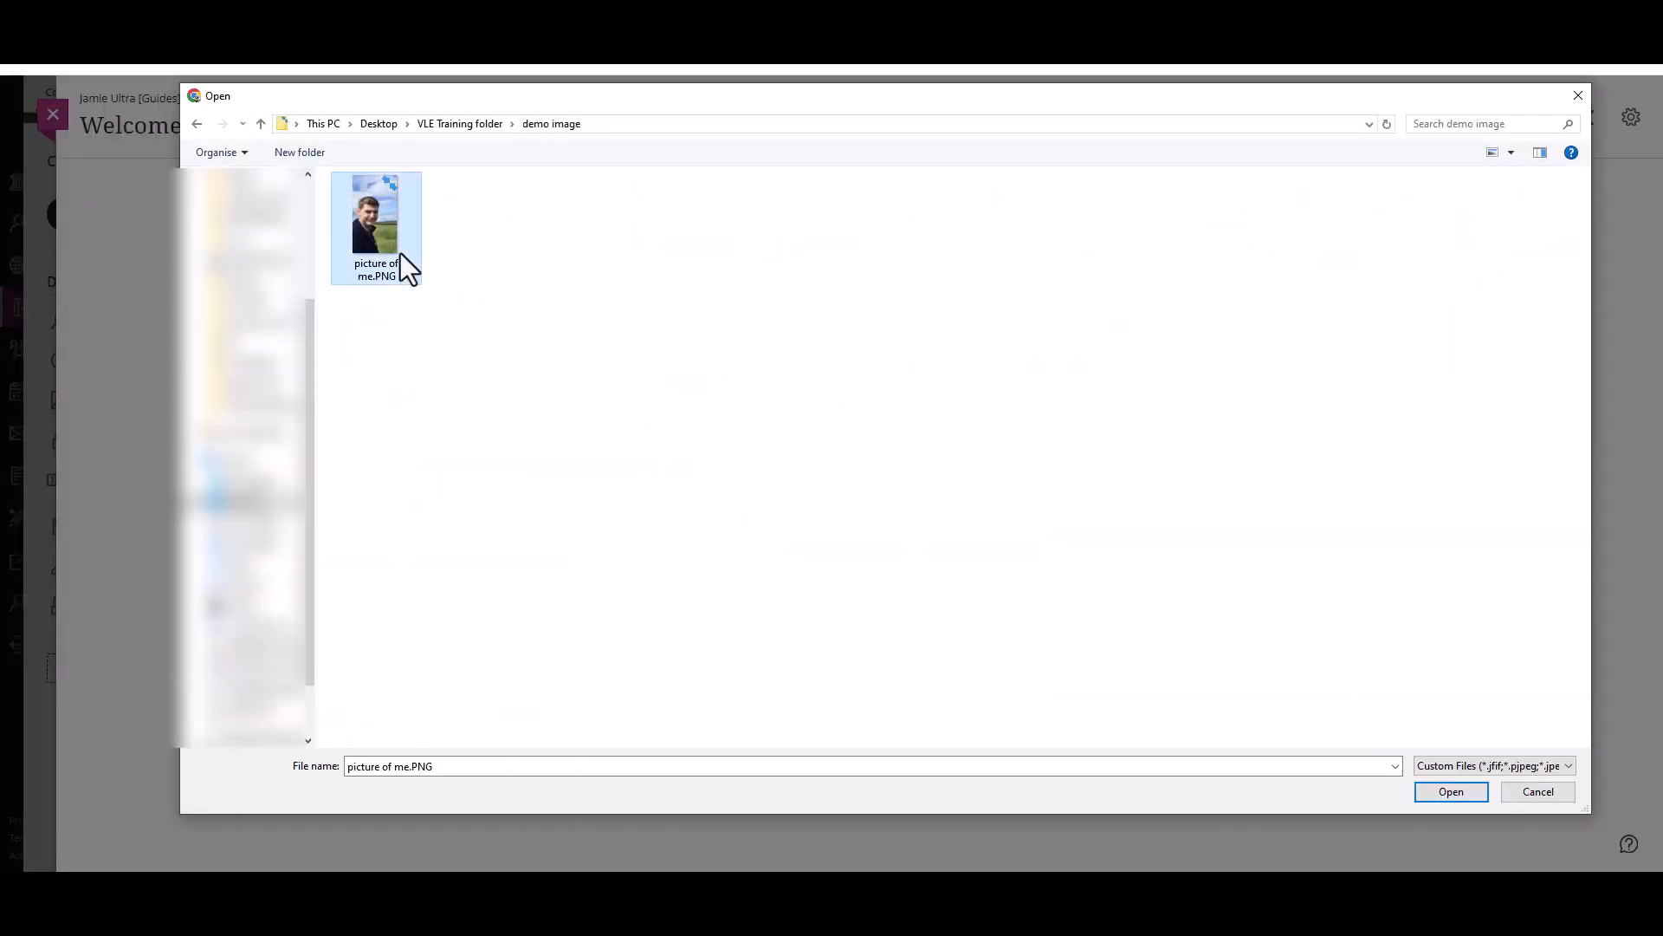
left_click(962, 724)
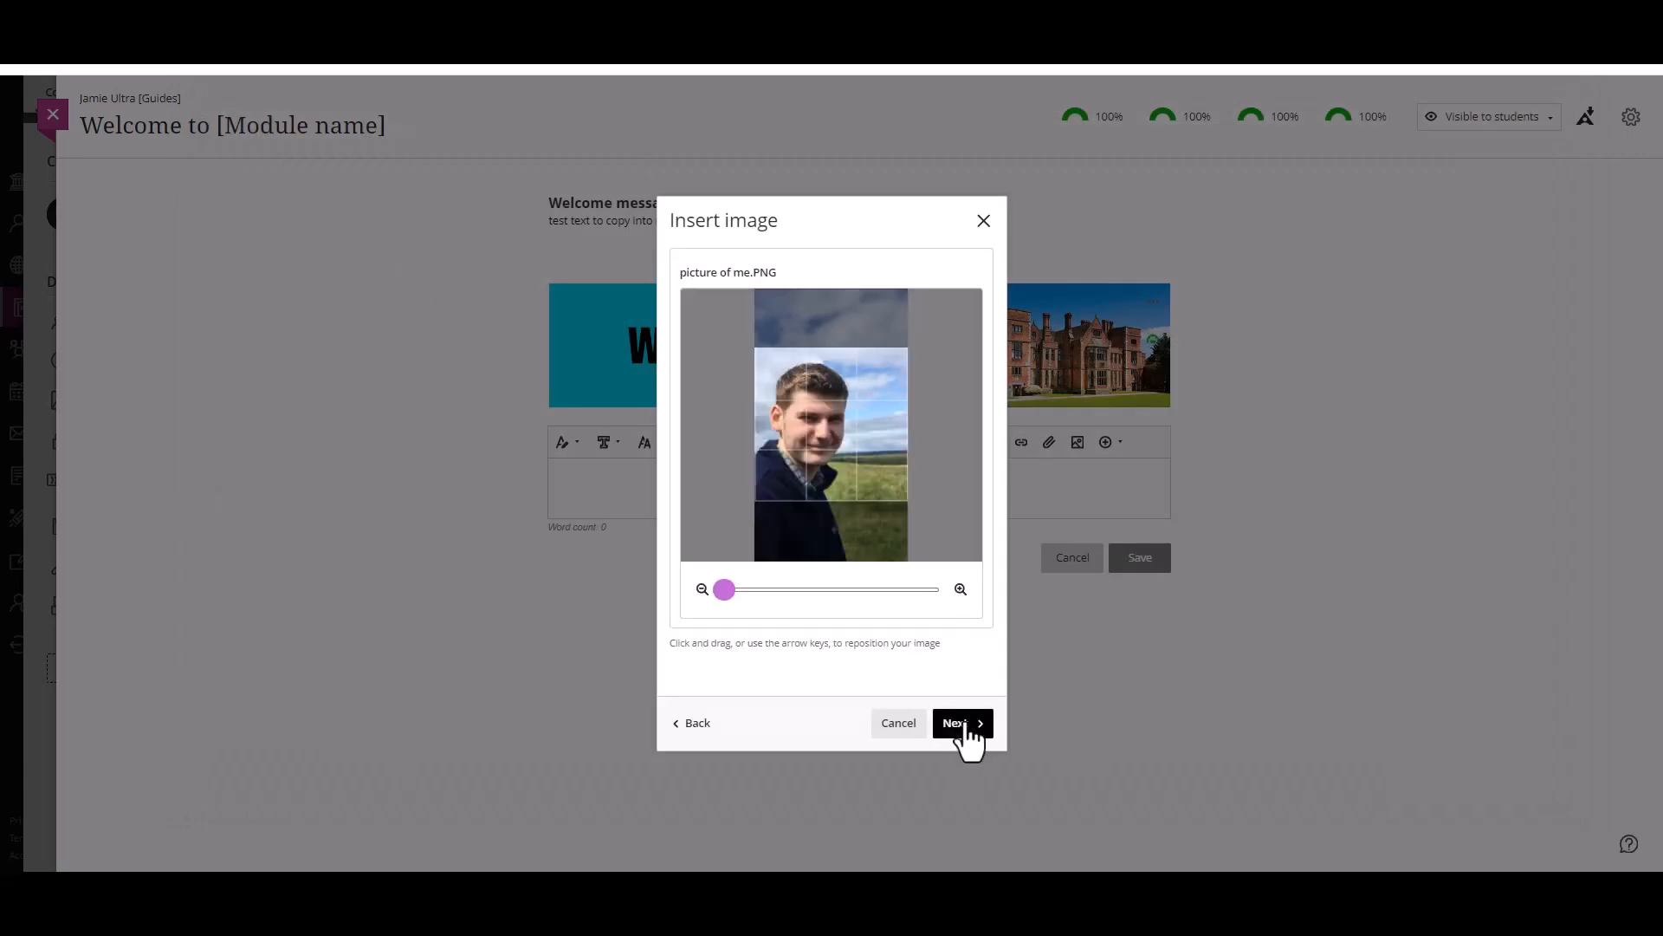
left_click(967, 726)
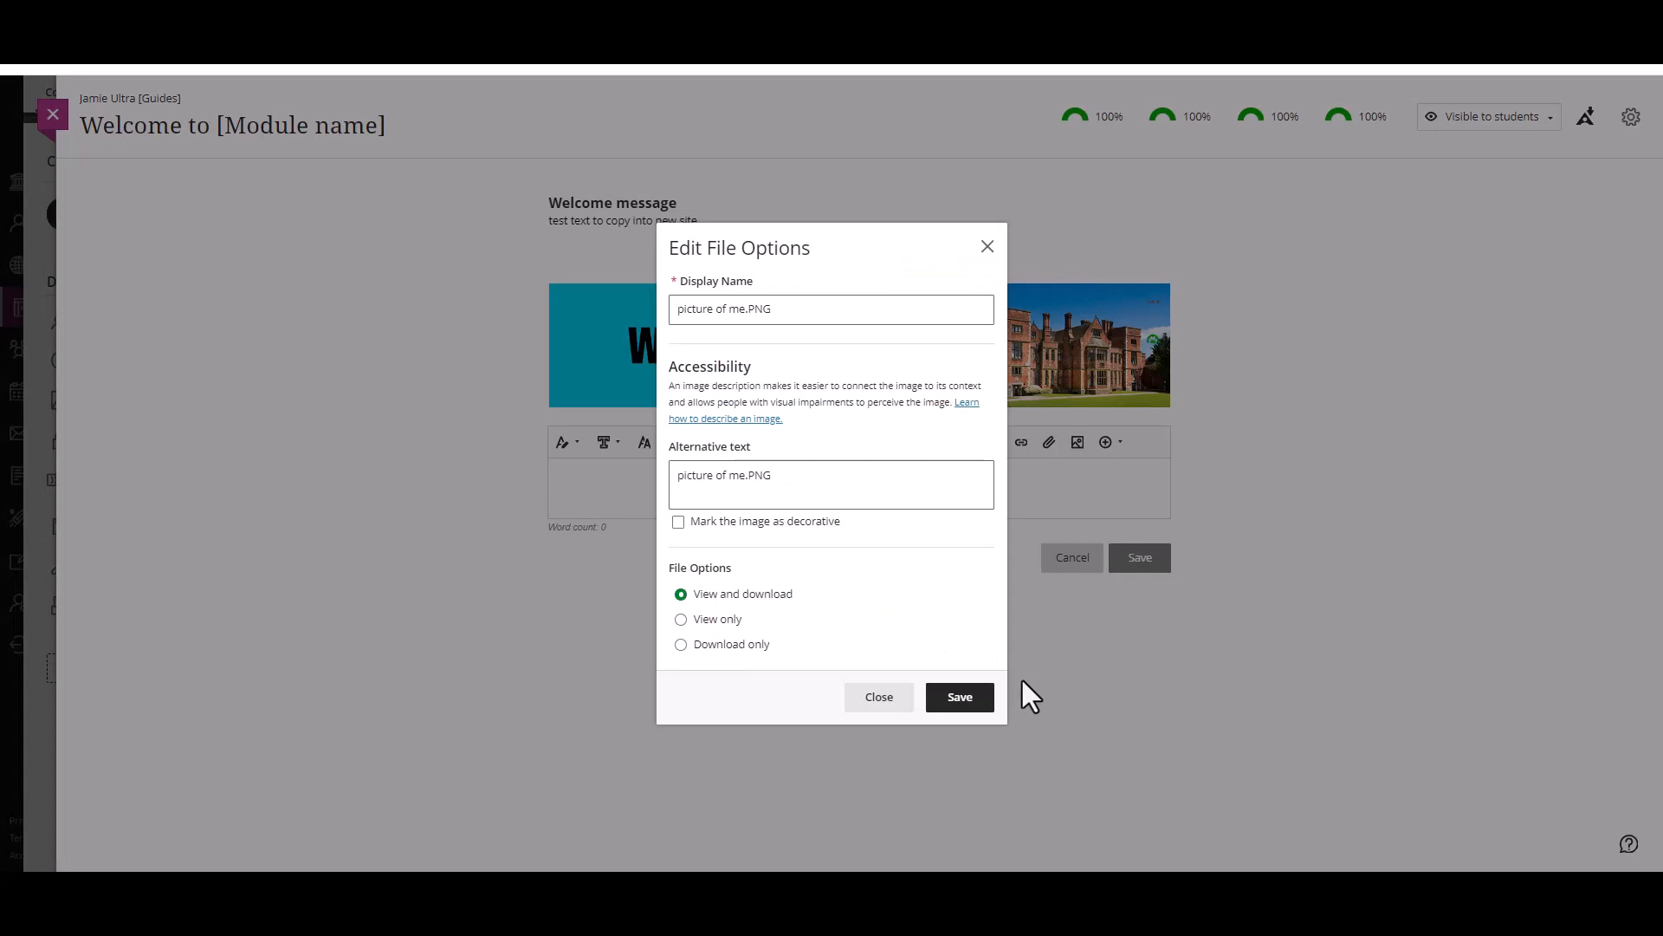
left_click(754, 523)
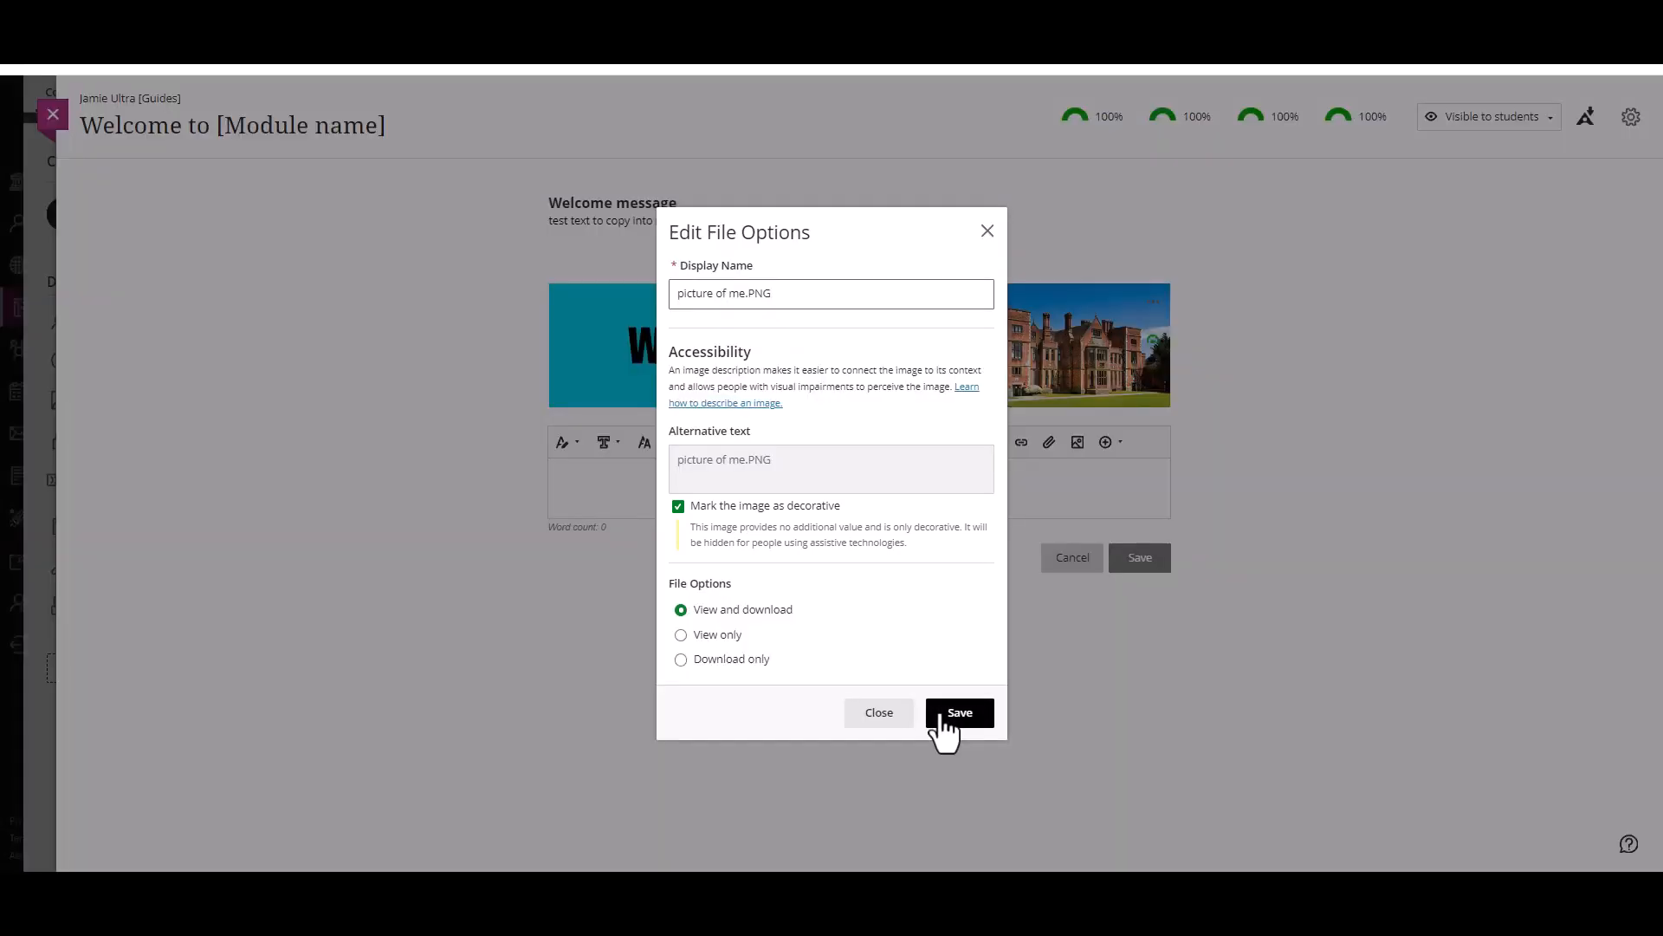
left_click(942, 719)
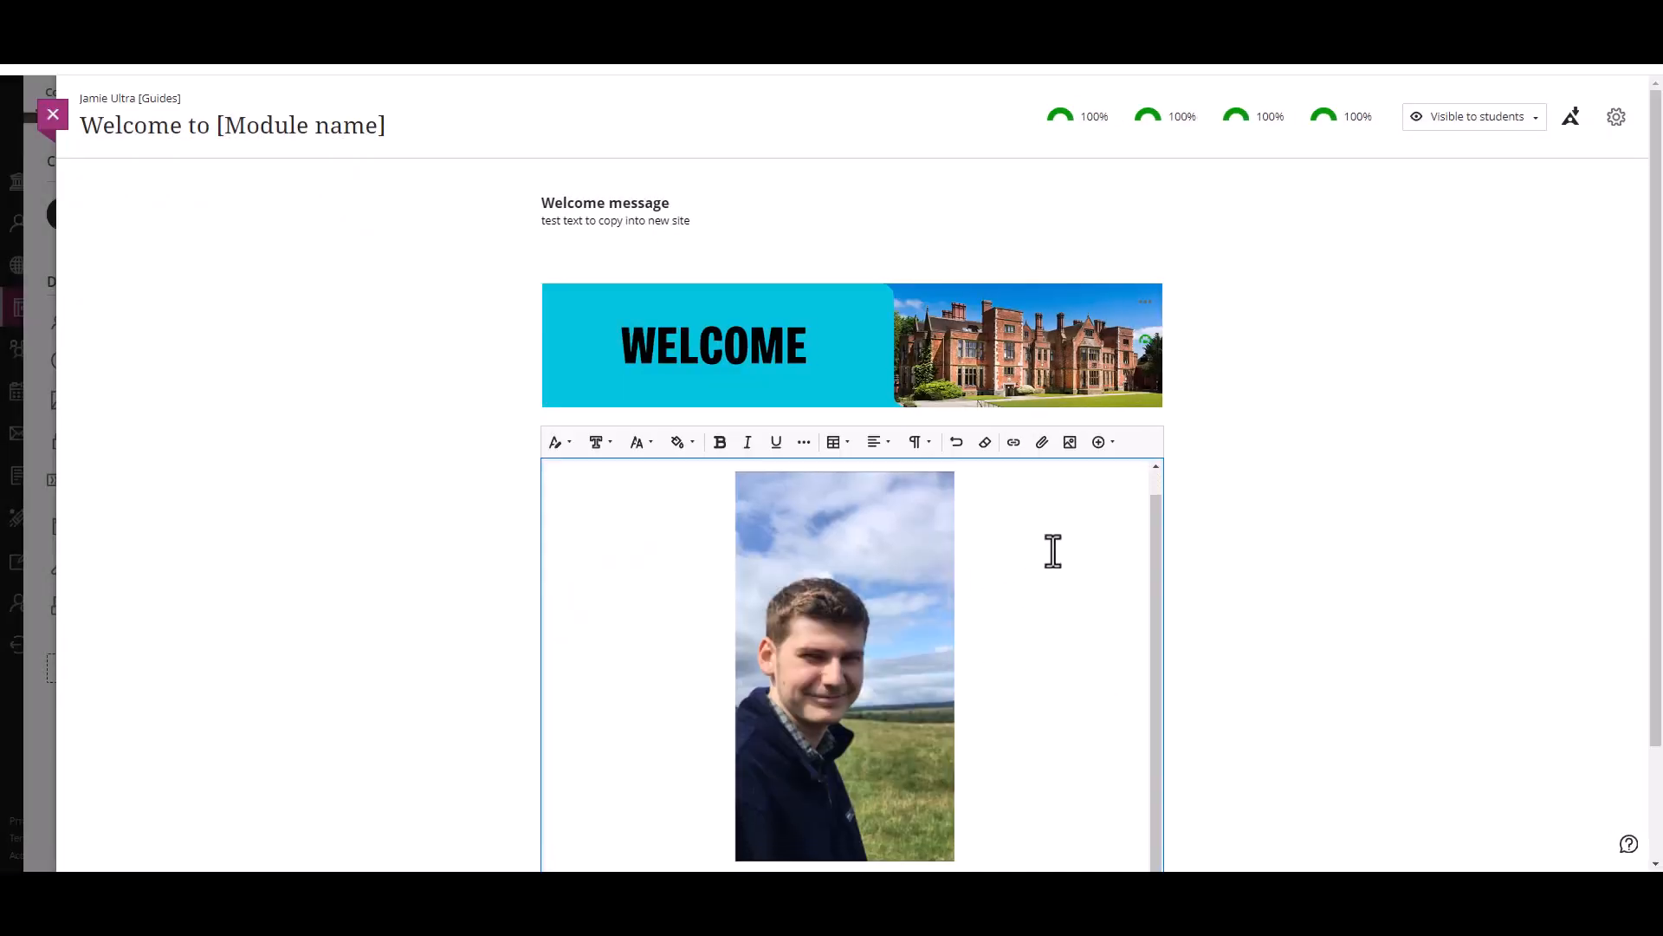
Step: Shrink the inserted picture below the Welcome banner to about three quarters of its size
scroll(953, 589, "down", 1)
left_click(876, 620)
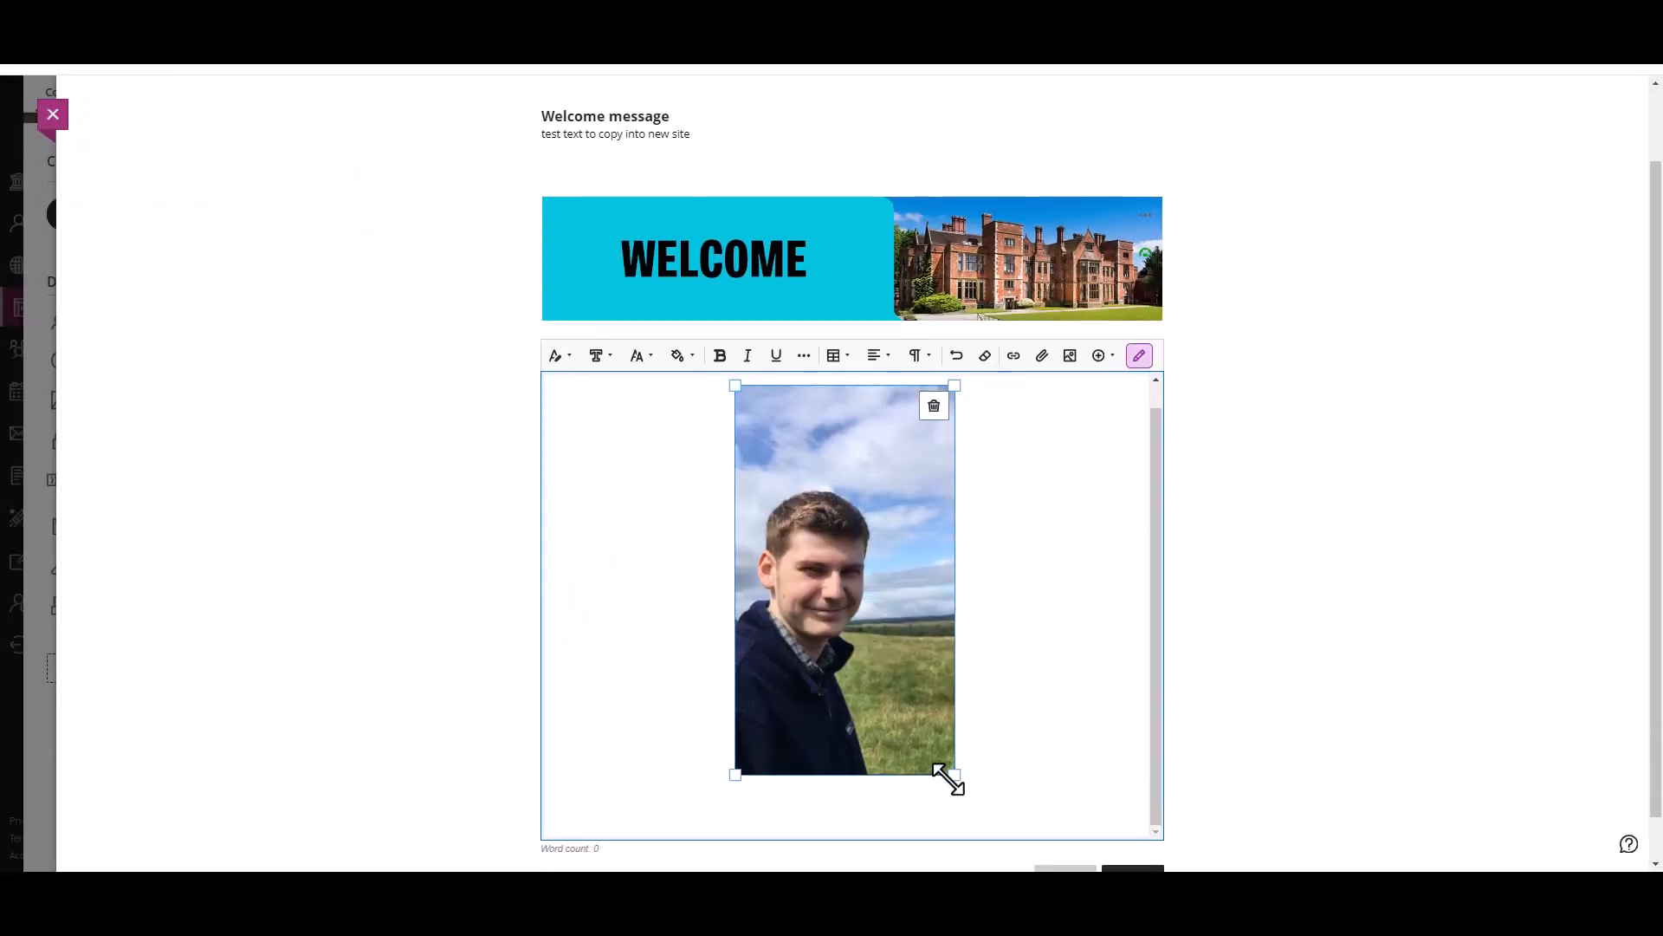
left_click_drag(953, 775, 892, 691)
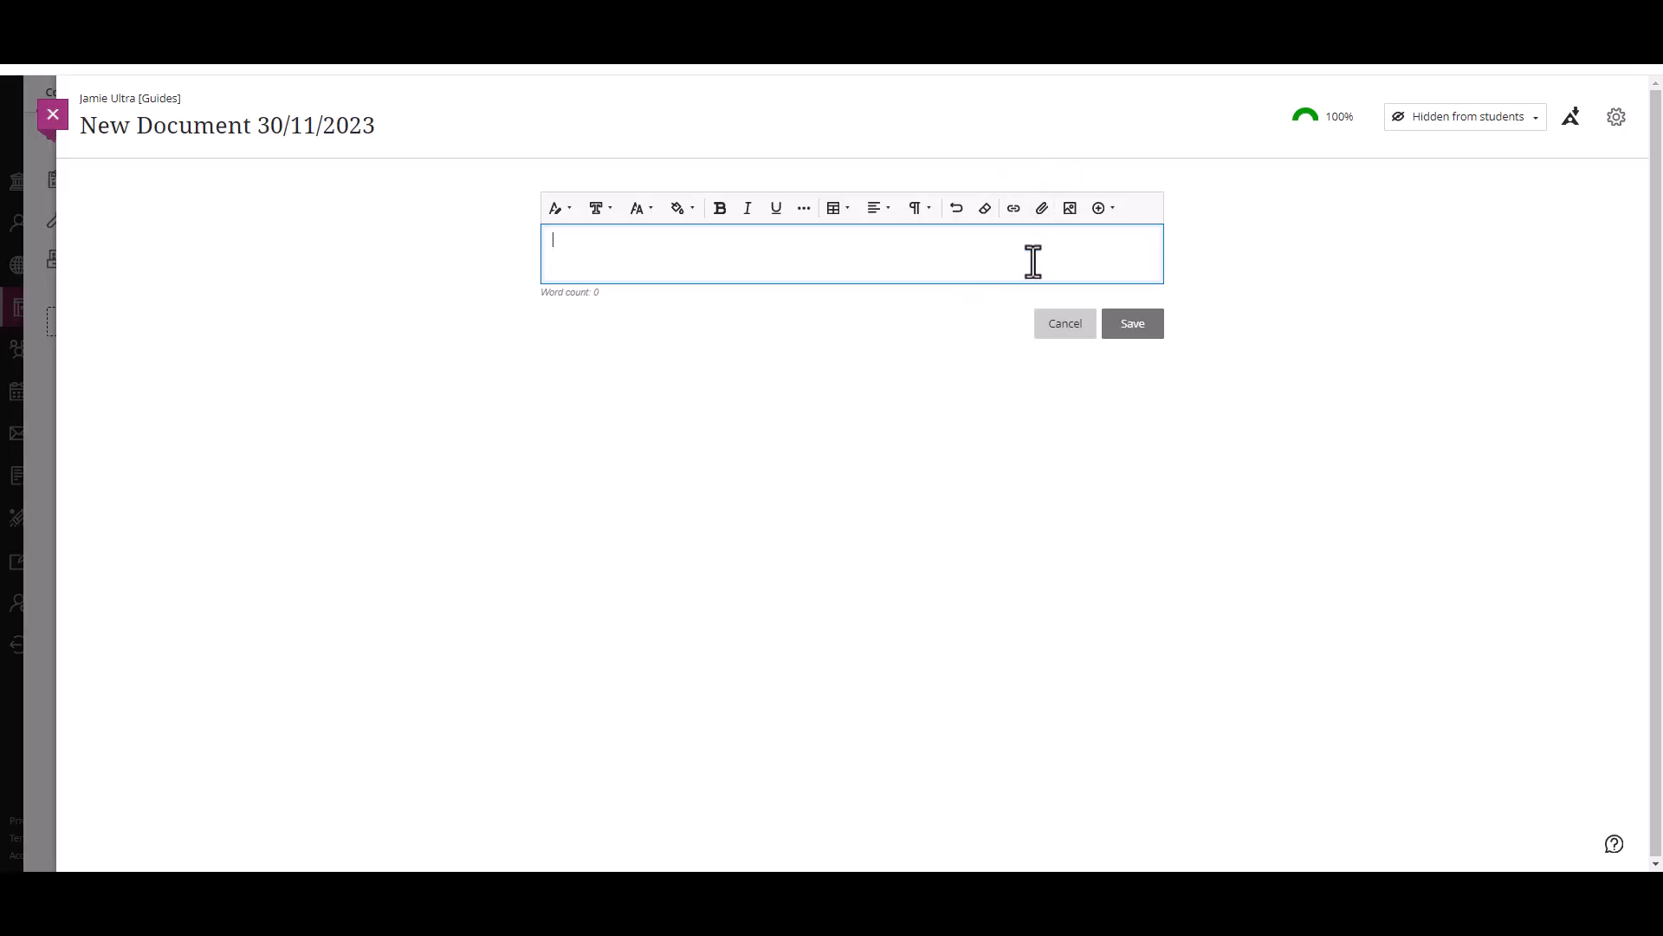
Step: Attach test presentation.pptx to the empty text block in New Document 30/11/2023 with the View and download option, and save the block
left_click(1043, 209)
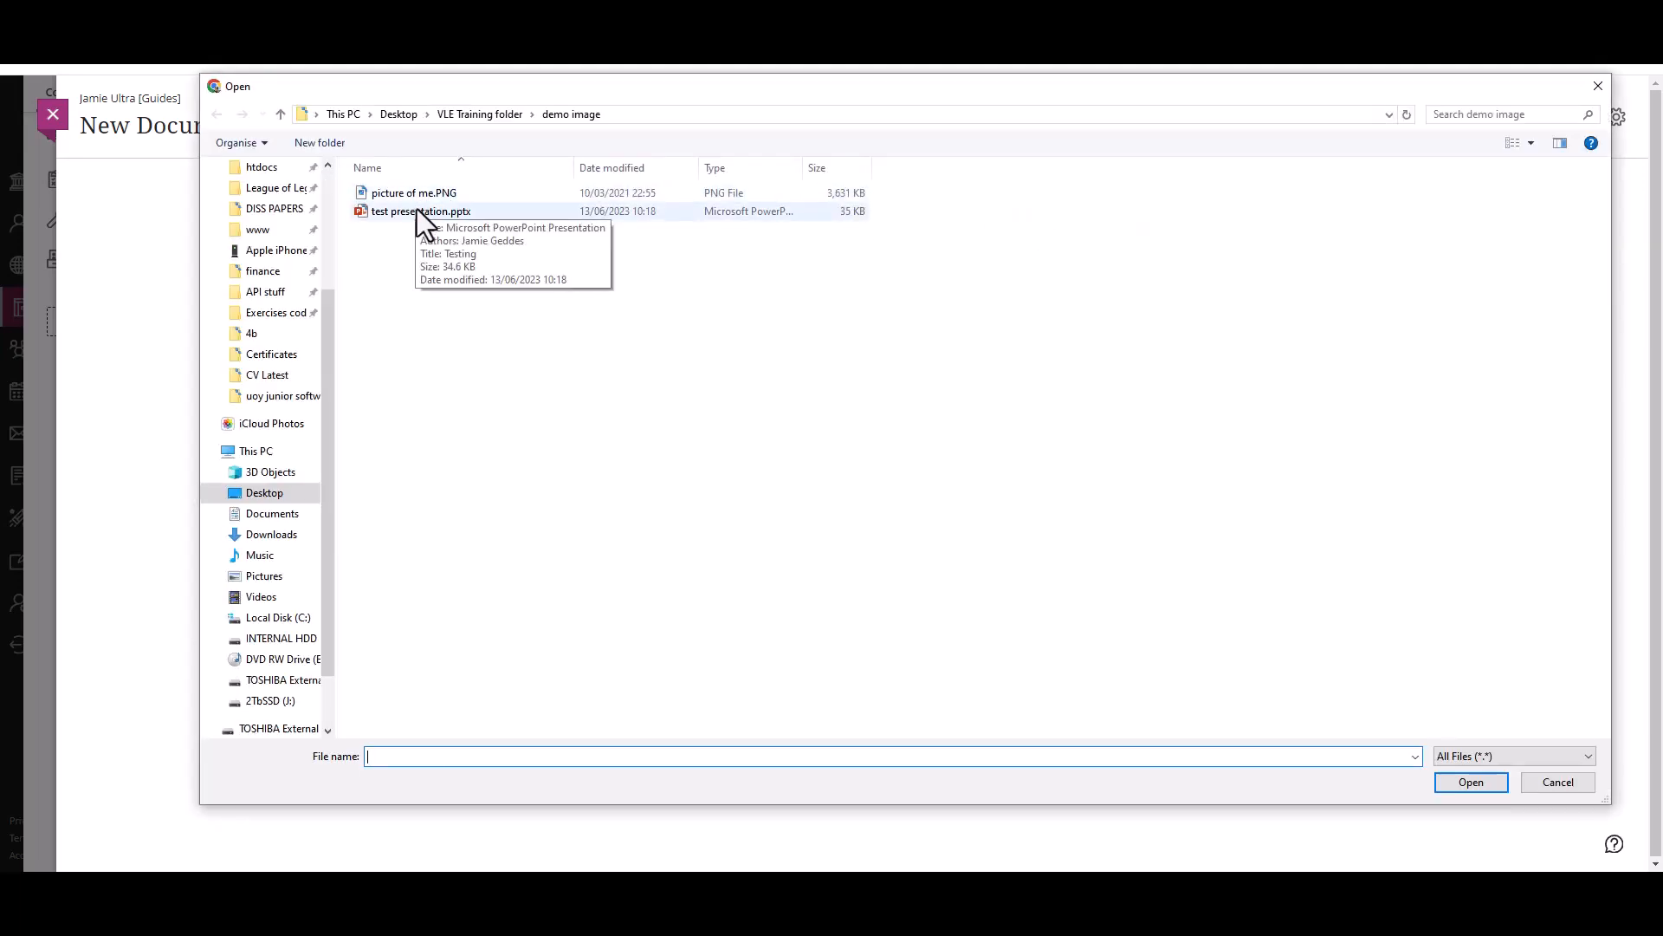
double_click(420, 213)
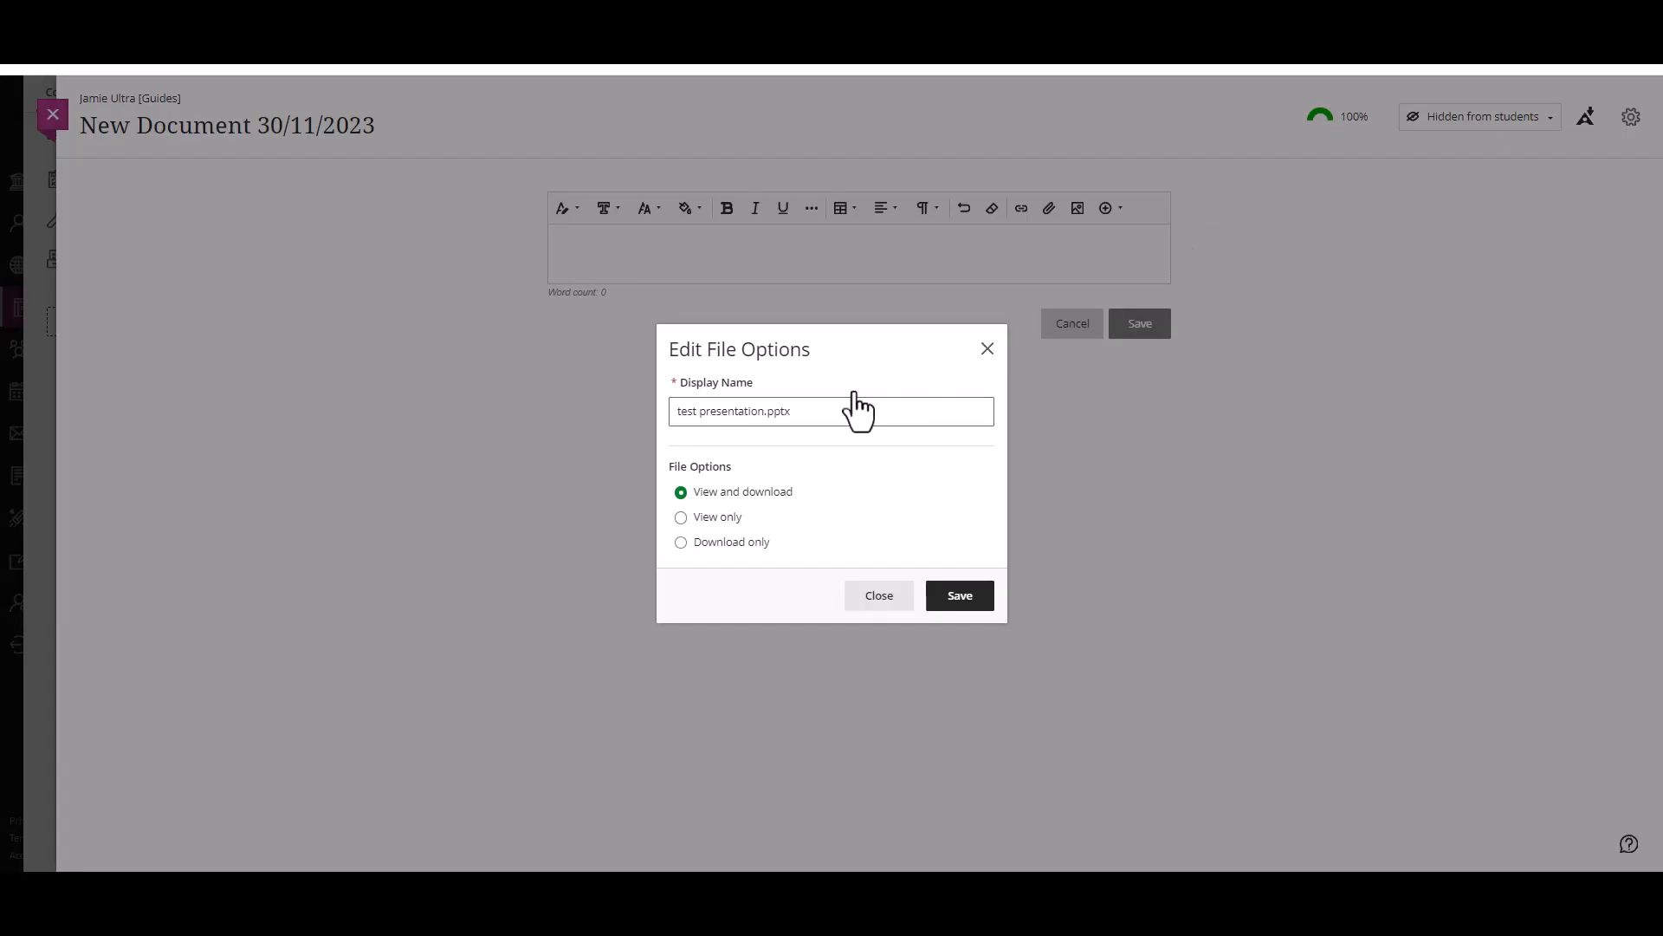
left_click(779, 411)
key("ctrl+a")
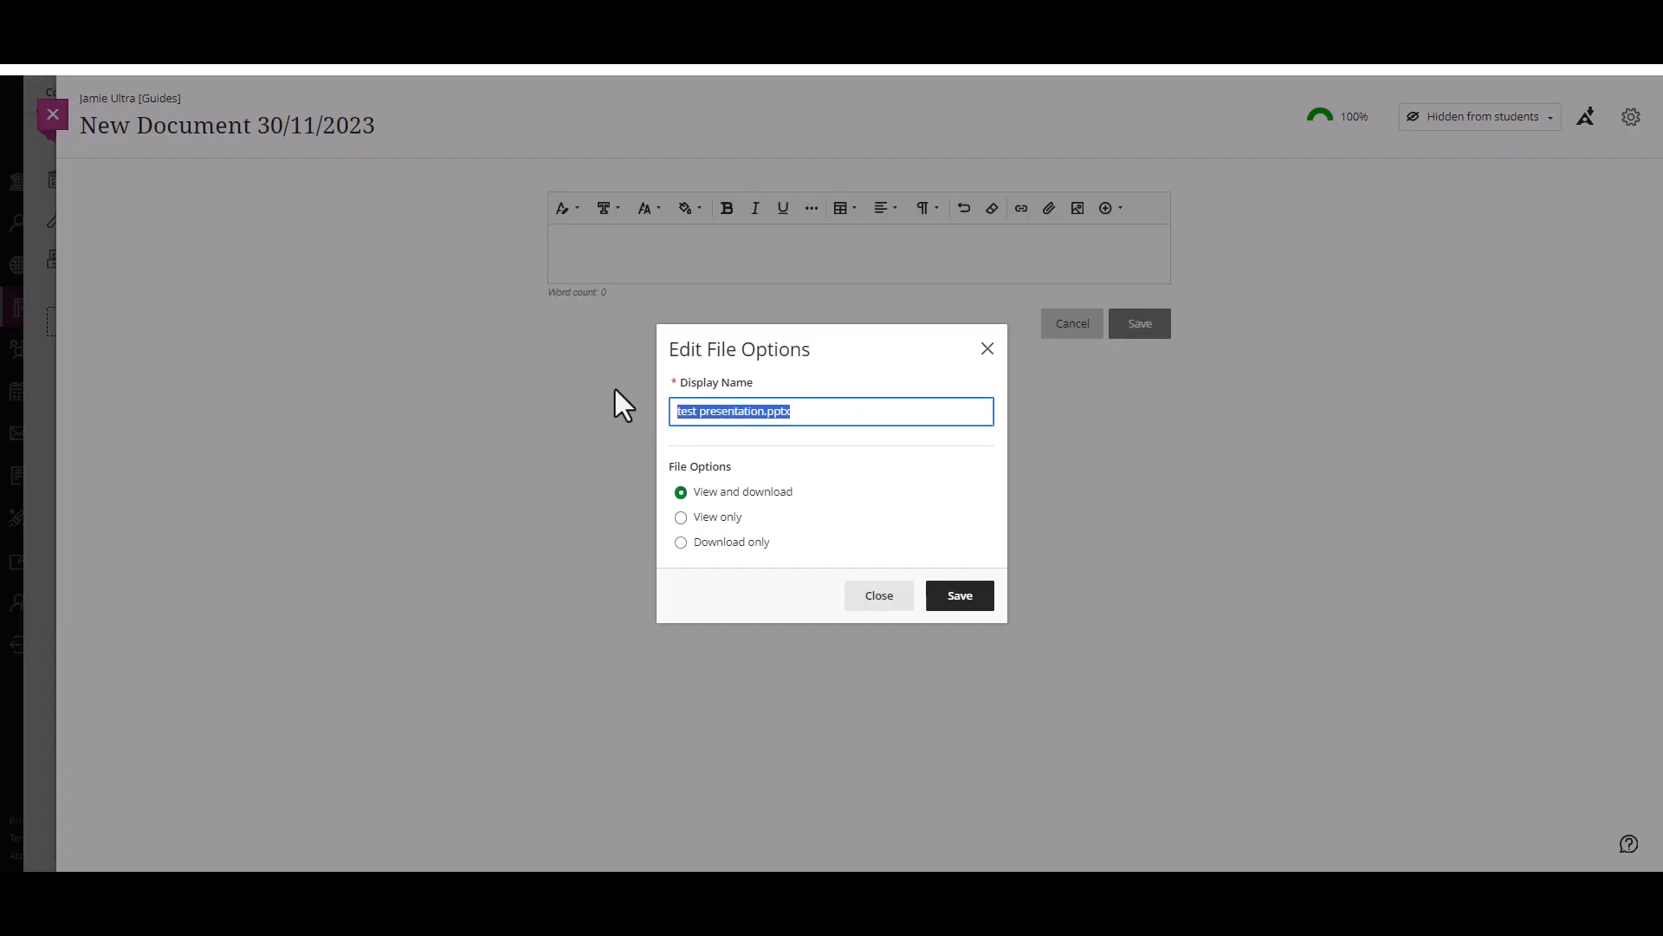
left_click(726, 541)
left_click(714, 492)
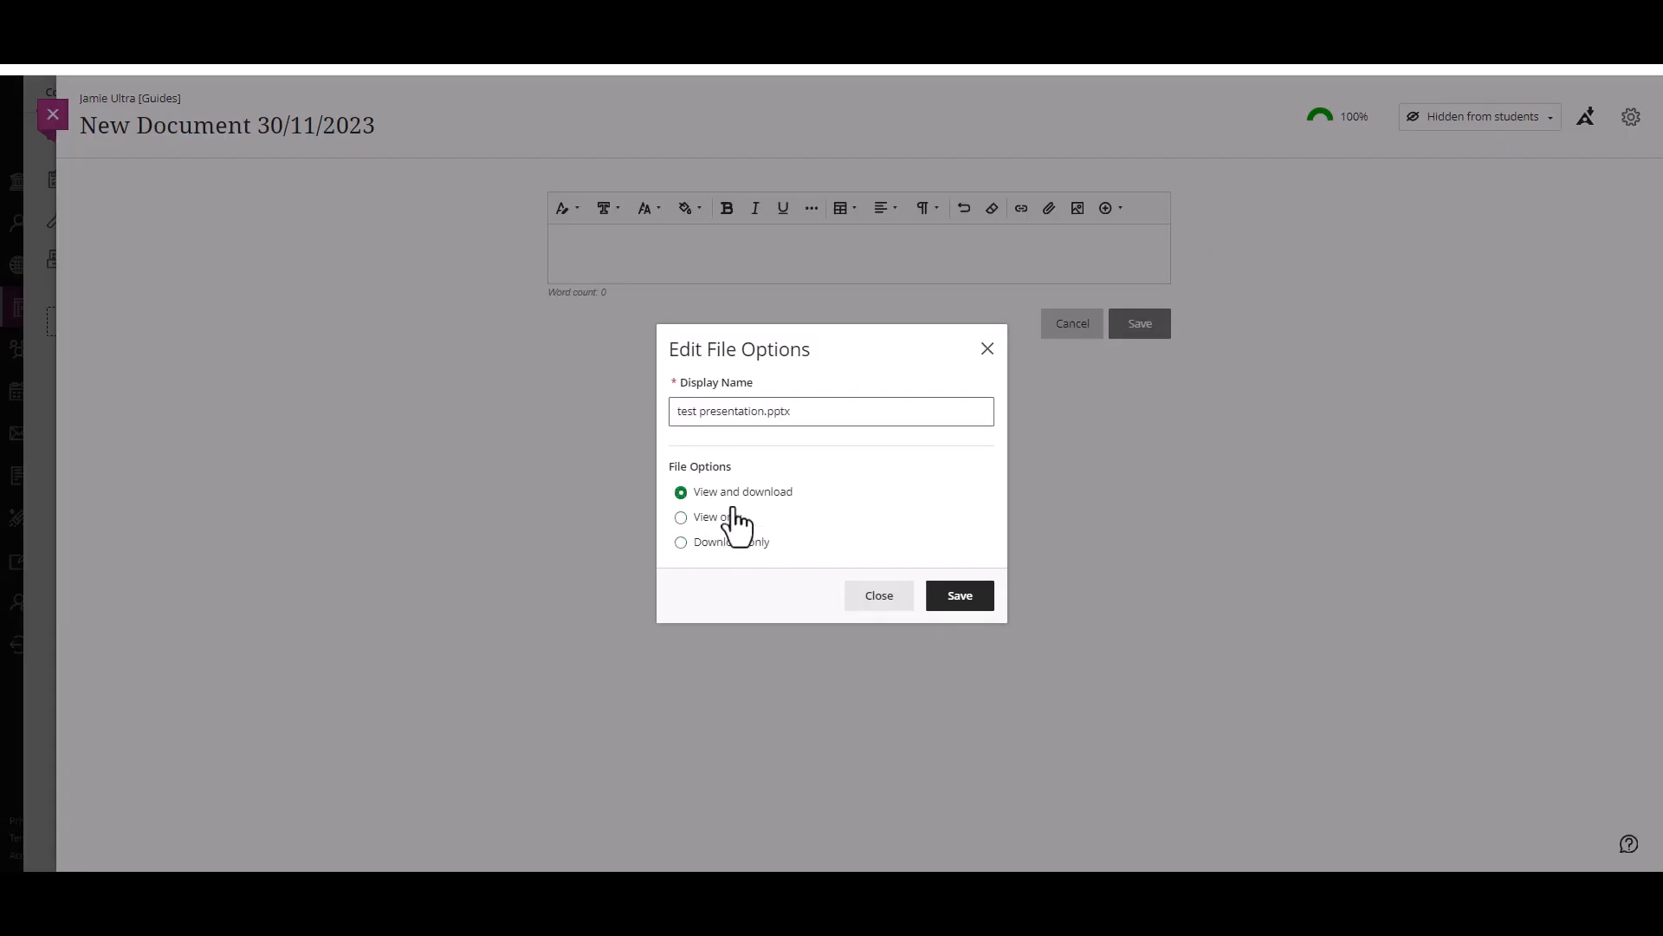
left_click(960, 598)
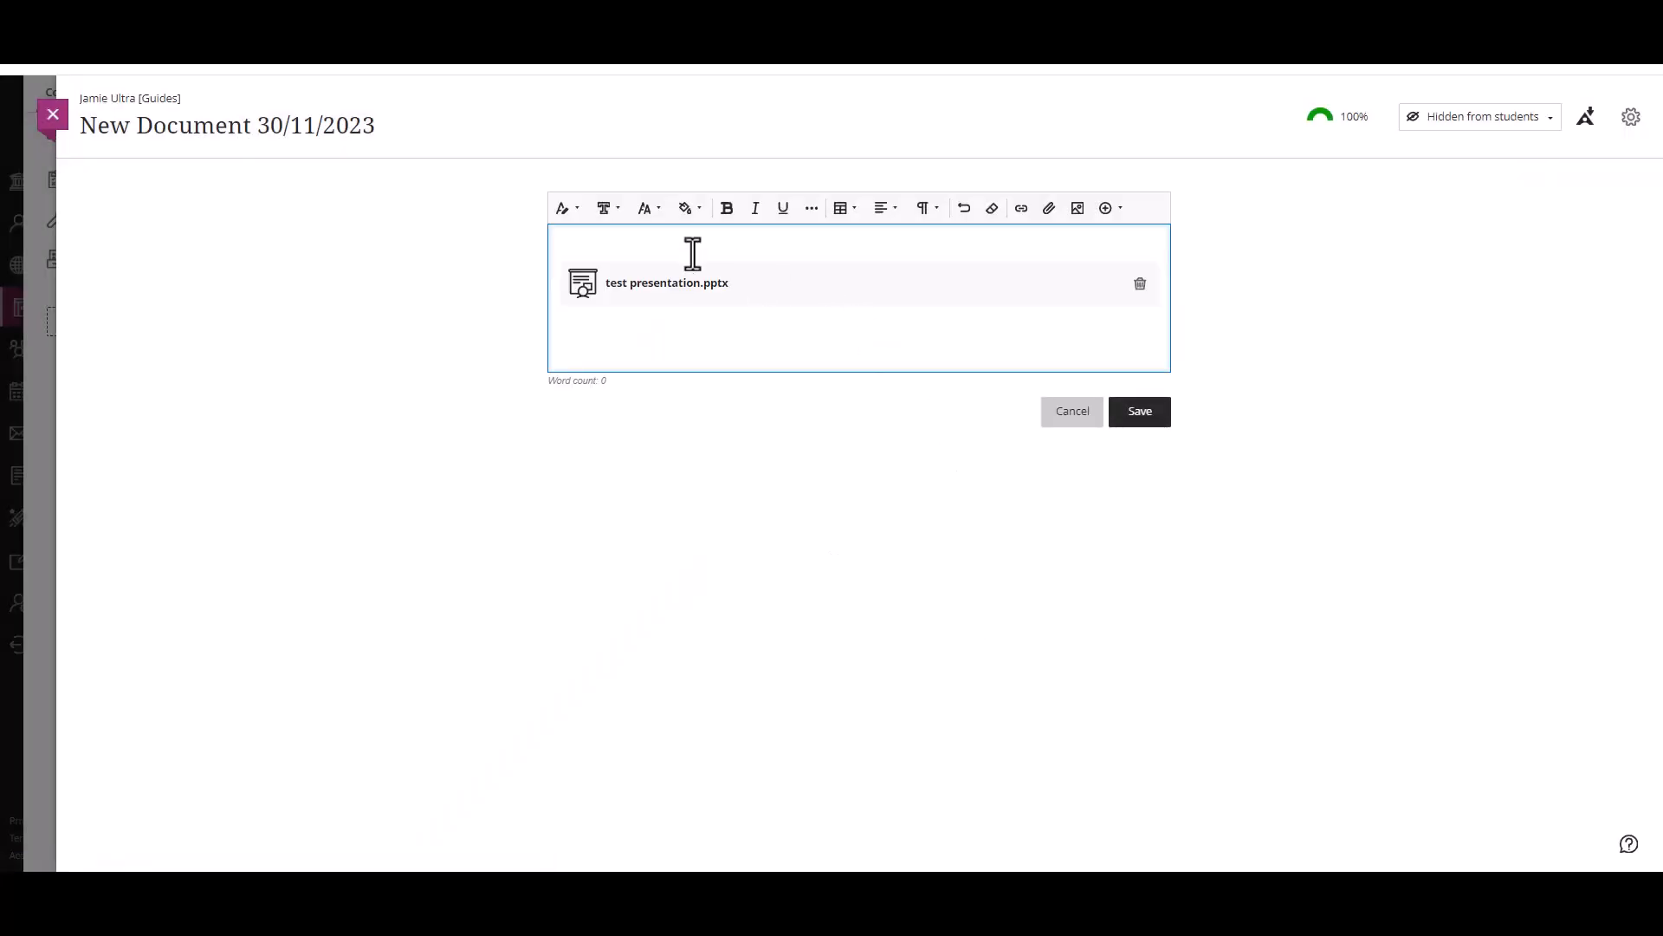
left_click(1138, 414)
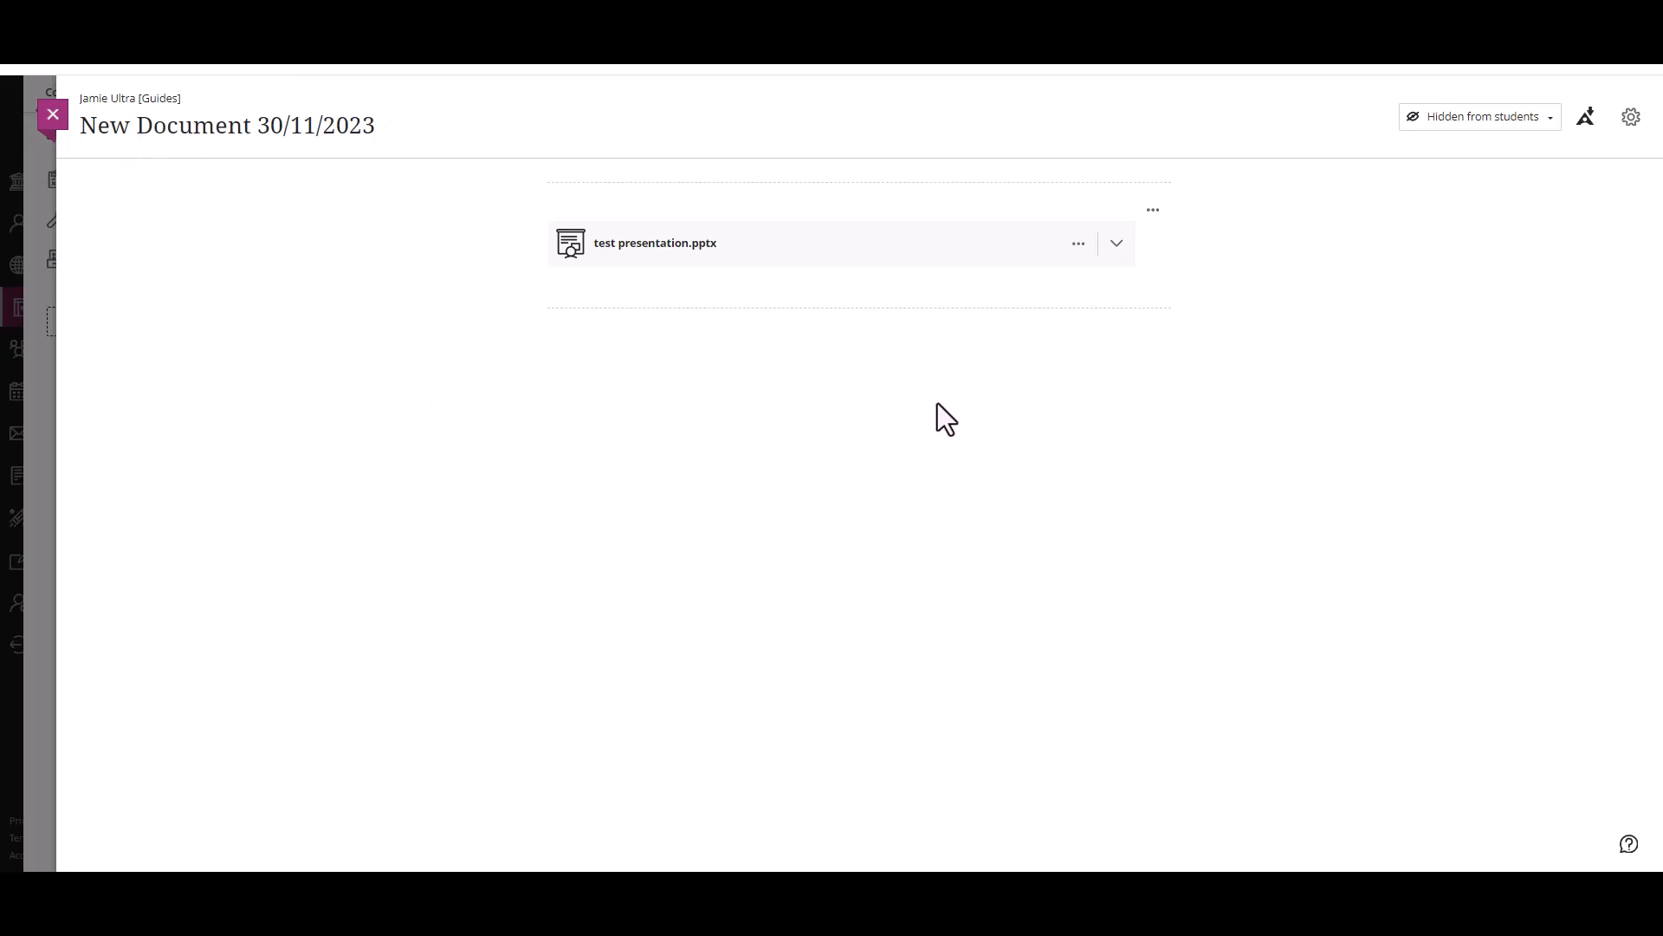
Step: Upload test presentation.pptx from the computer as a separate block below the attachment and expand its preview
left_click(860, 312)
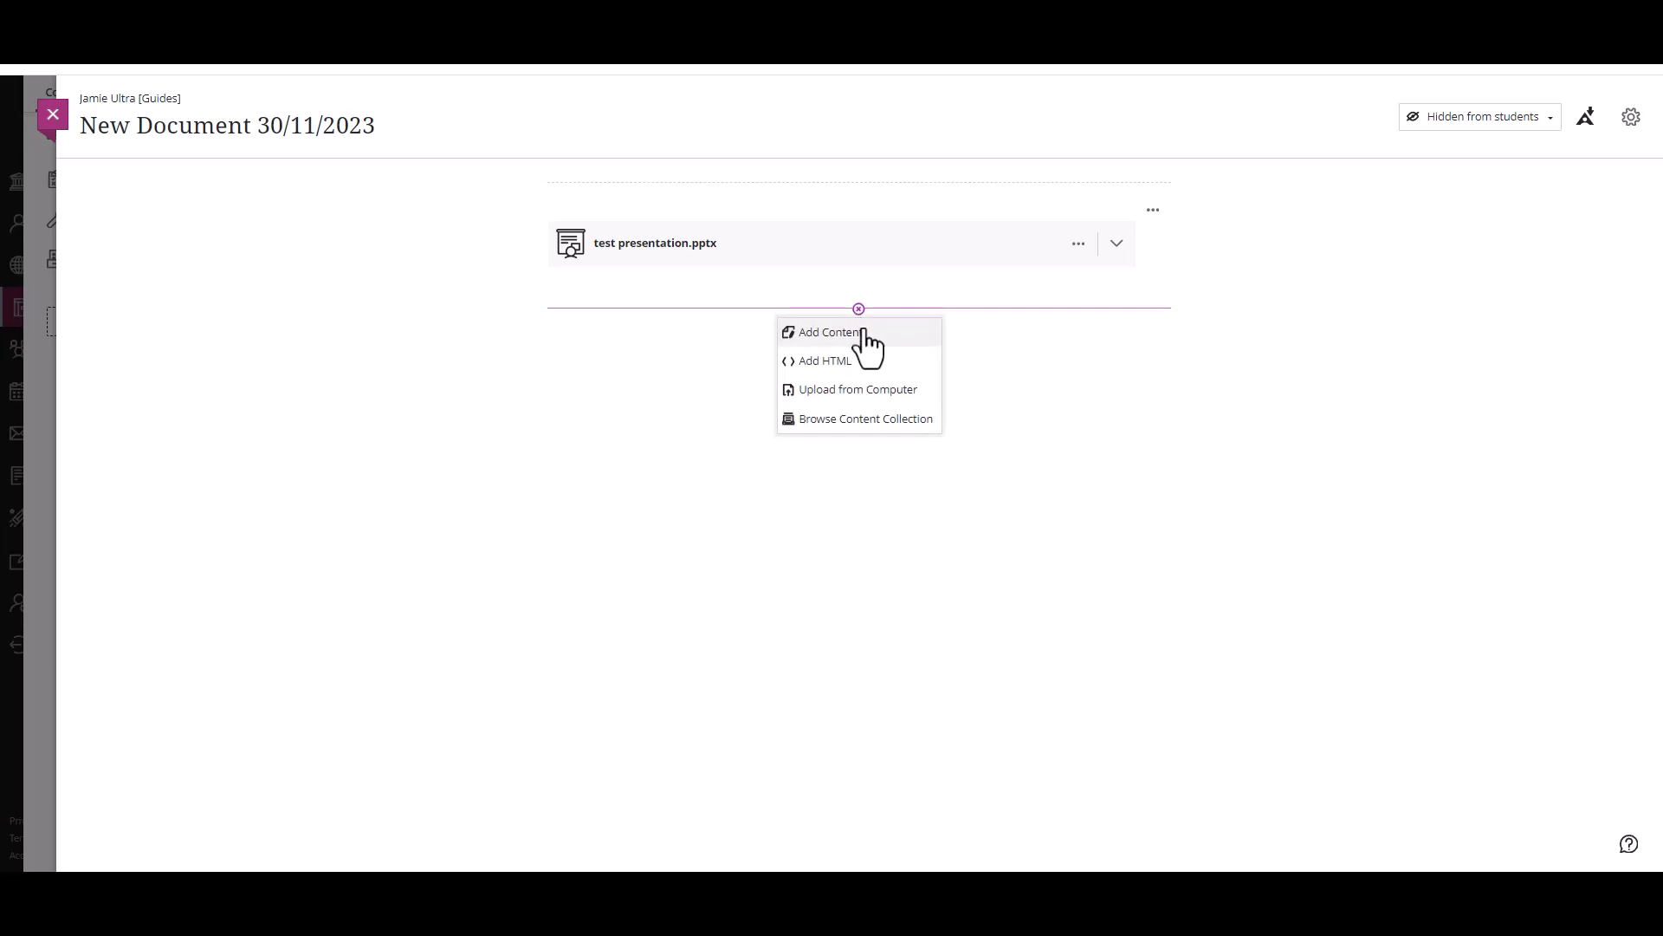
left_click(853, 401)
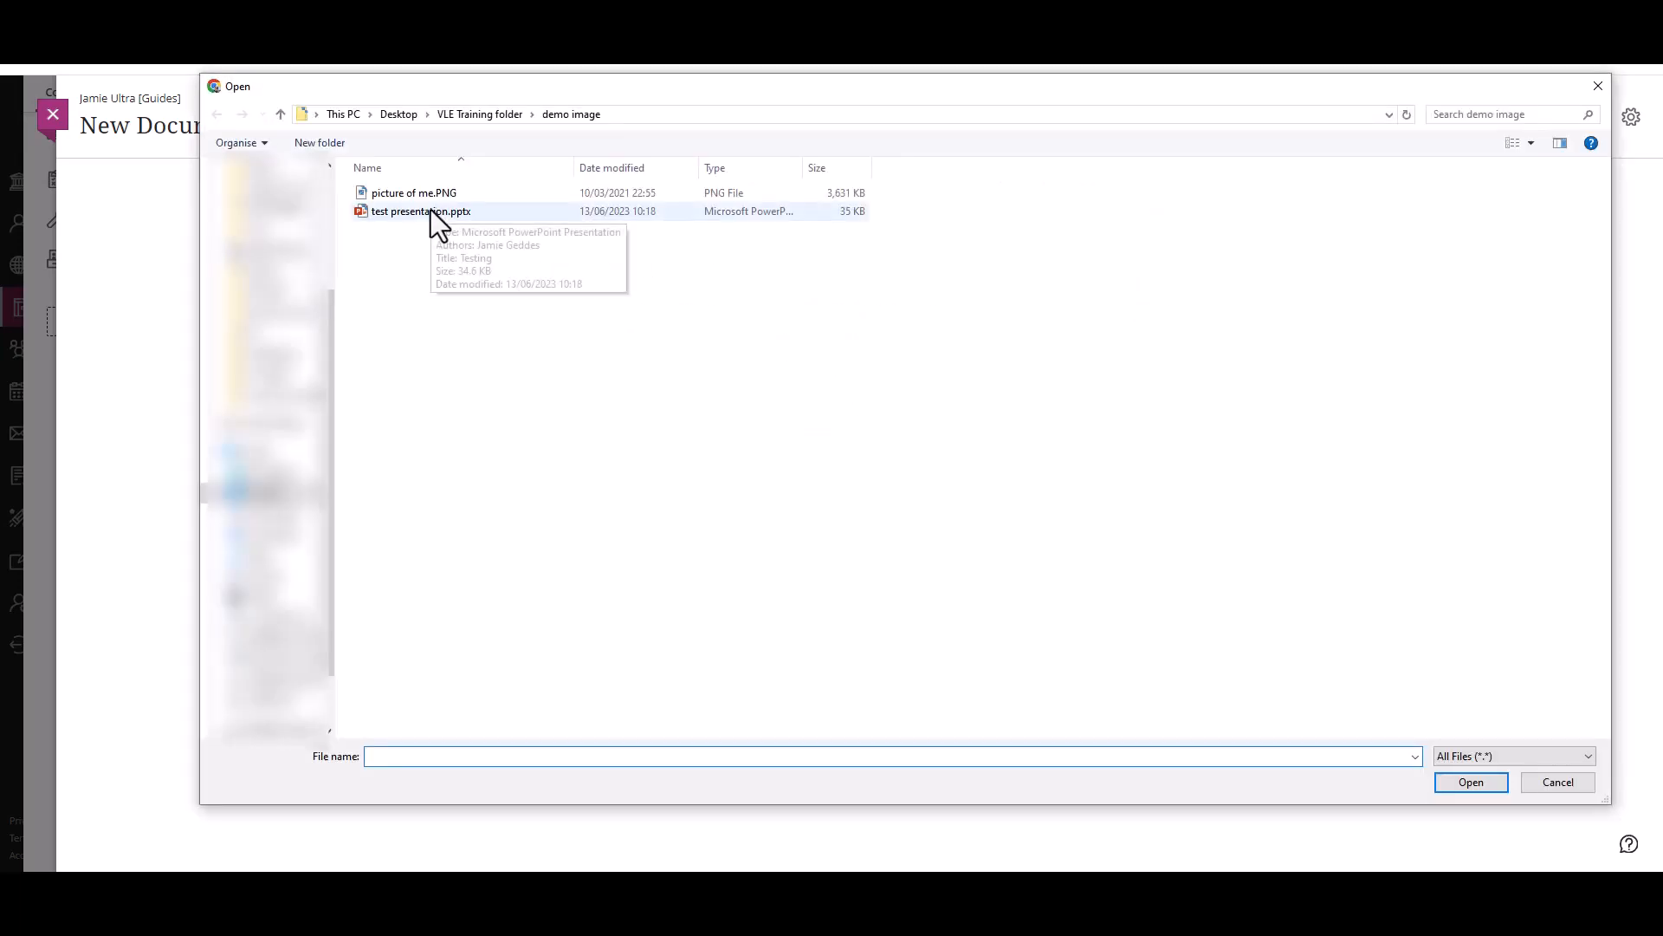
double_click(431, 209)
left_click(1155, 362)
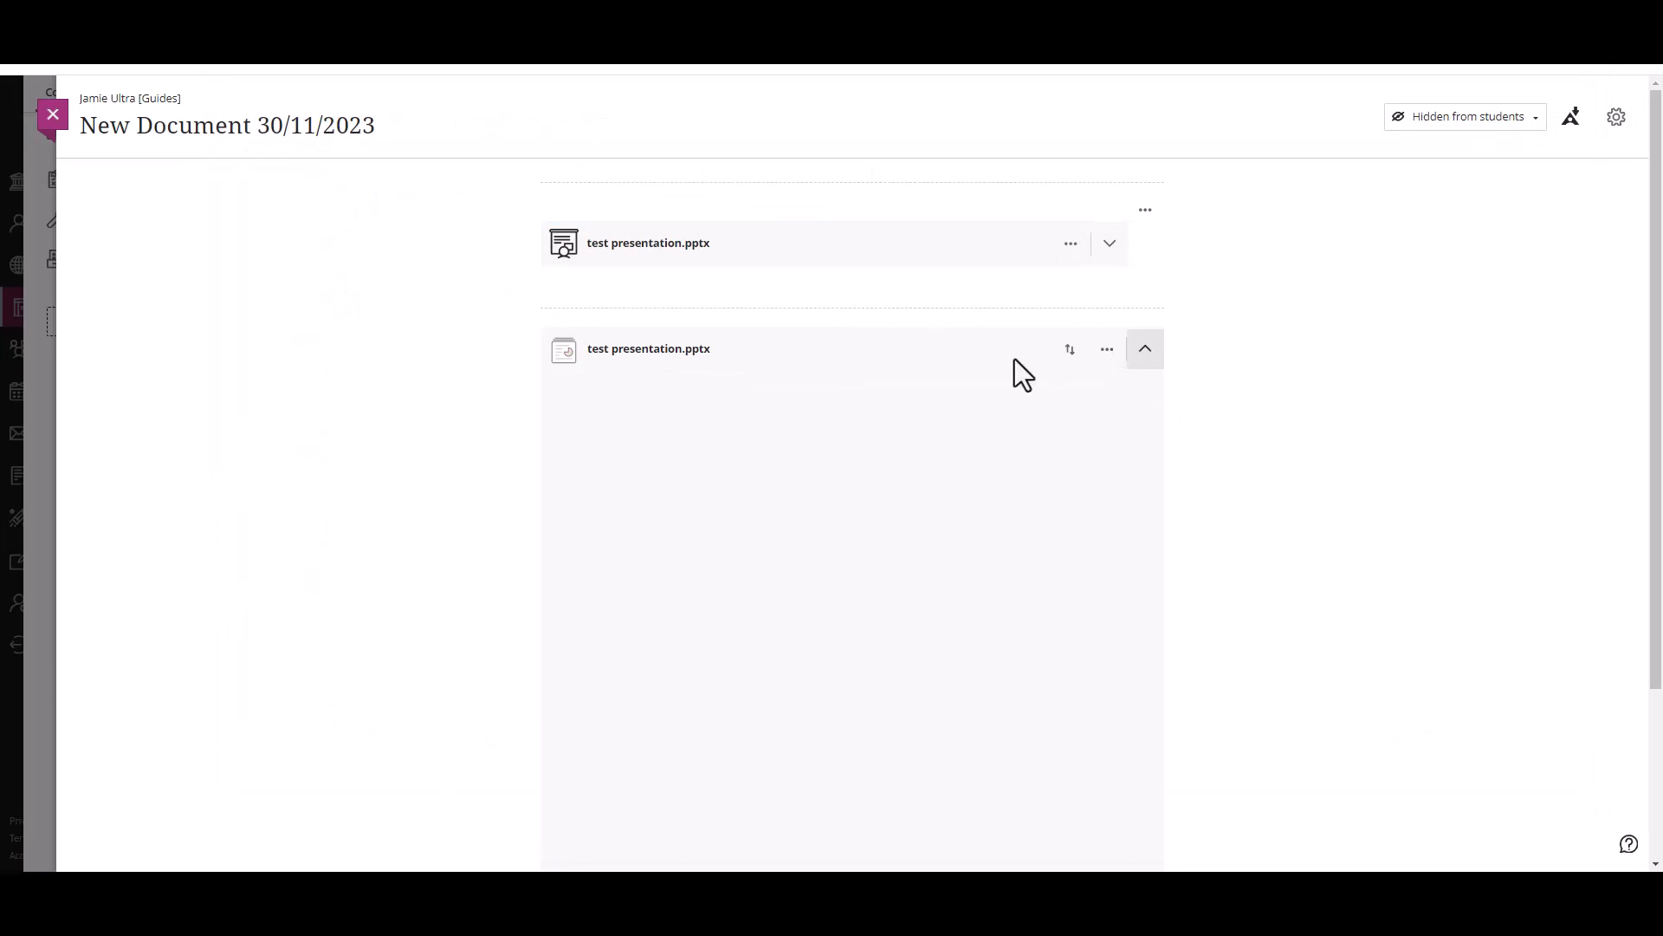
scroll(860, 408, "down", 2)
scroll(869, 413, "down", 3)
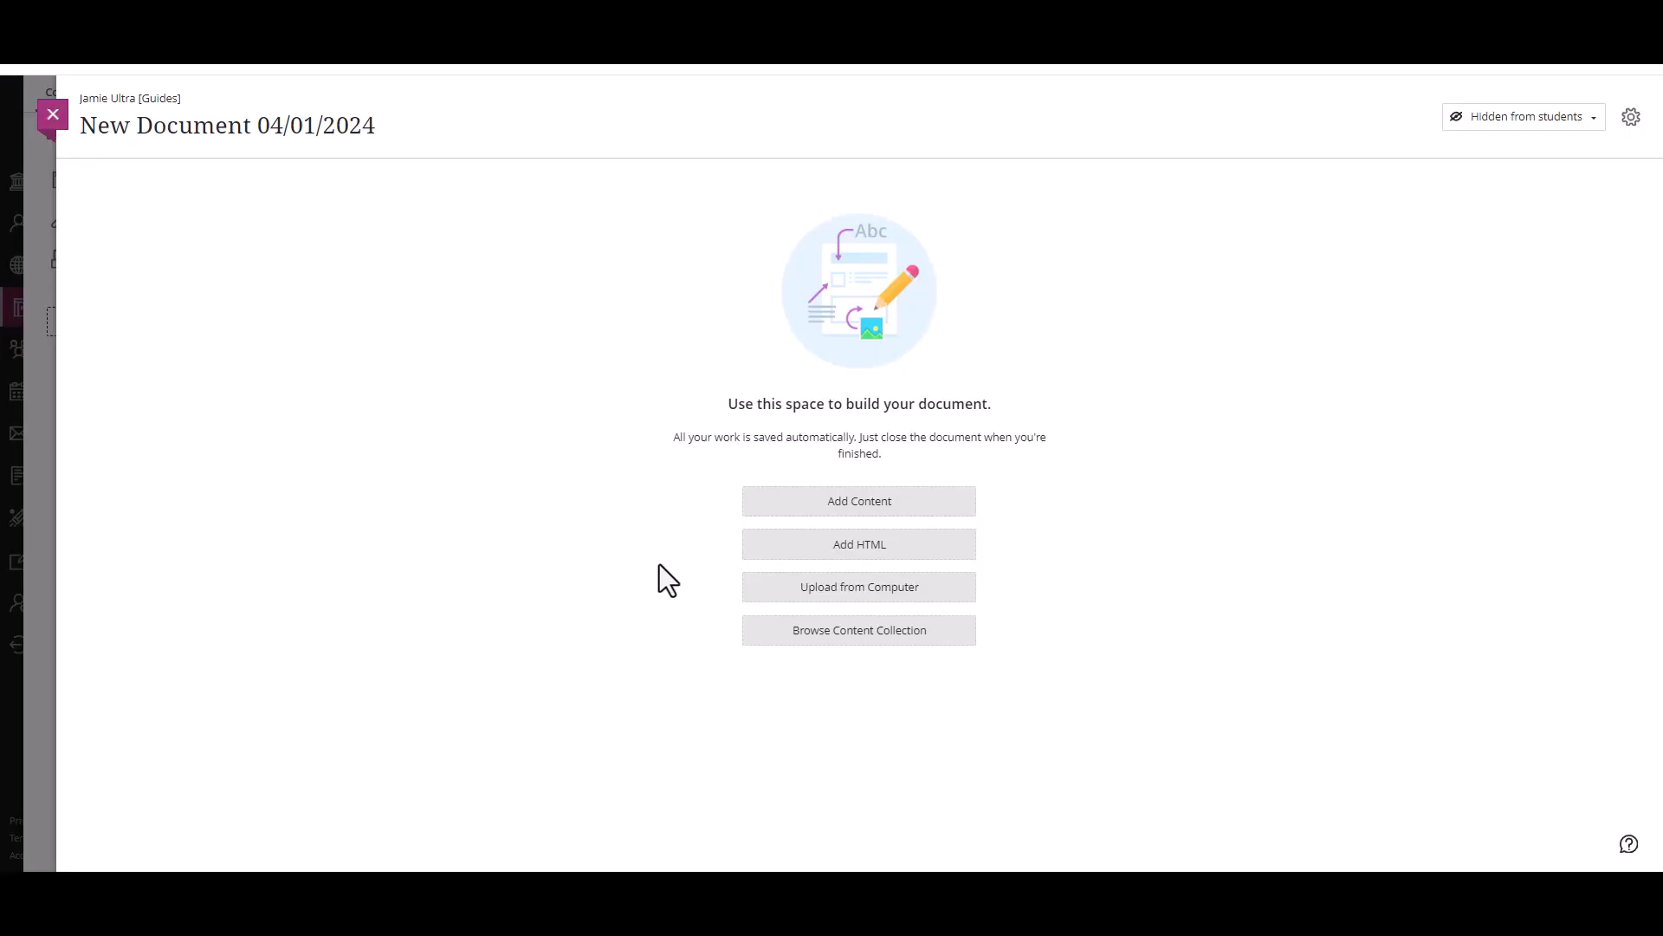
Step: Add a content block to New Document 04/01/2024 and search YouTube for cats from its editor
left_click(866, 509)
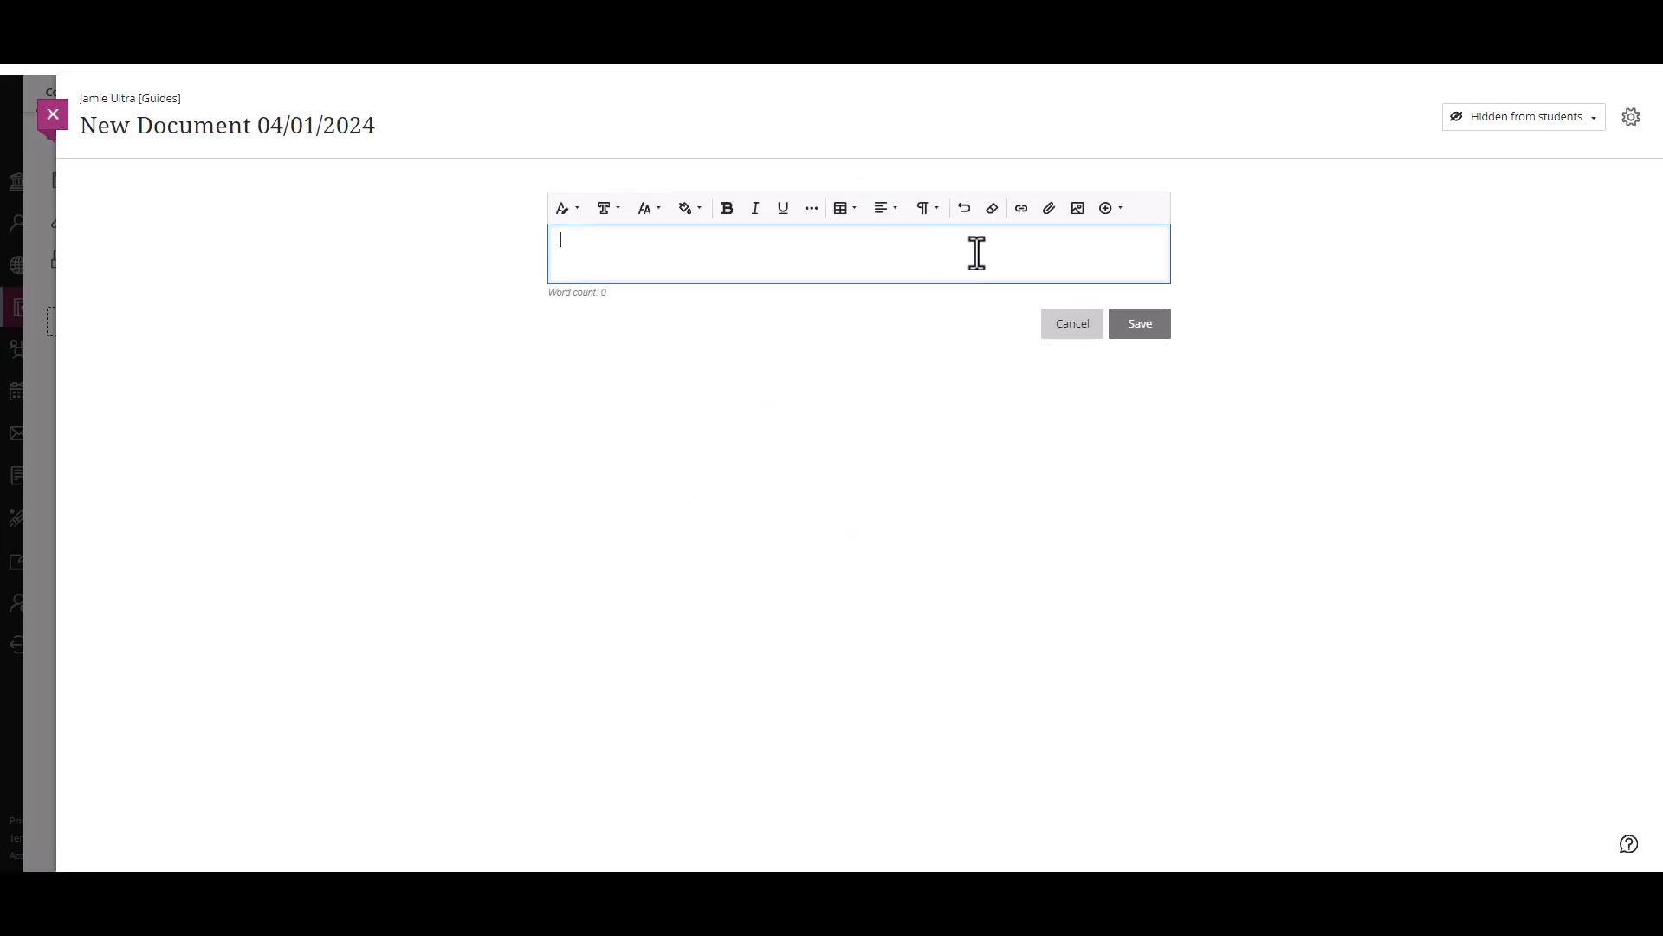
left_click(1110, 211)
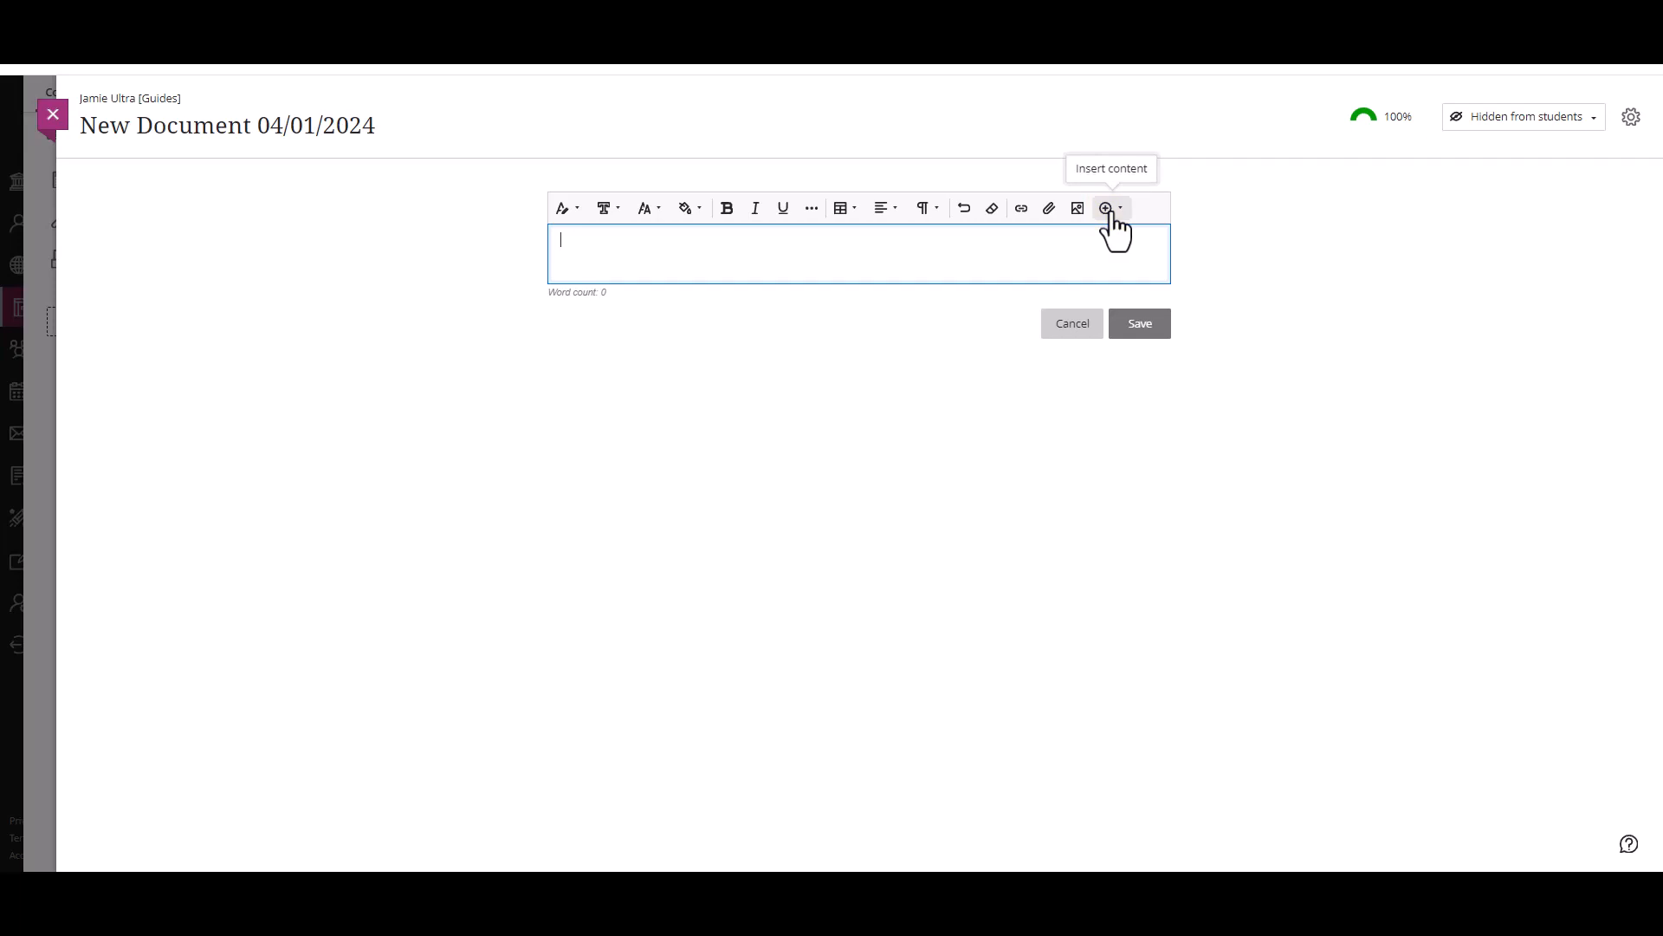
left_click(1110, 210)
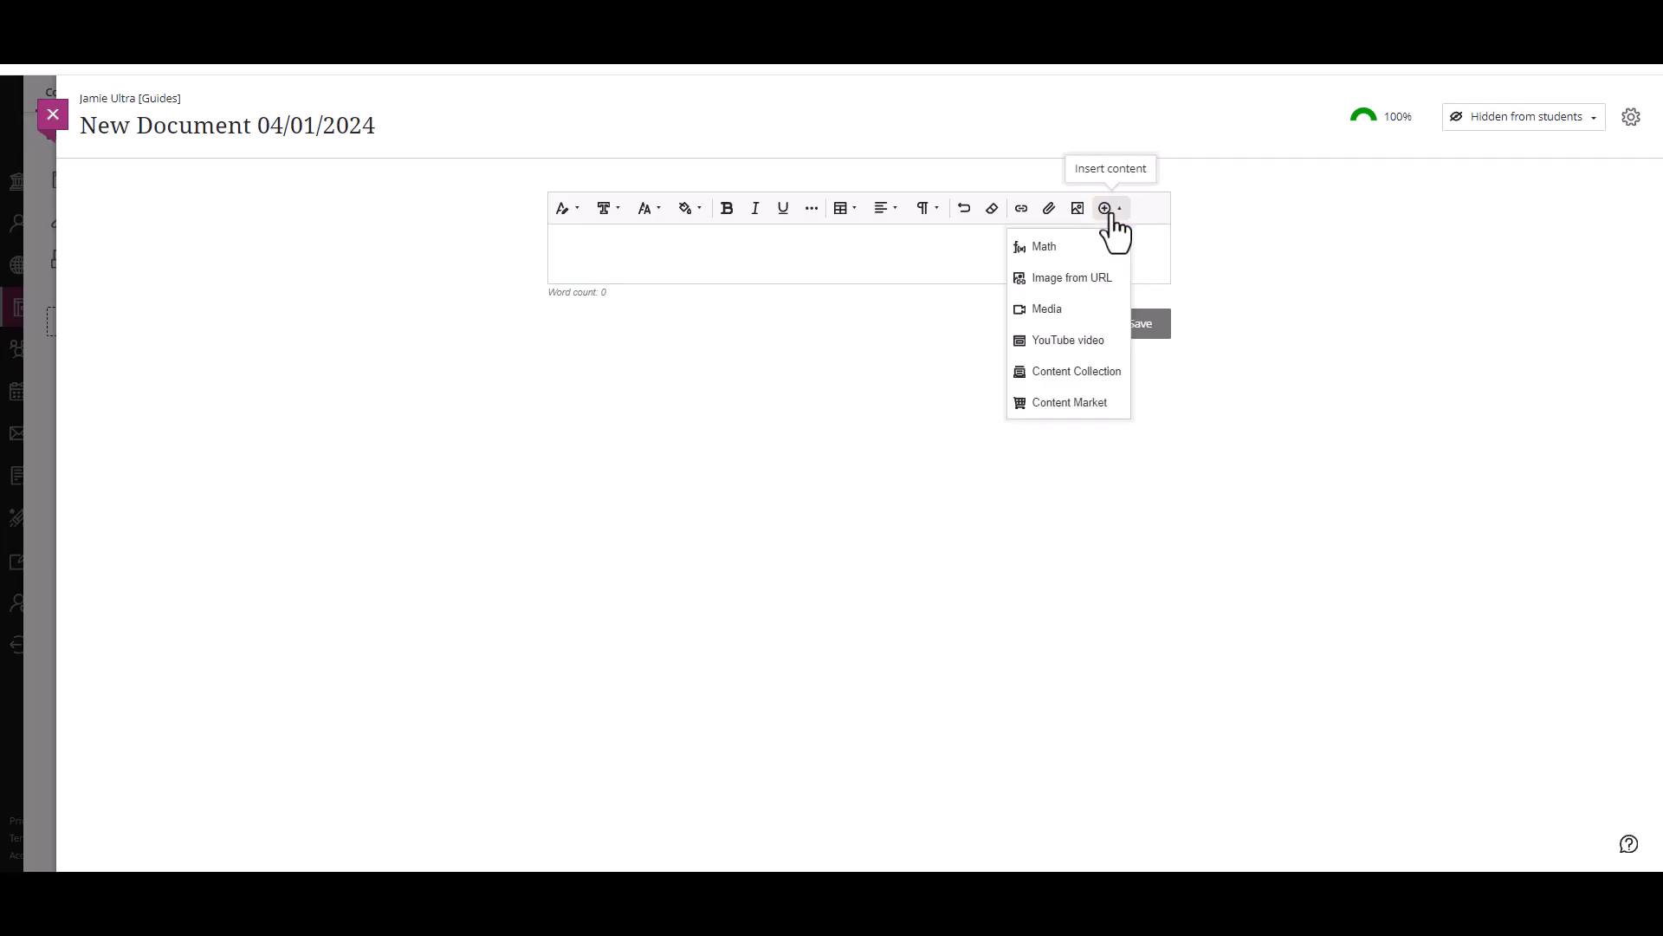
left_click(1095, 353)
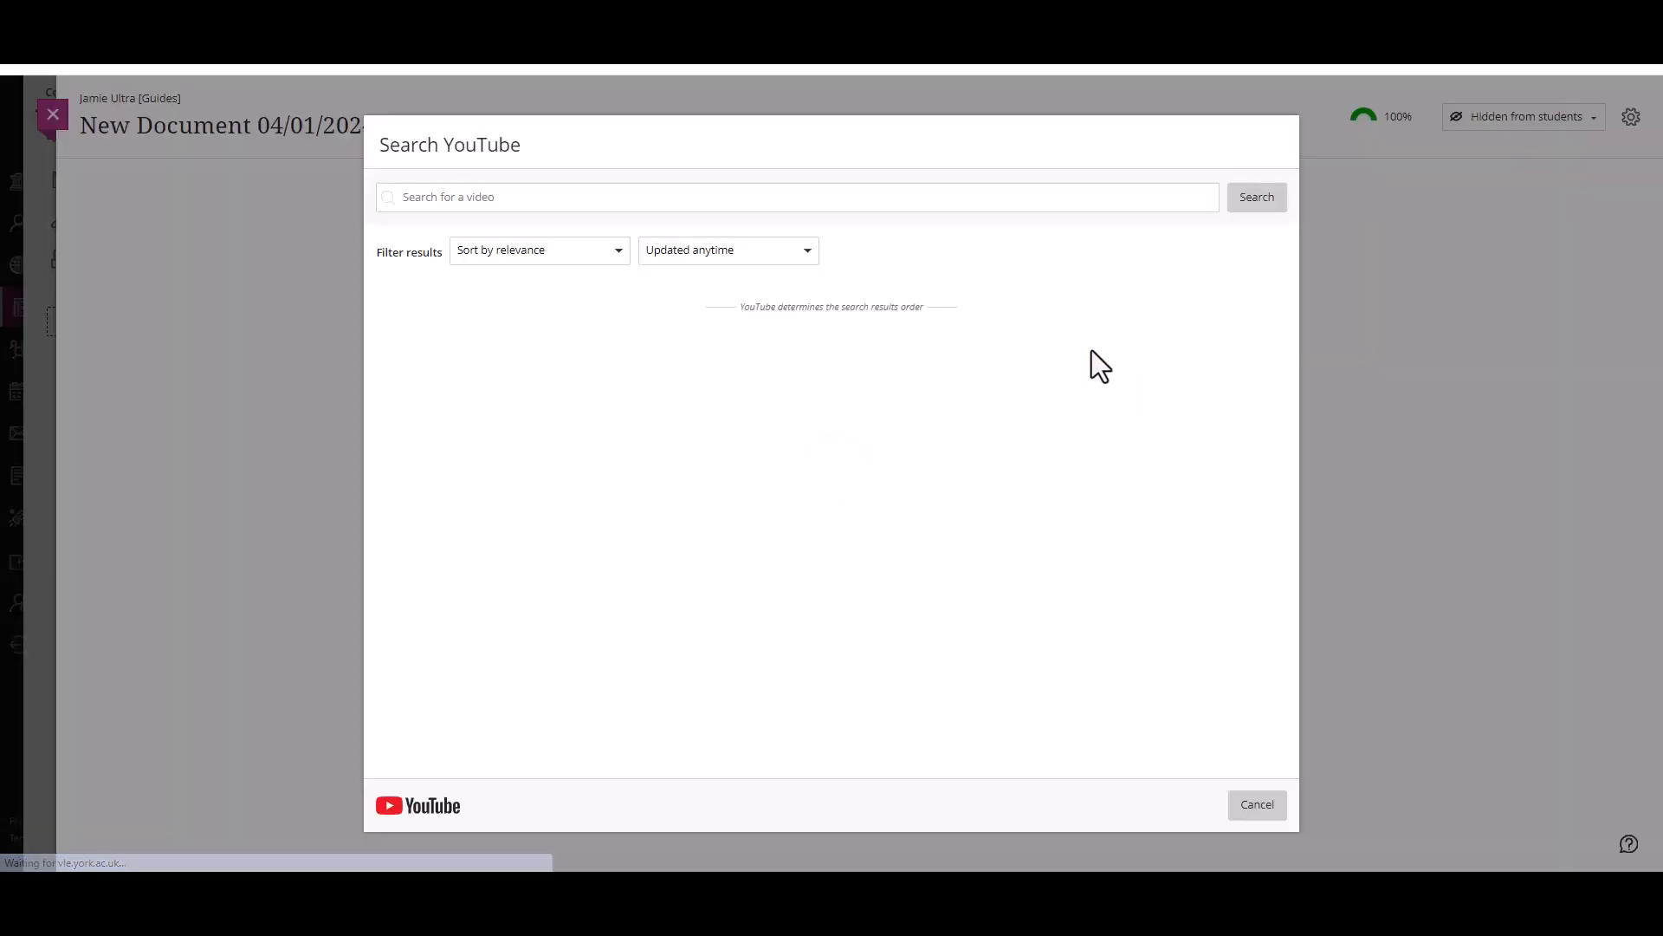
left_click(677, 193)
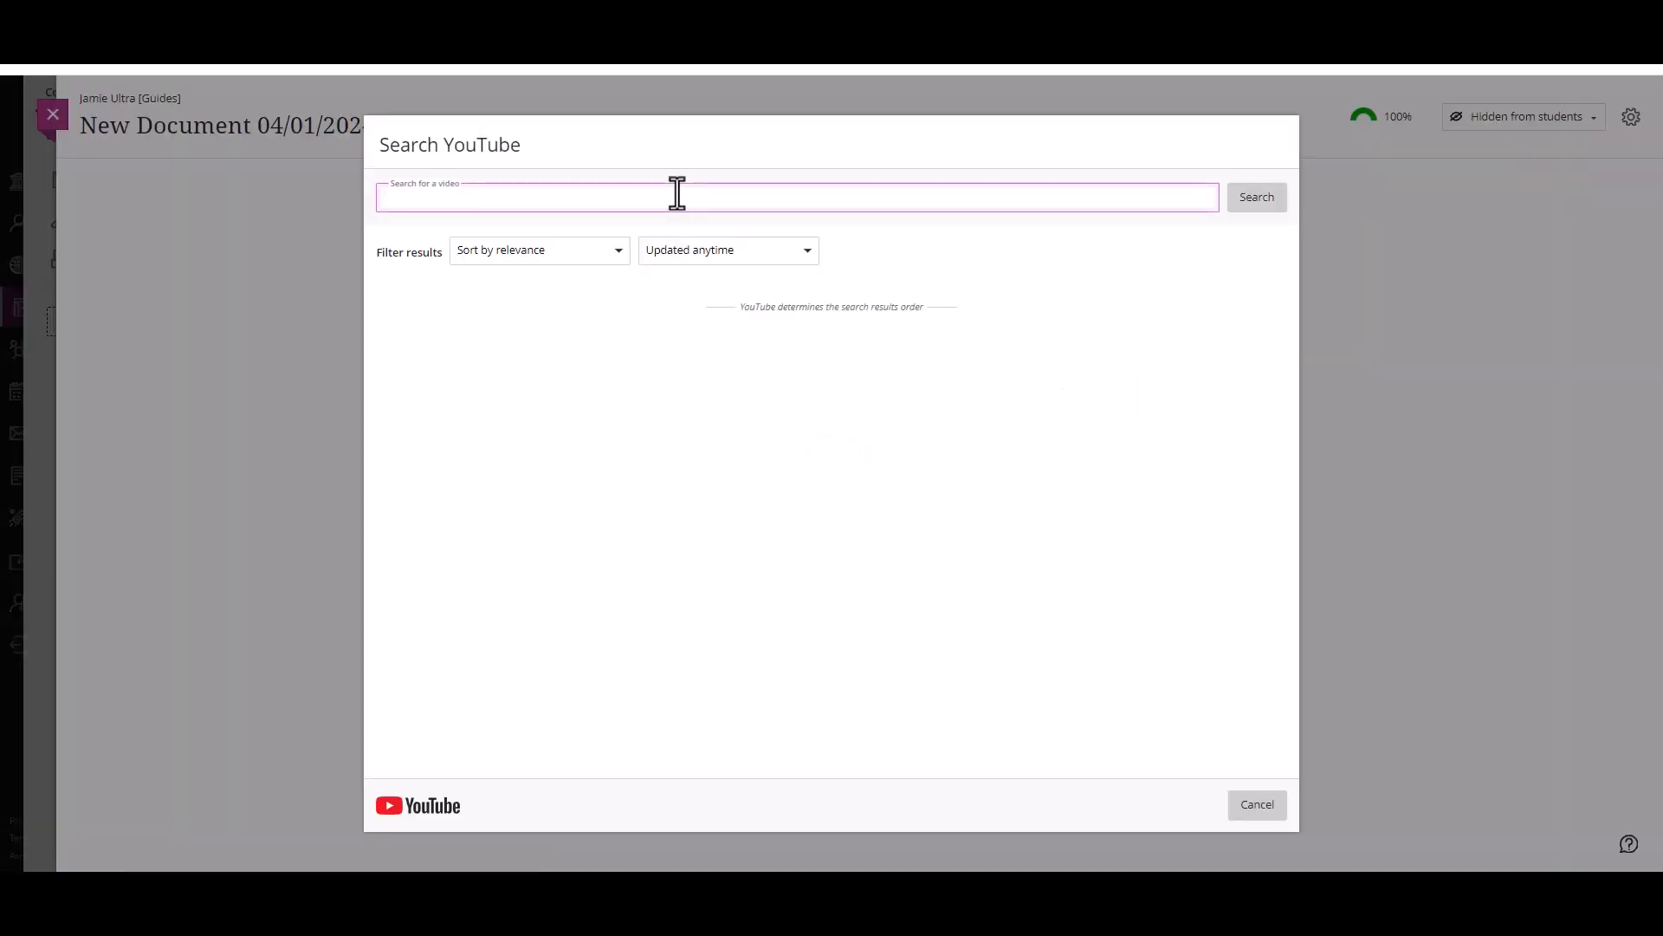
type("cats")
key("Return")
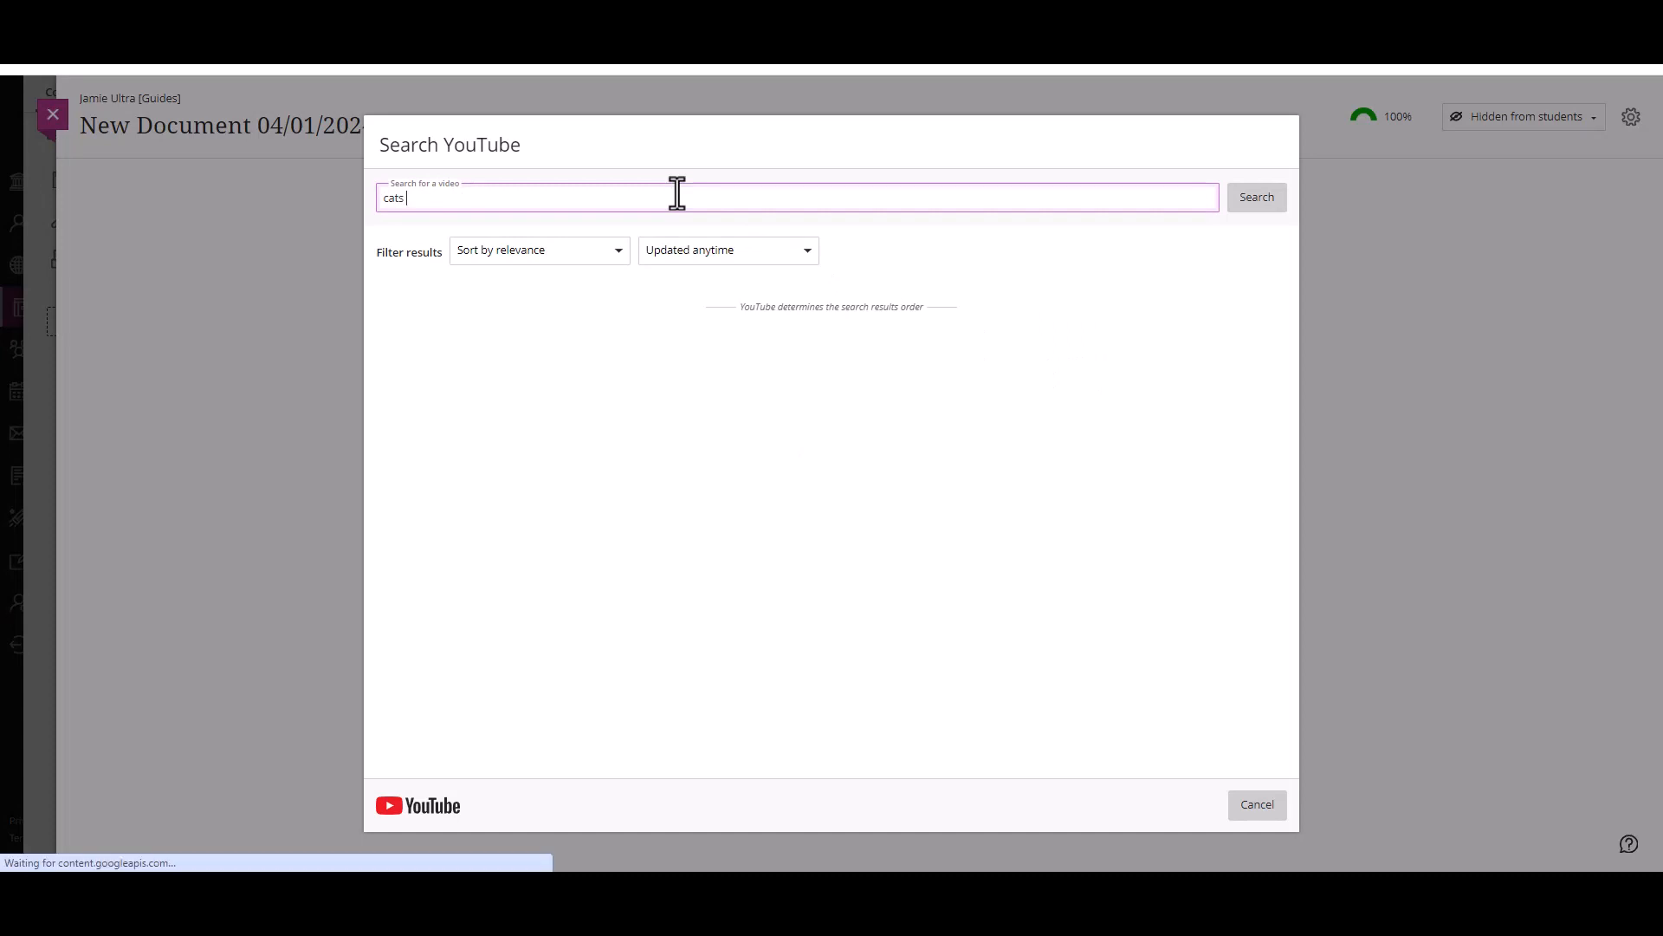
Step: Insert the video 1 Hour Of Funniest Animals New Funny Cats and Dogs Videos Part 14 so that it displays inline
left_click(1230, 351)
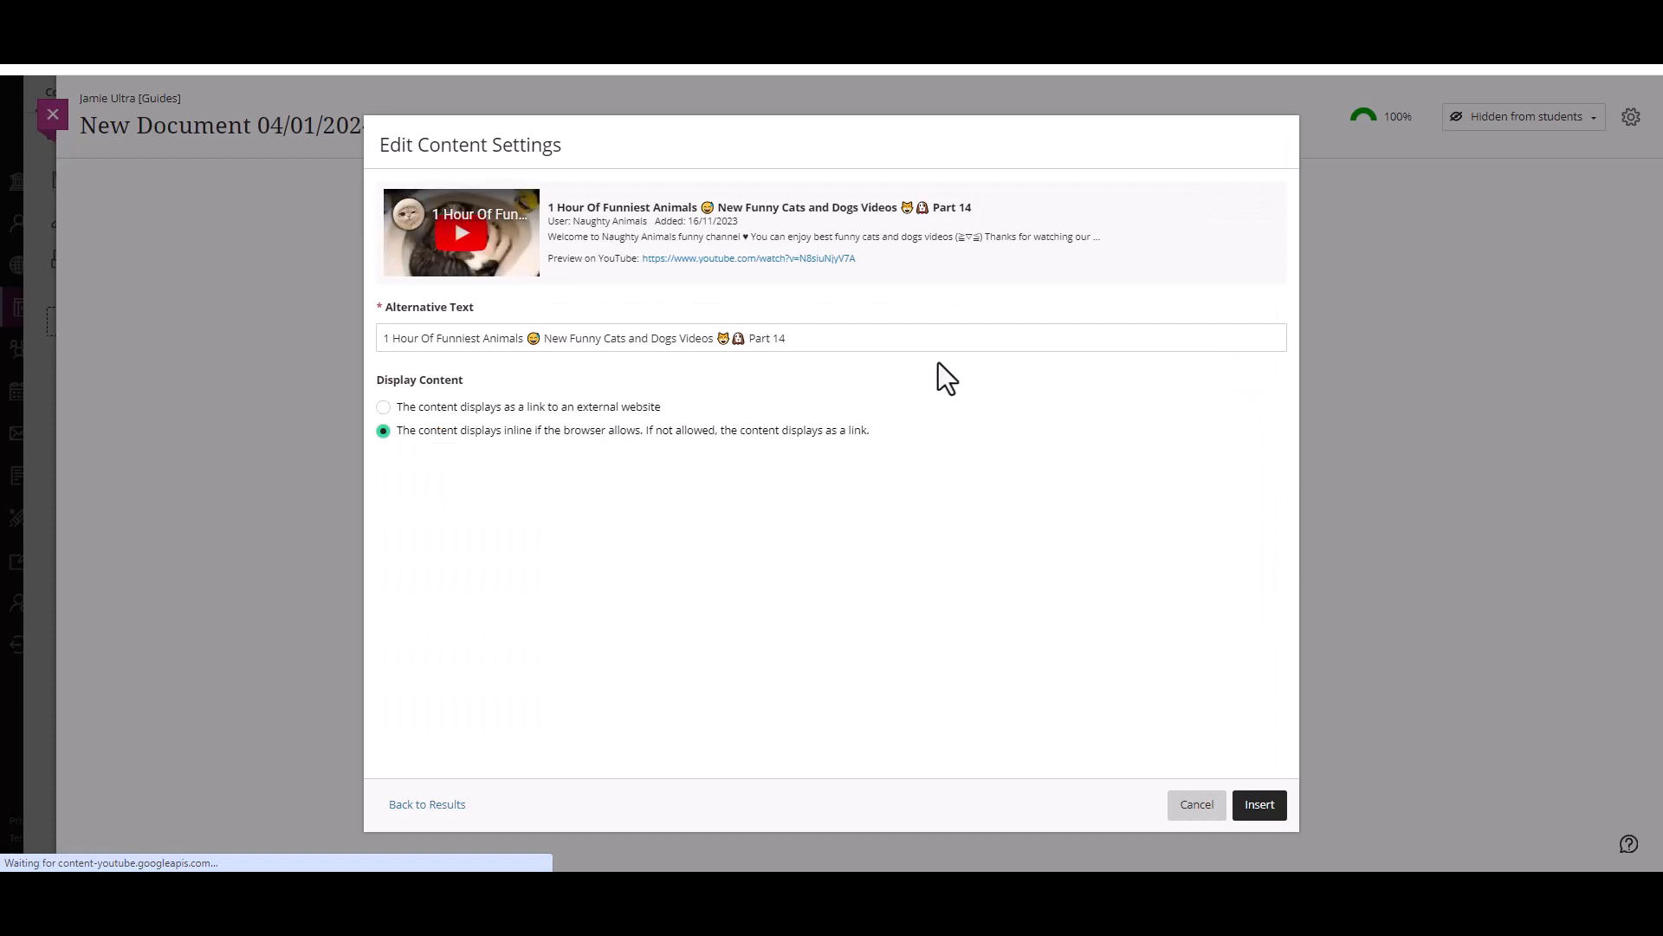
left_click(662, 431)
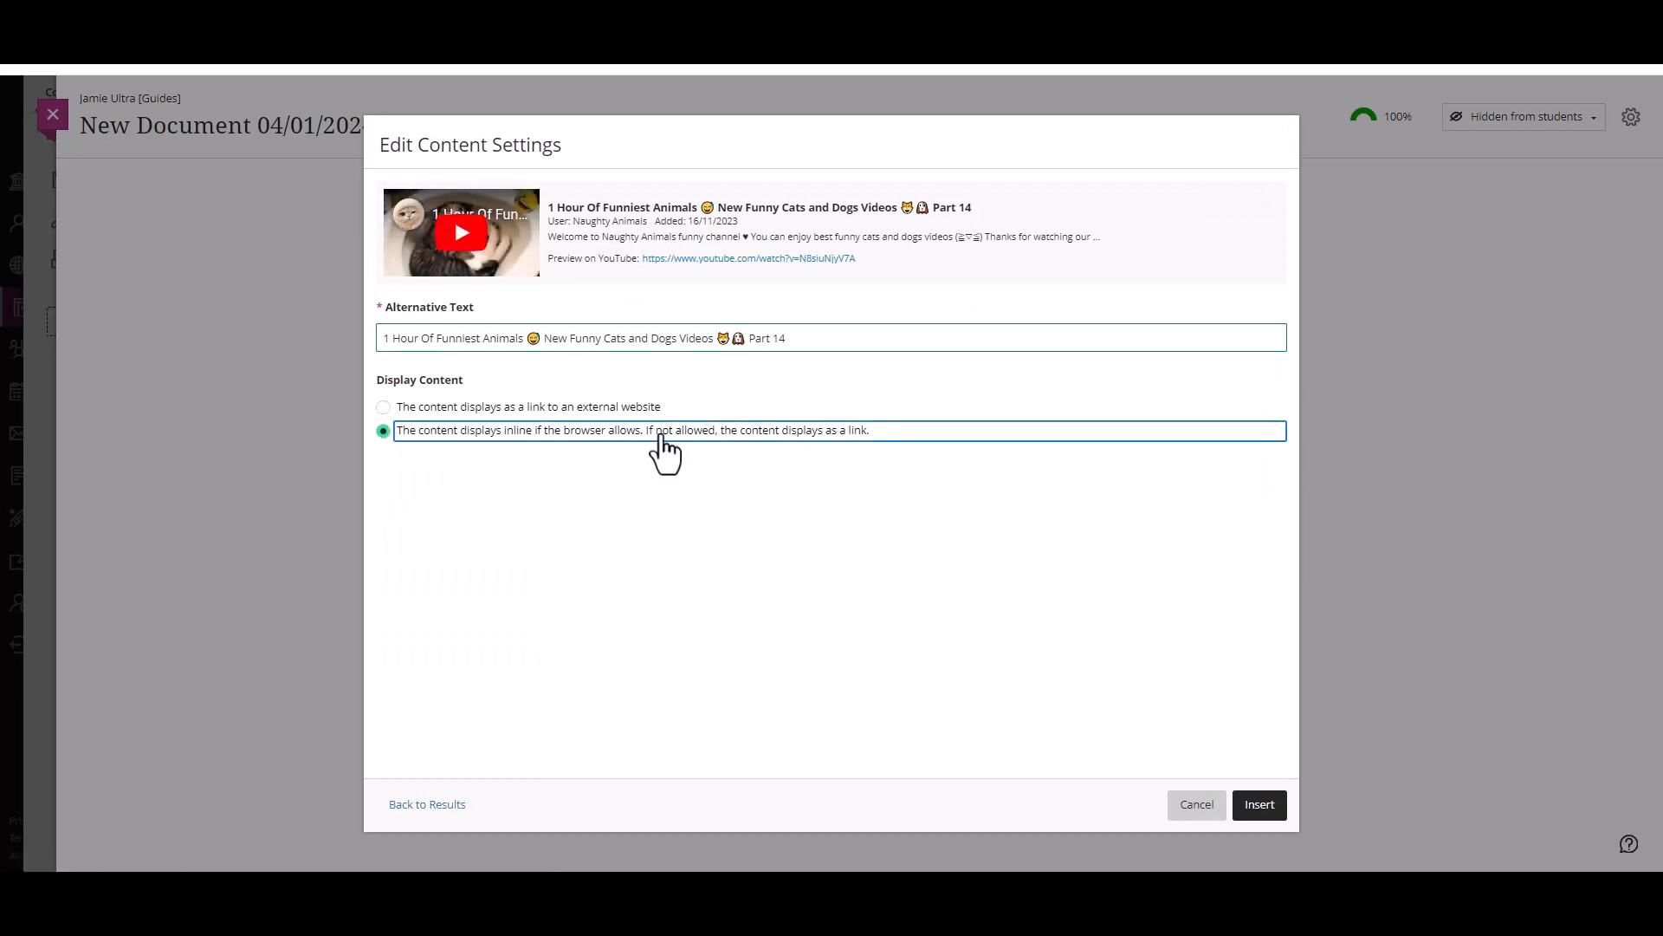
left_click(1260, 807)
Step: Insert the Ultra Essentials Part 4c video from the Content Market into the same block, with display name Ultra Essentials Part 4c
left_click(1105, 209)
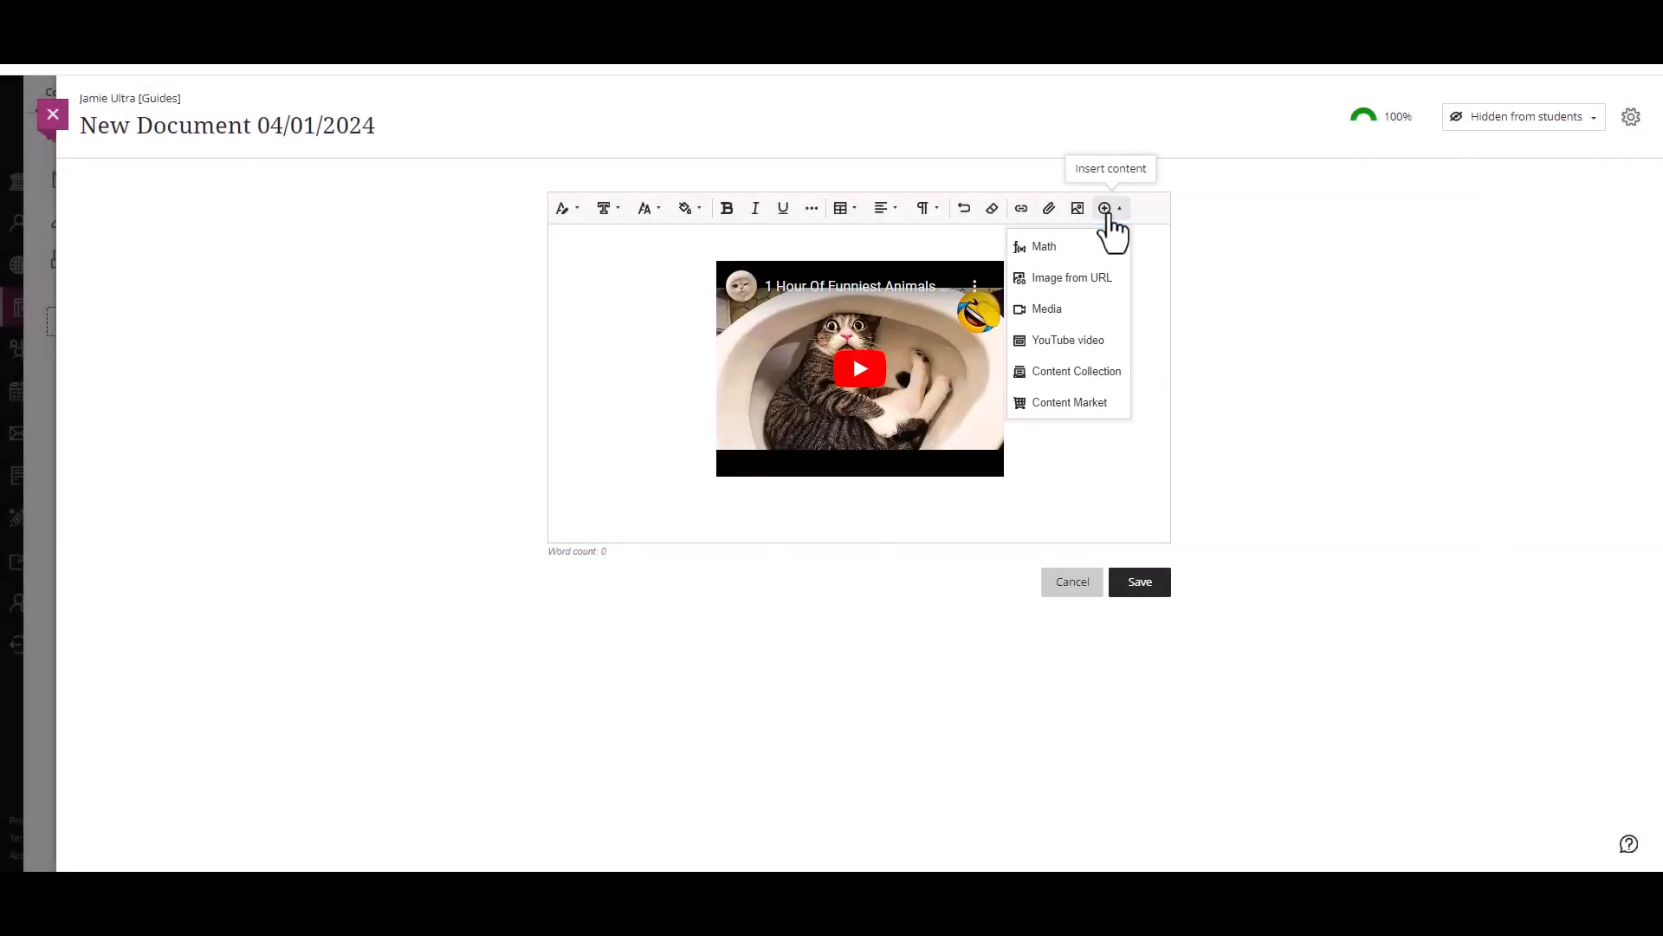
left_click(1072, 404)
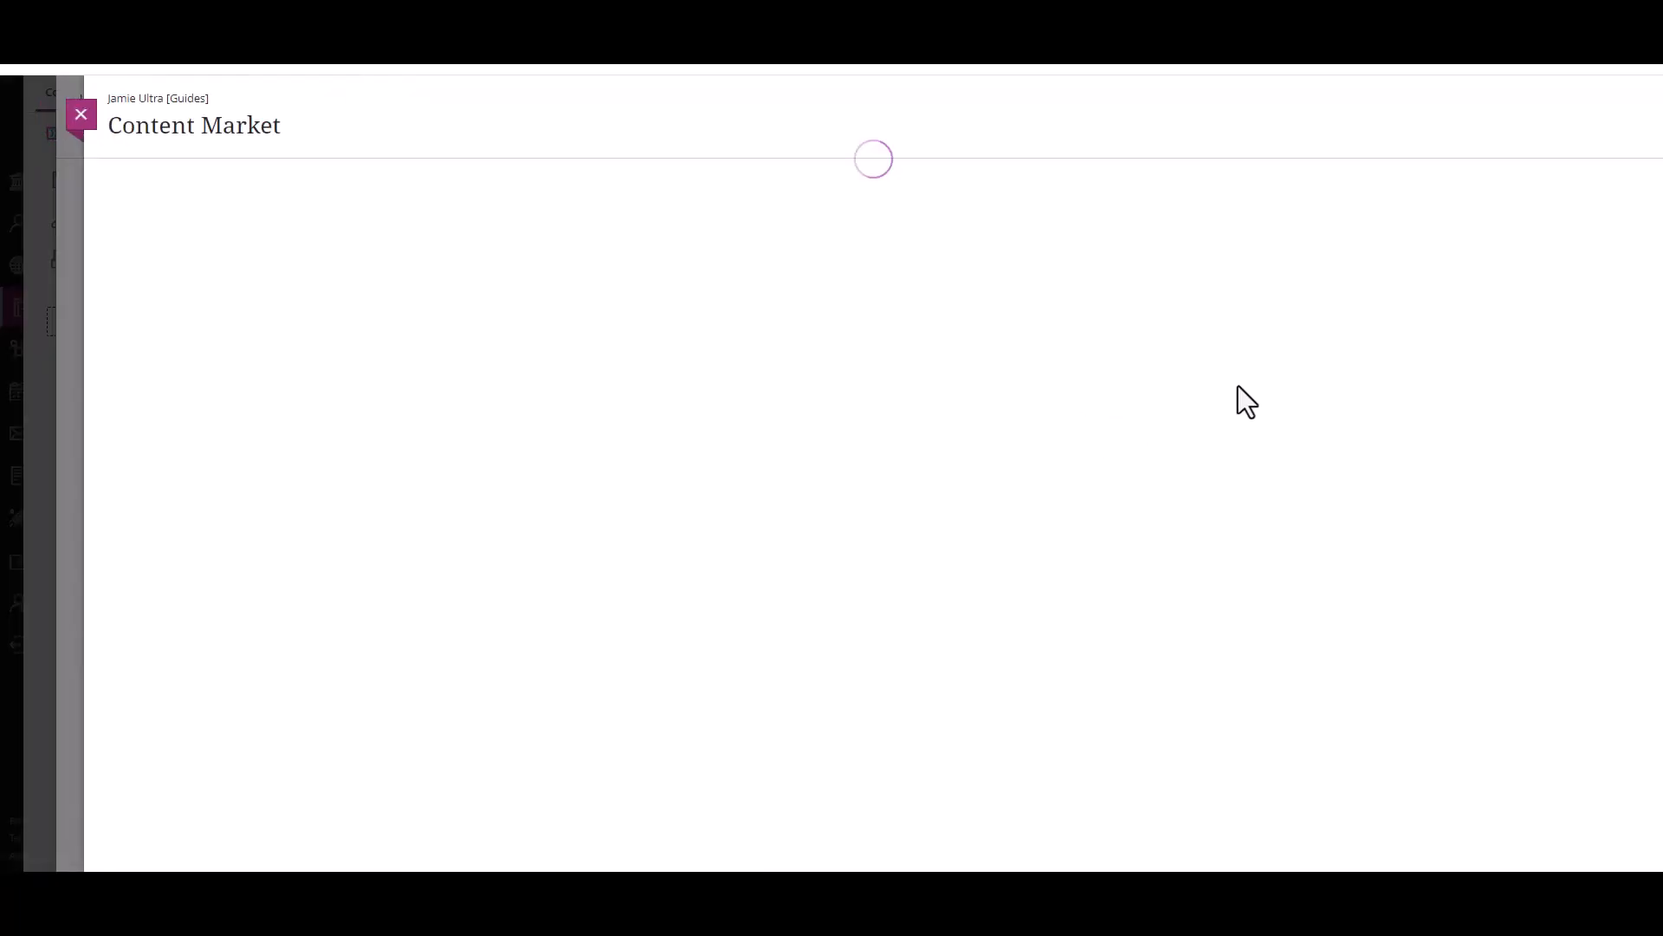
left_click(990, 548)
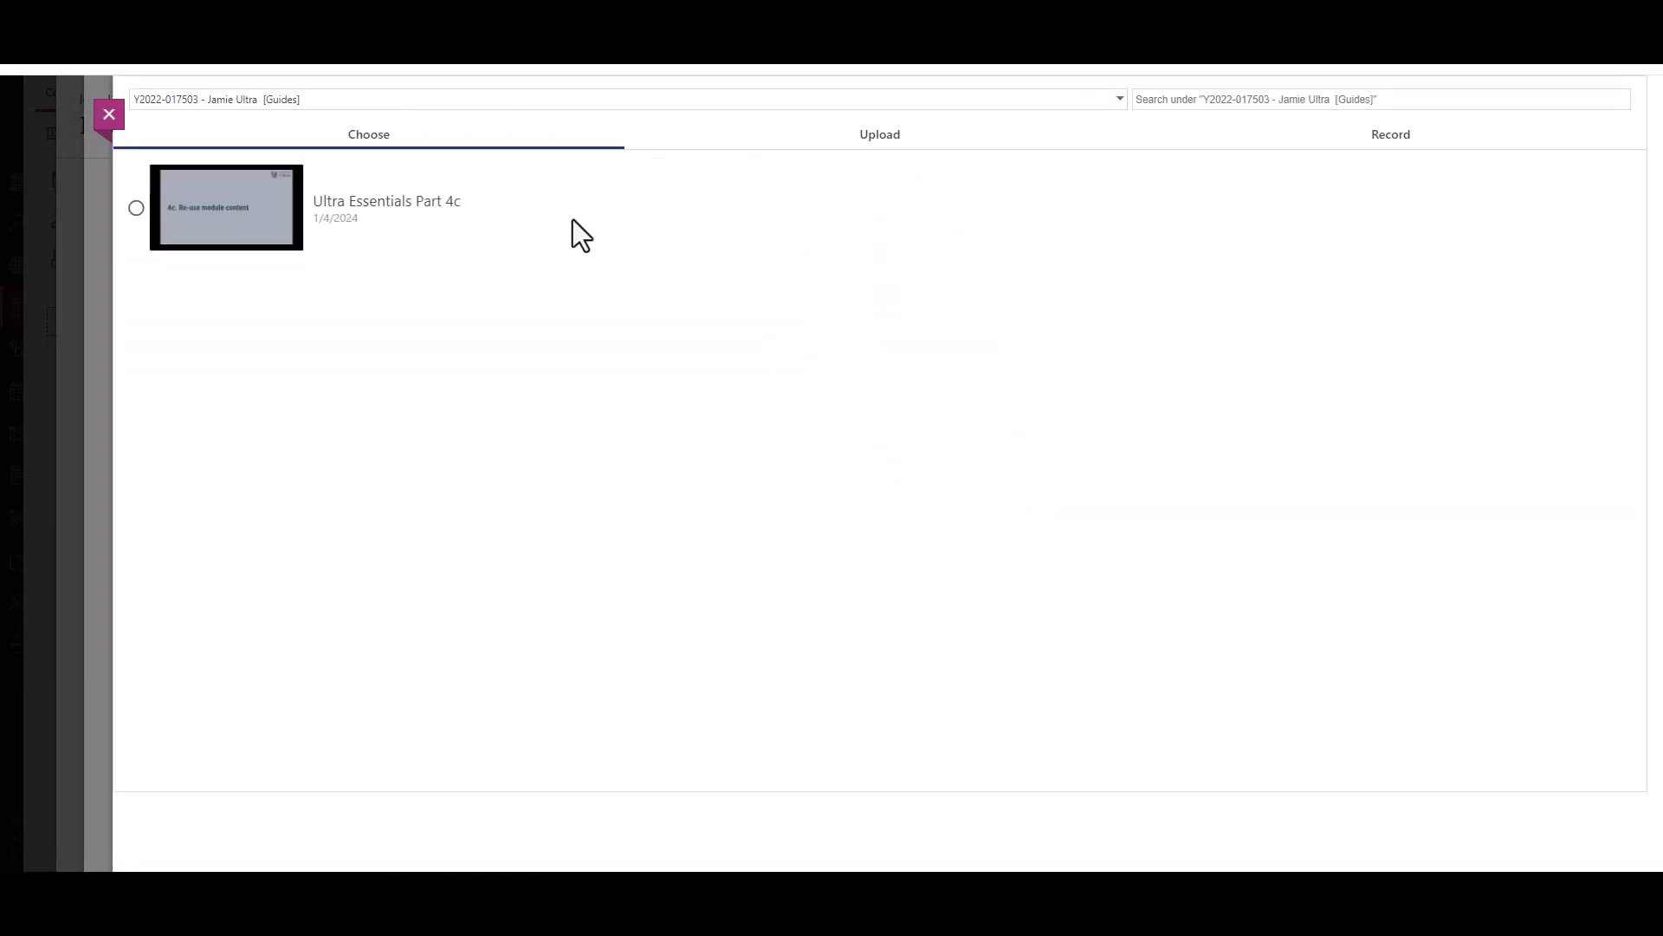
left_click(699, 231)
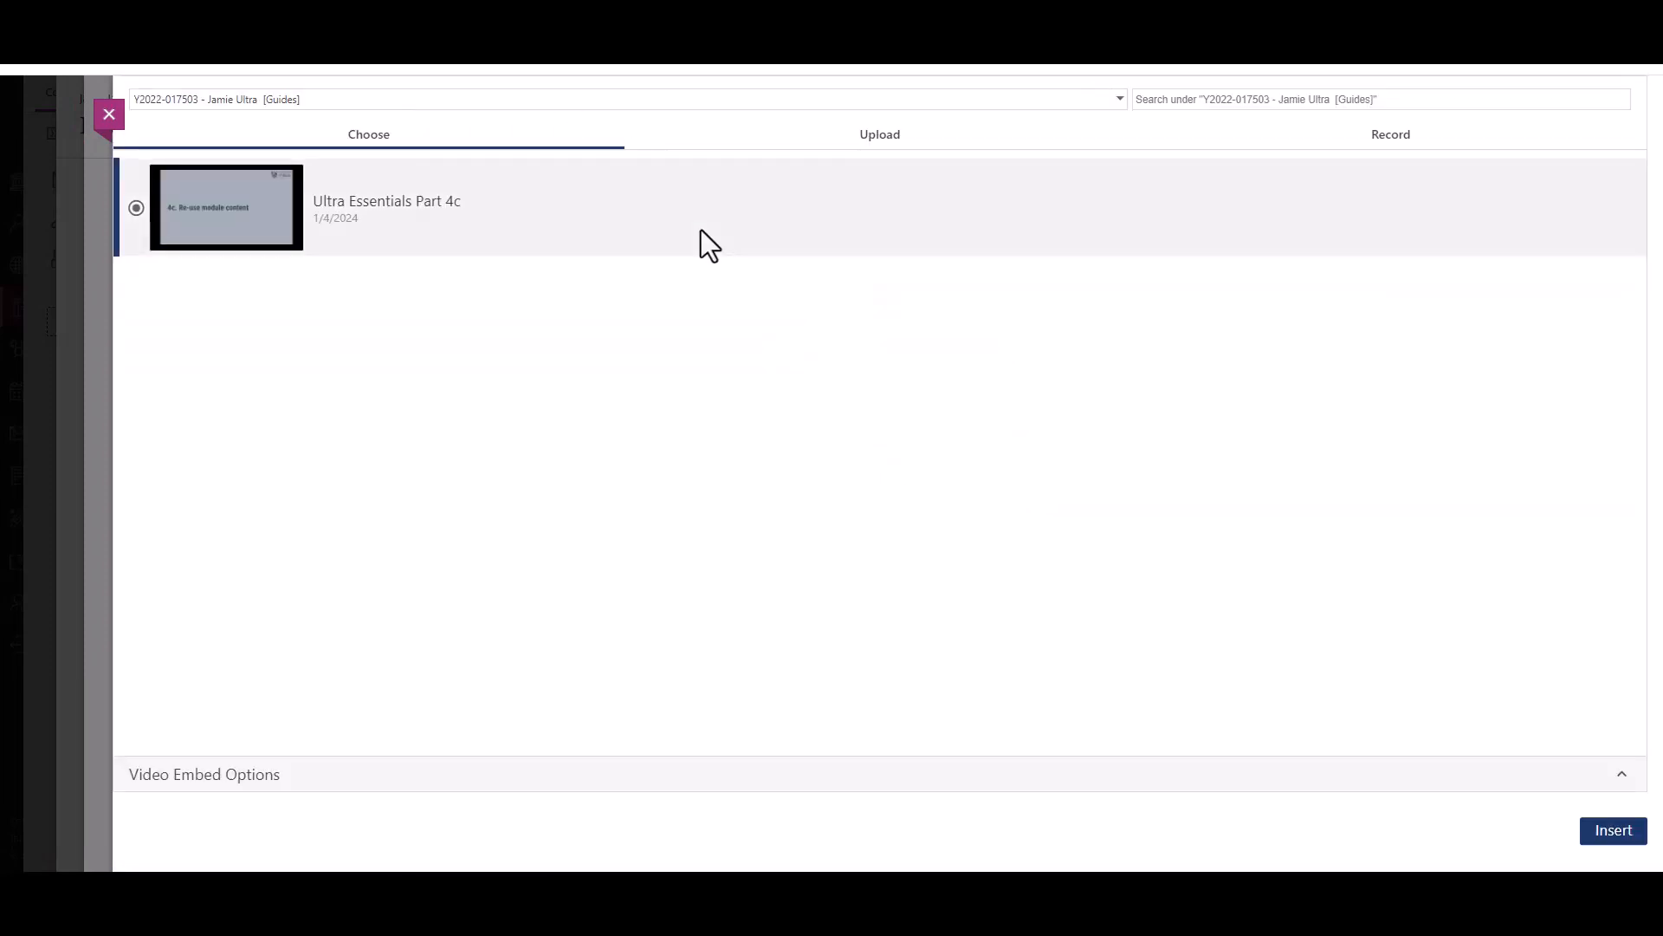
left_click(1629, 845)
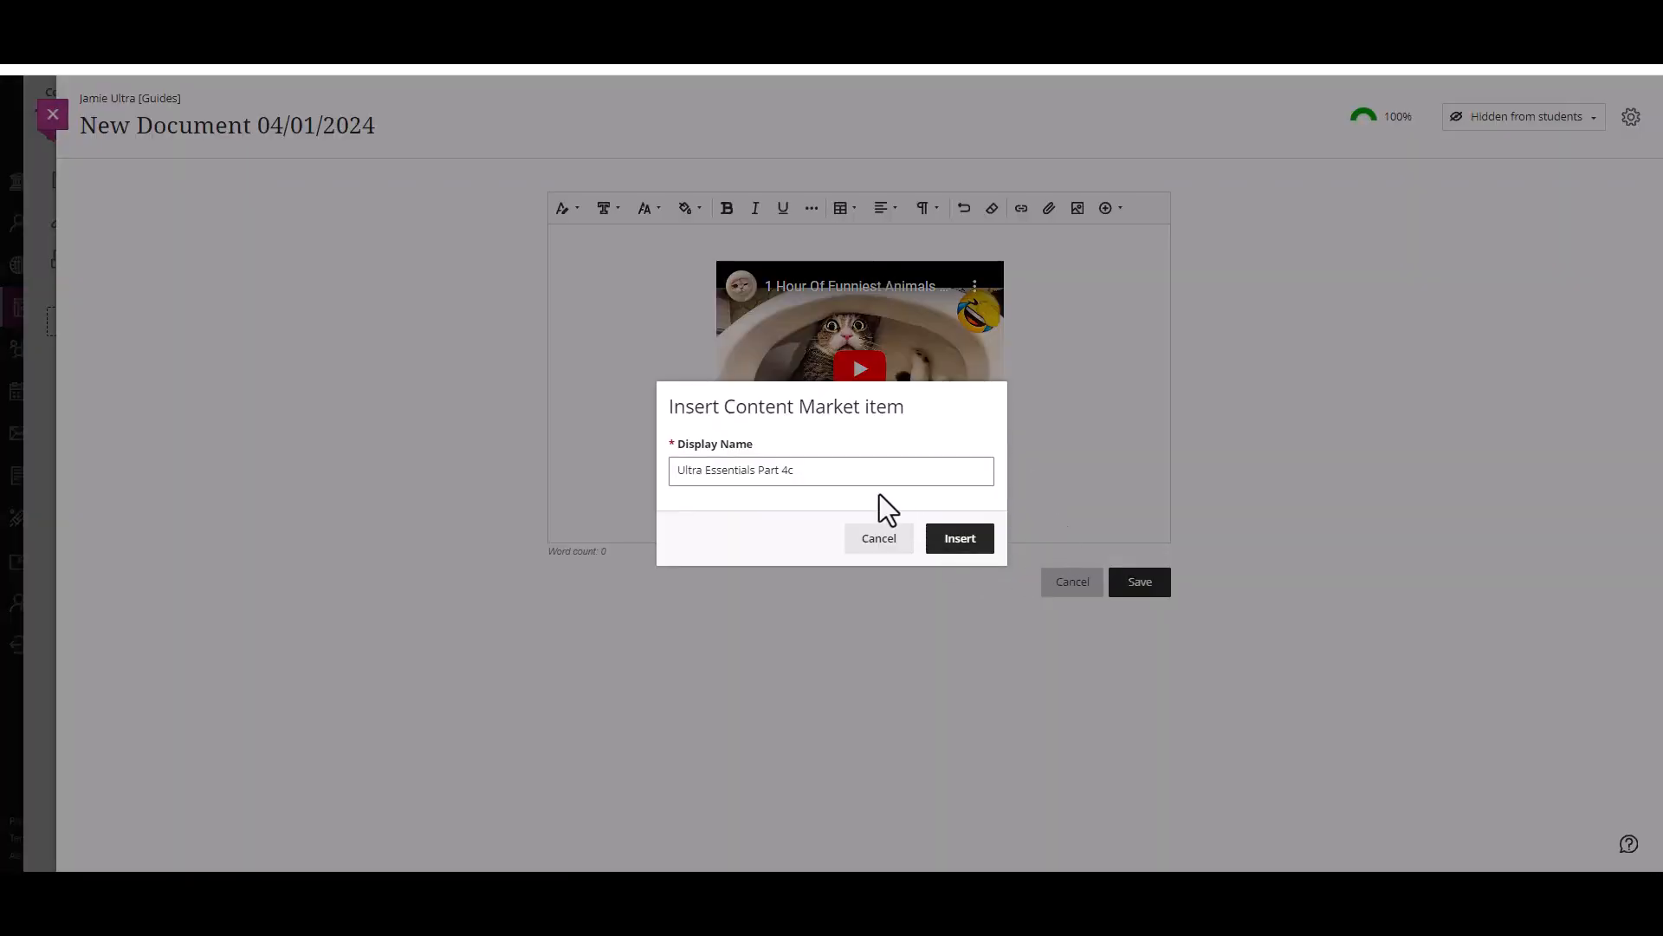
triple_click(823, 472)
left_click(975, 546)
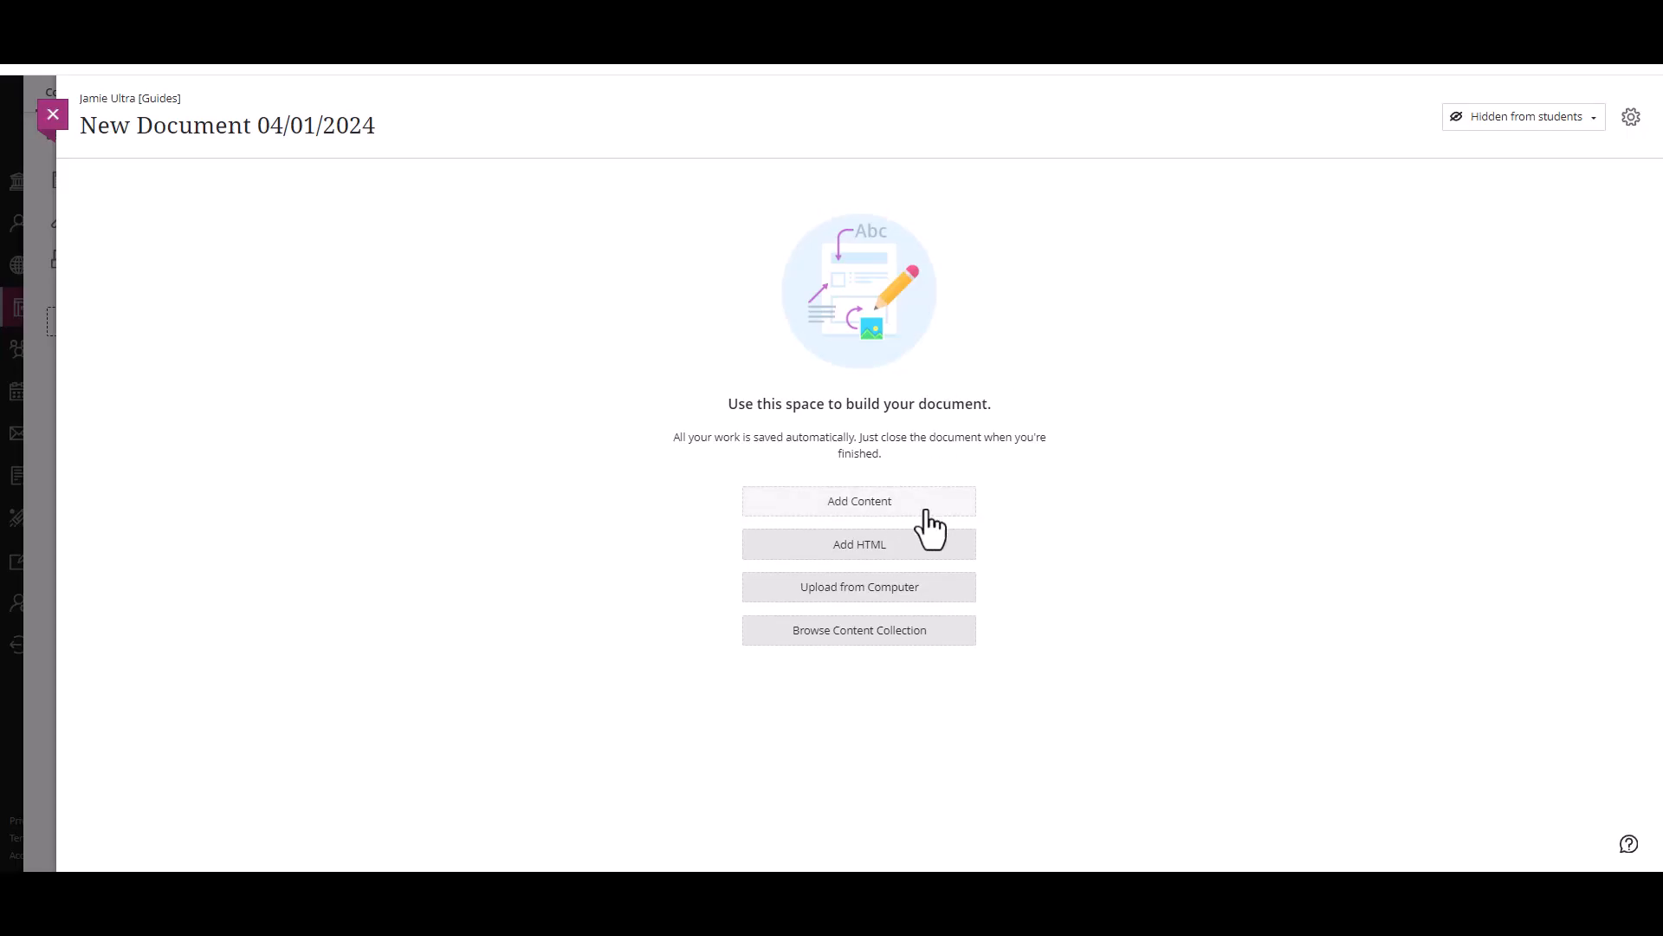
Step: Add an HTML block containing the copied Padlet embed code to the empty document, save it and look through the embedded board
left_click(889, 555)
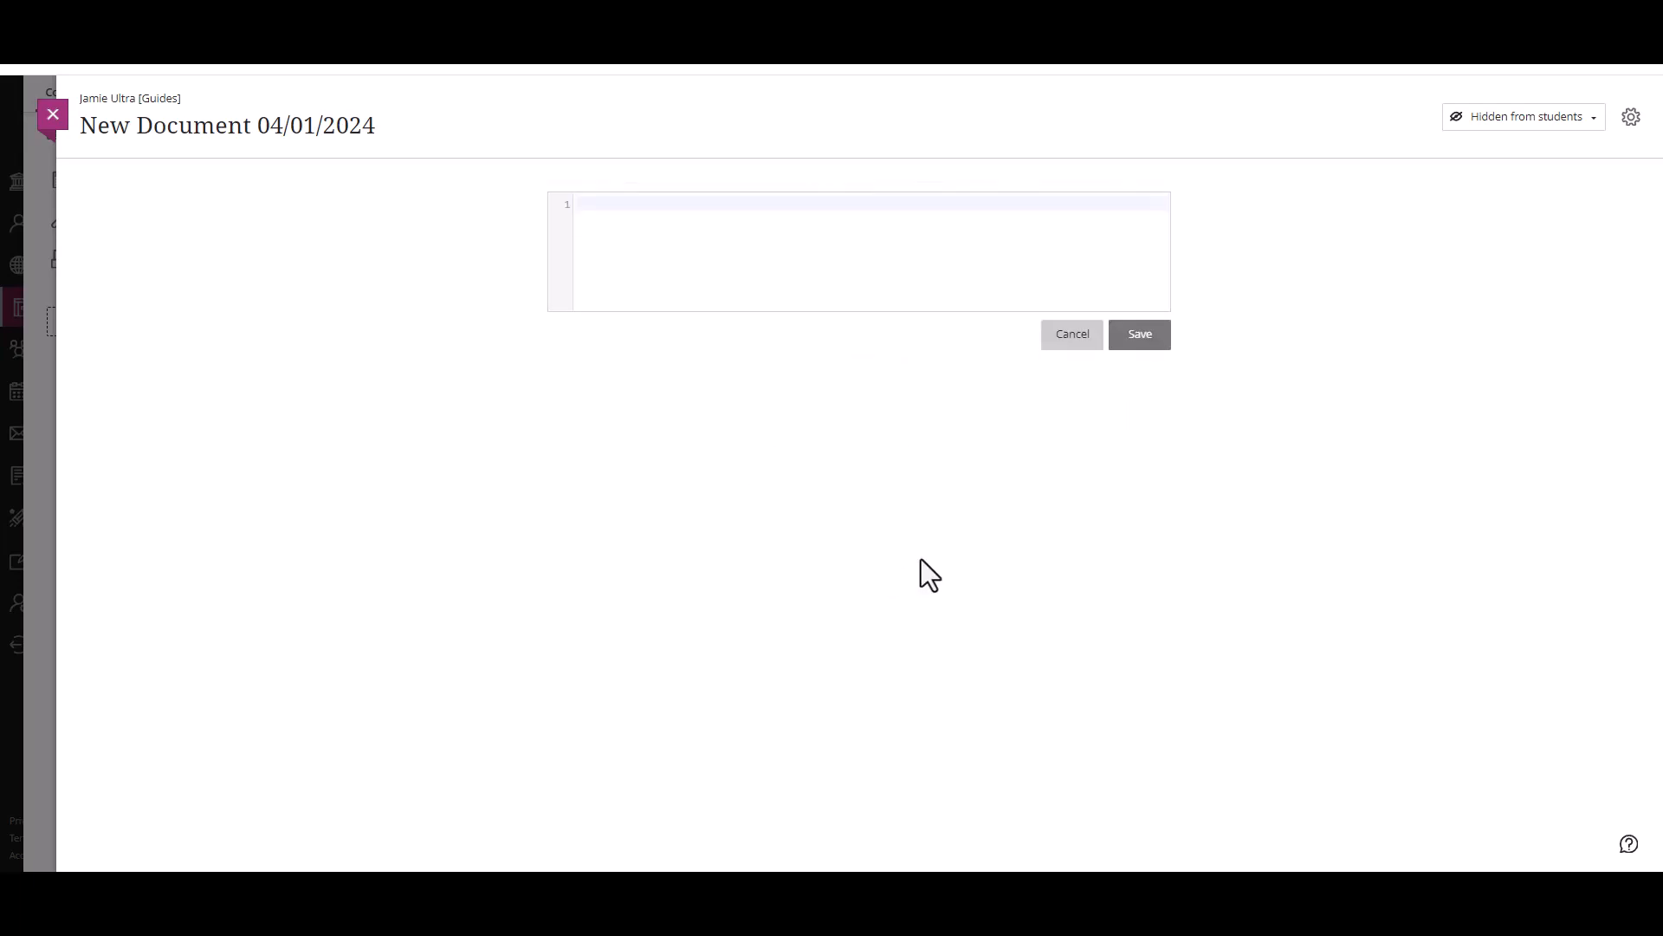
left_click(753, 218)
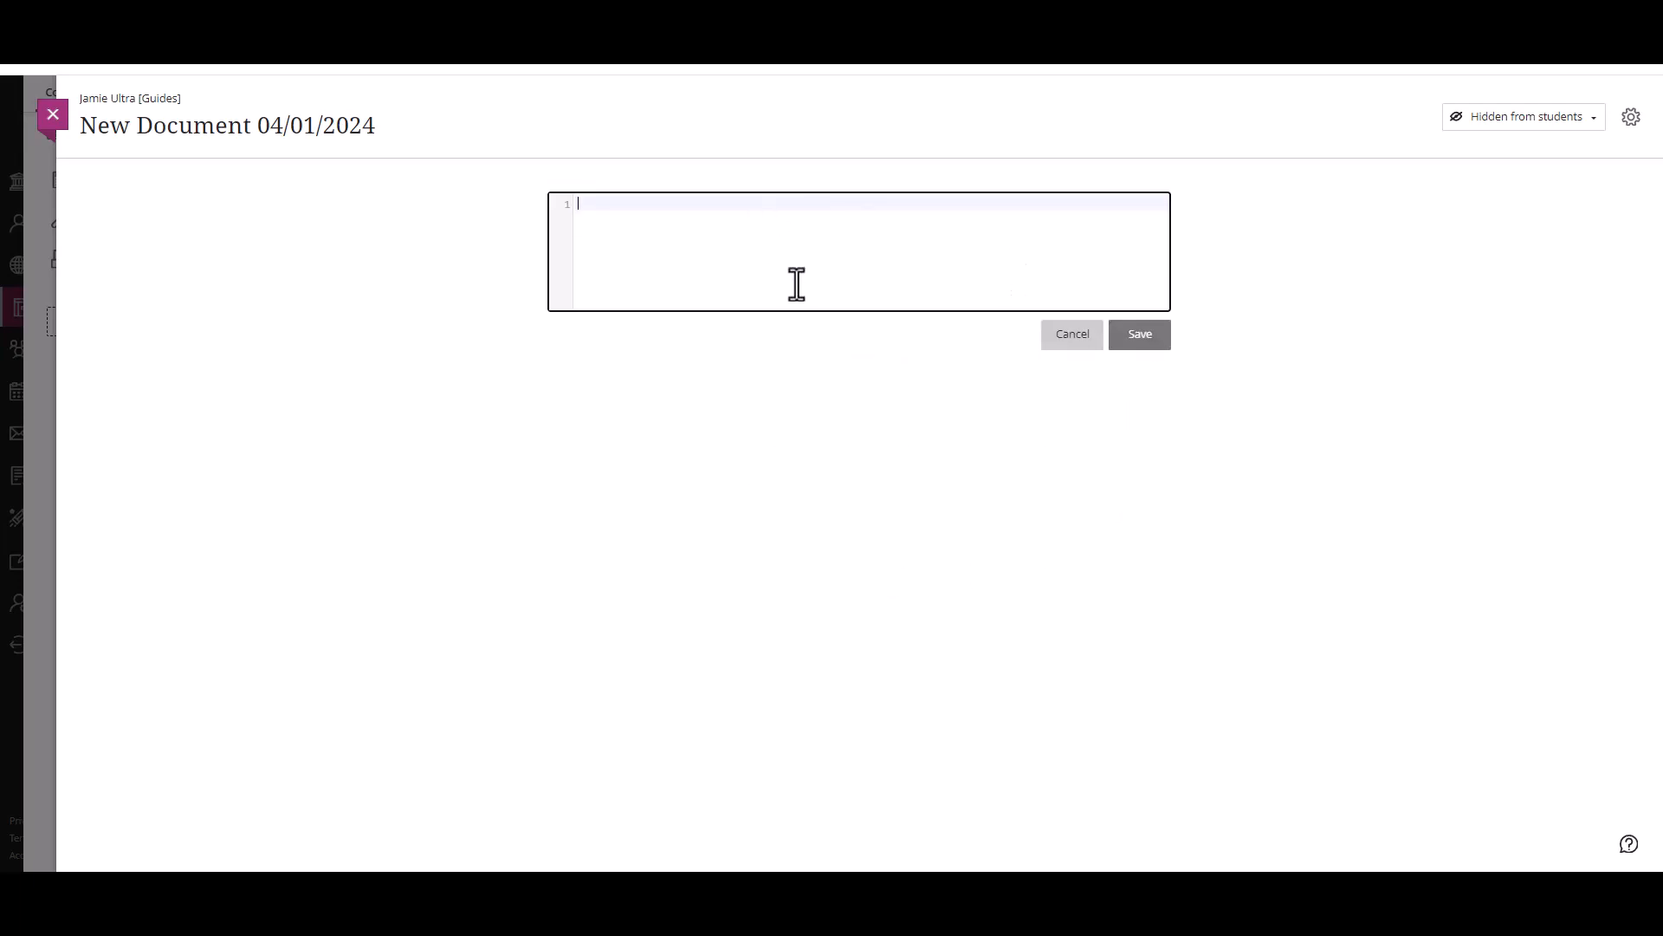
key("ctrl+v")
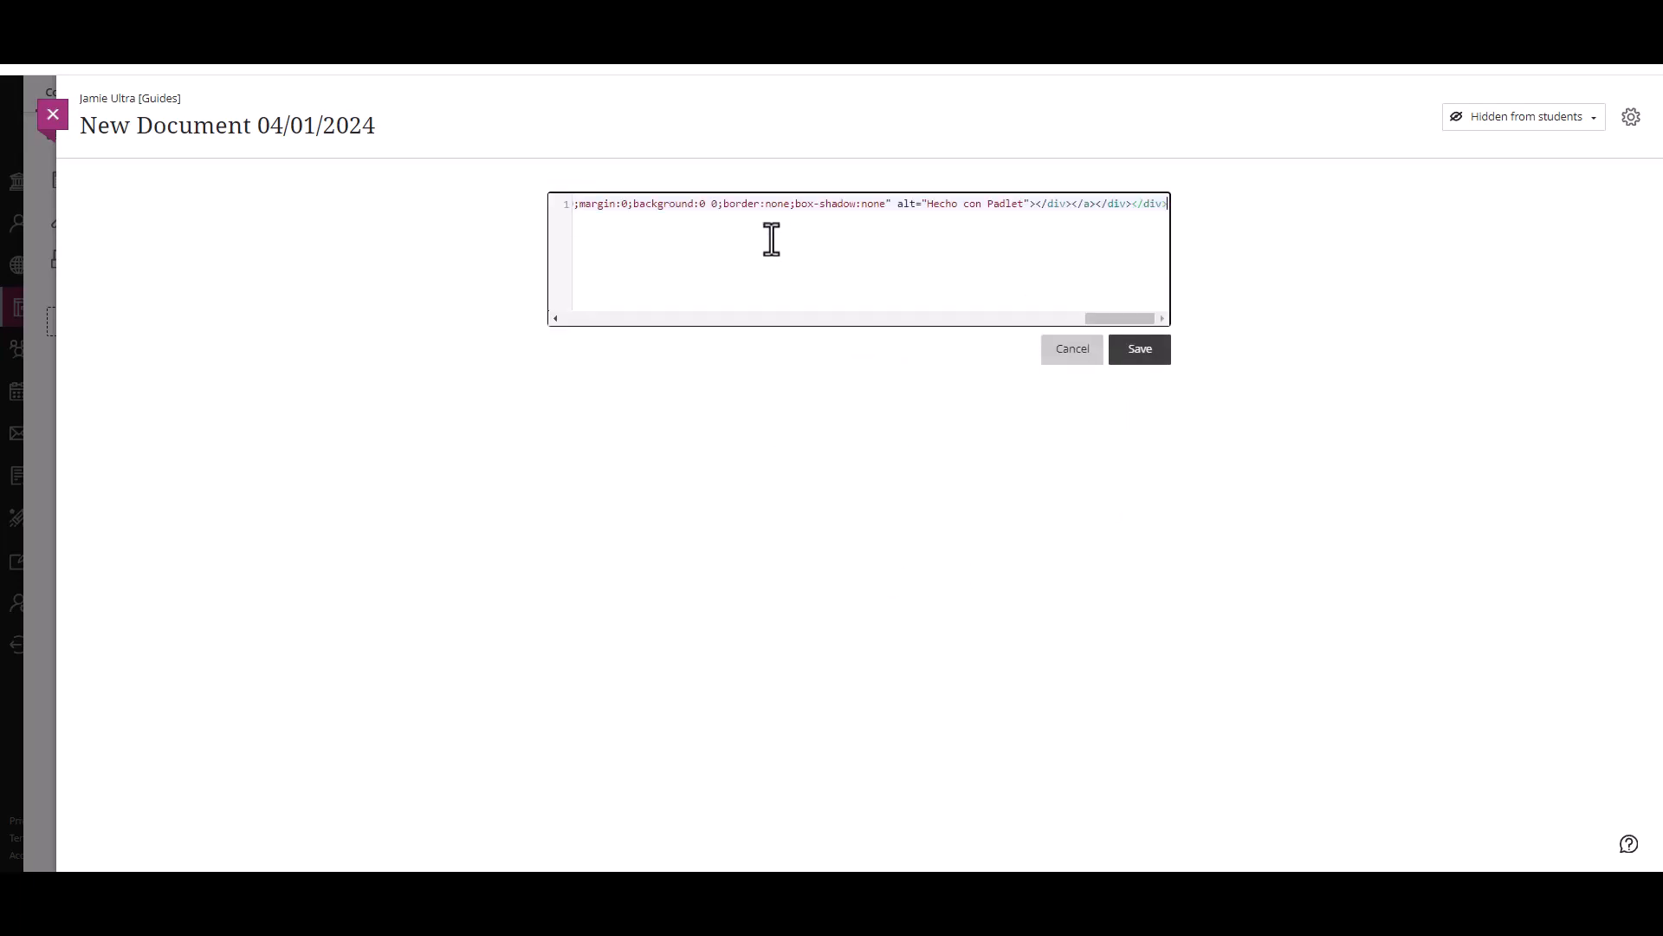
left_click_drag(1166, 200, 198, 201)
left_click(695, 218)
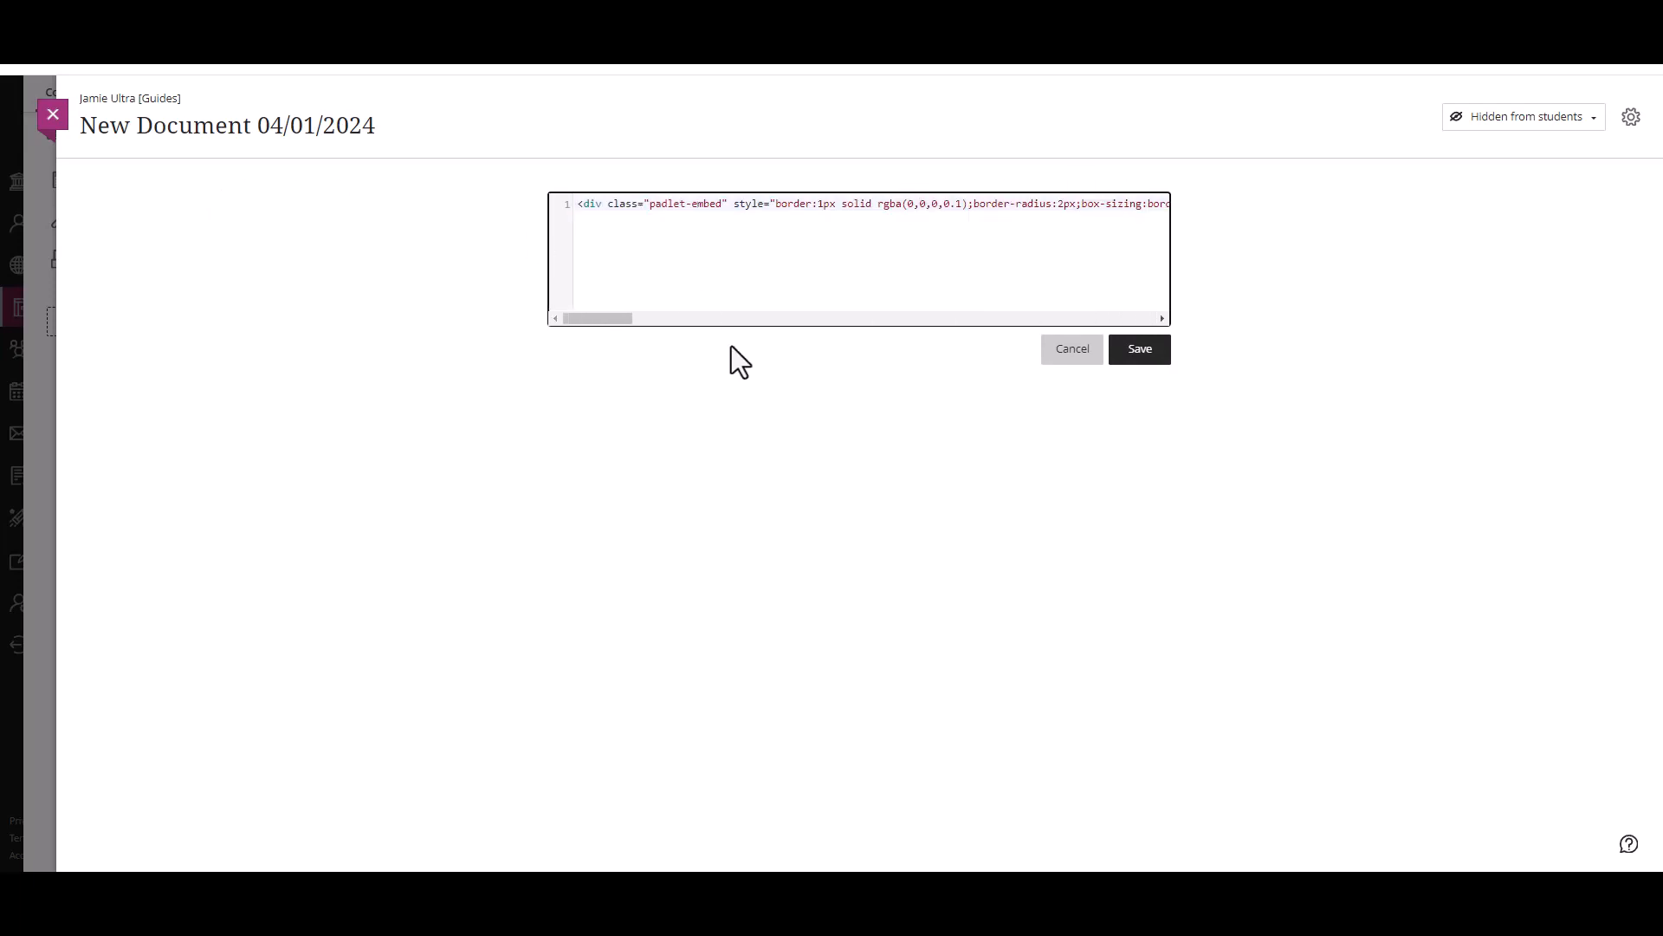
left_click(1148, 348)
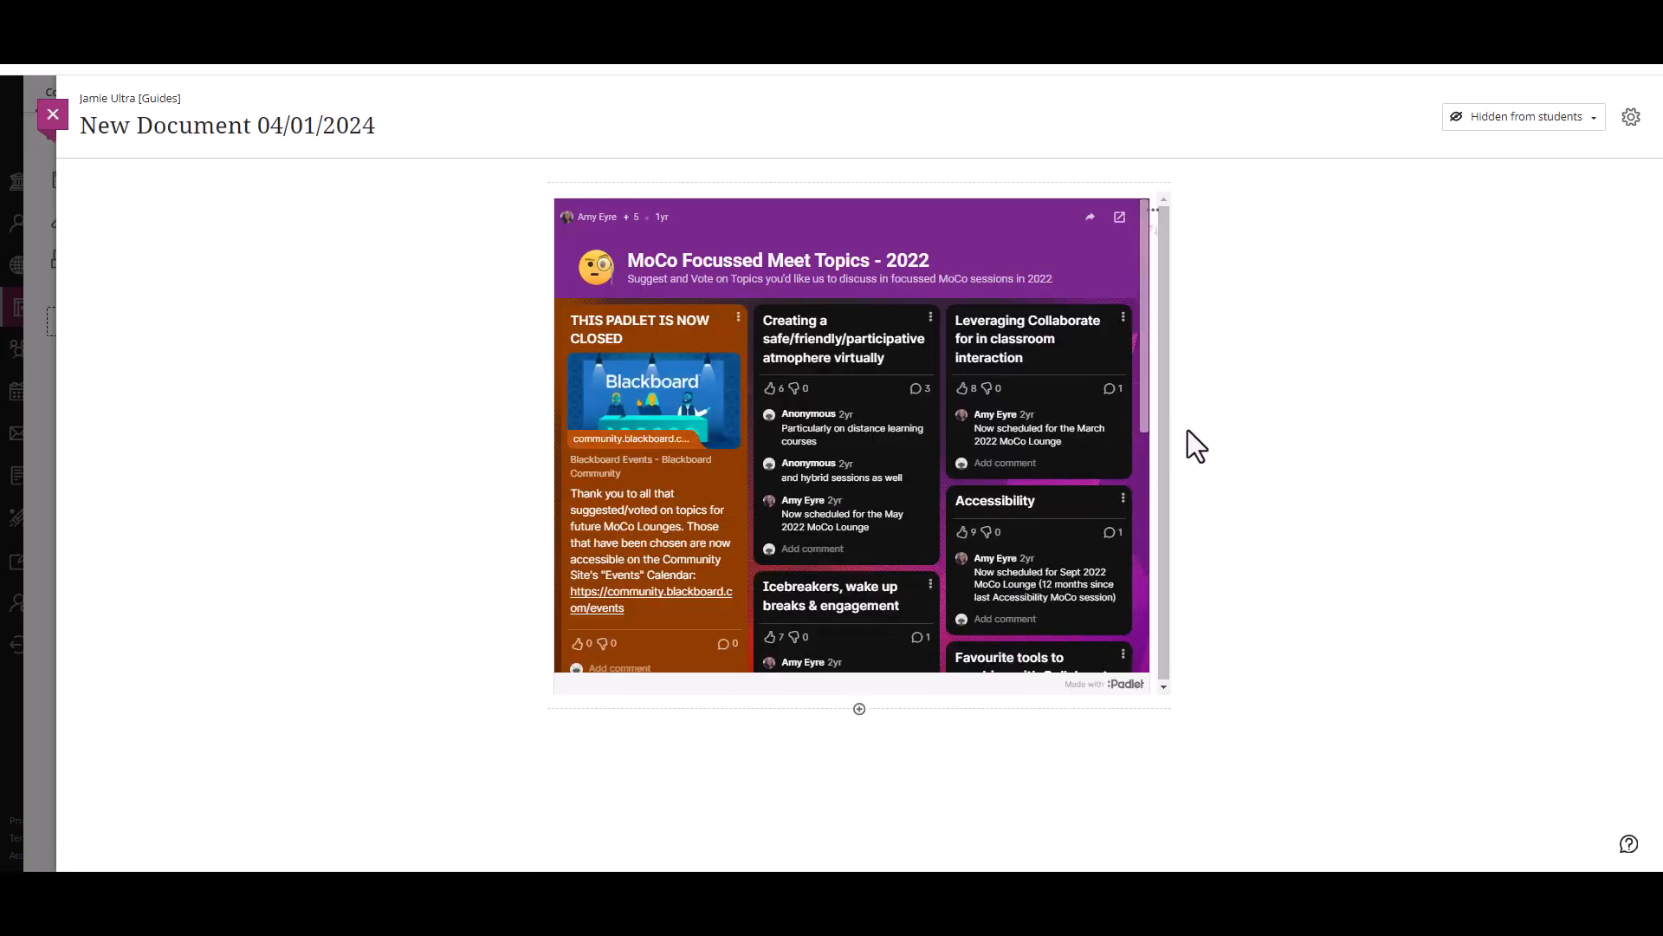
scroll(1146, 371, "down", 5)
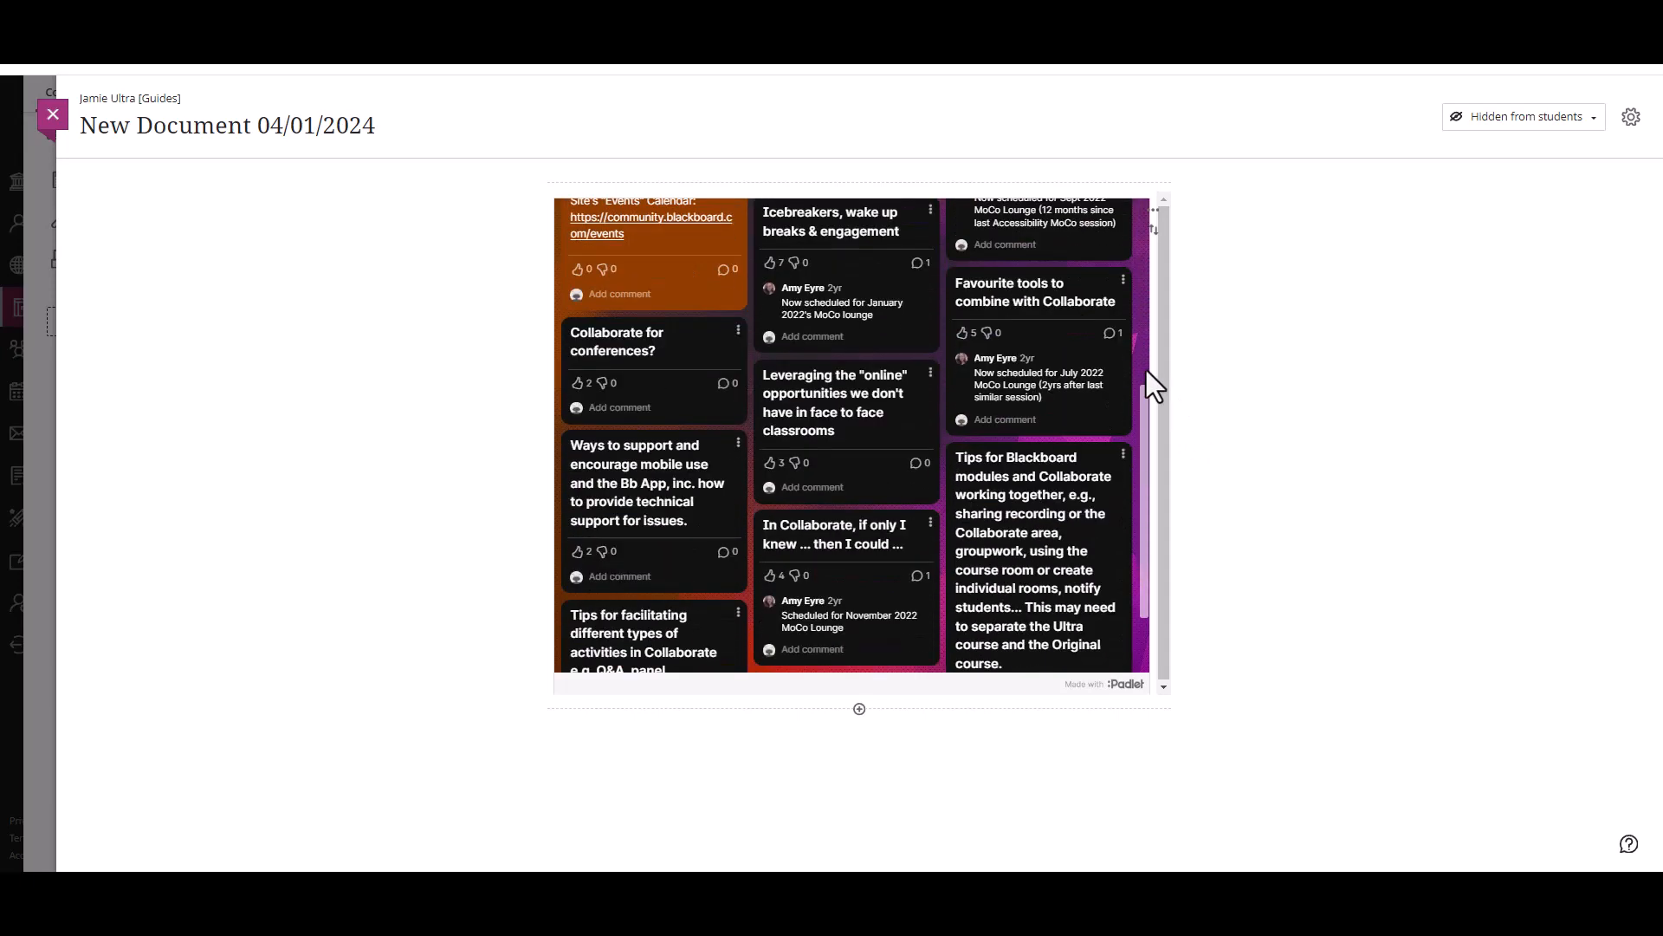
scroll(1148, 381, "up", 5)
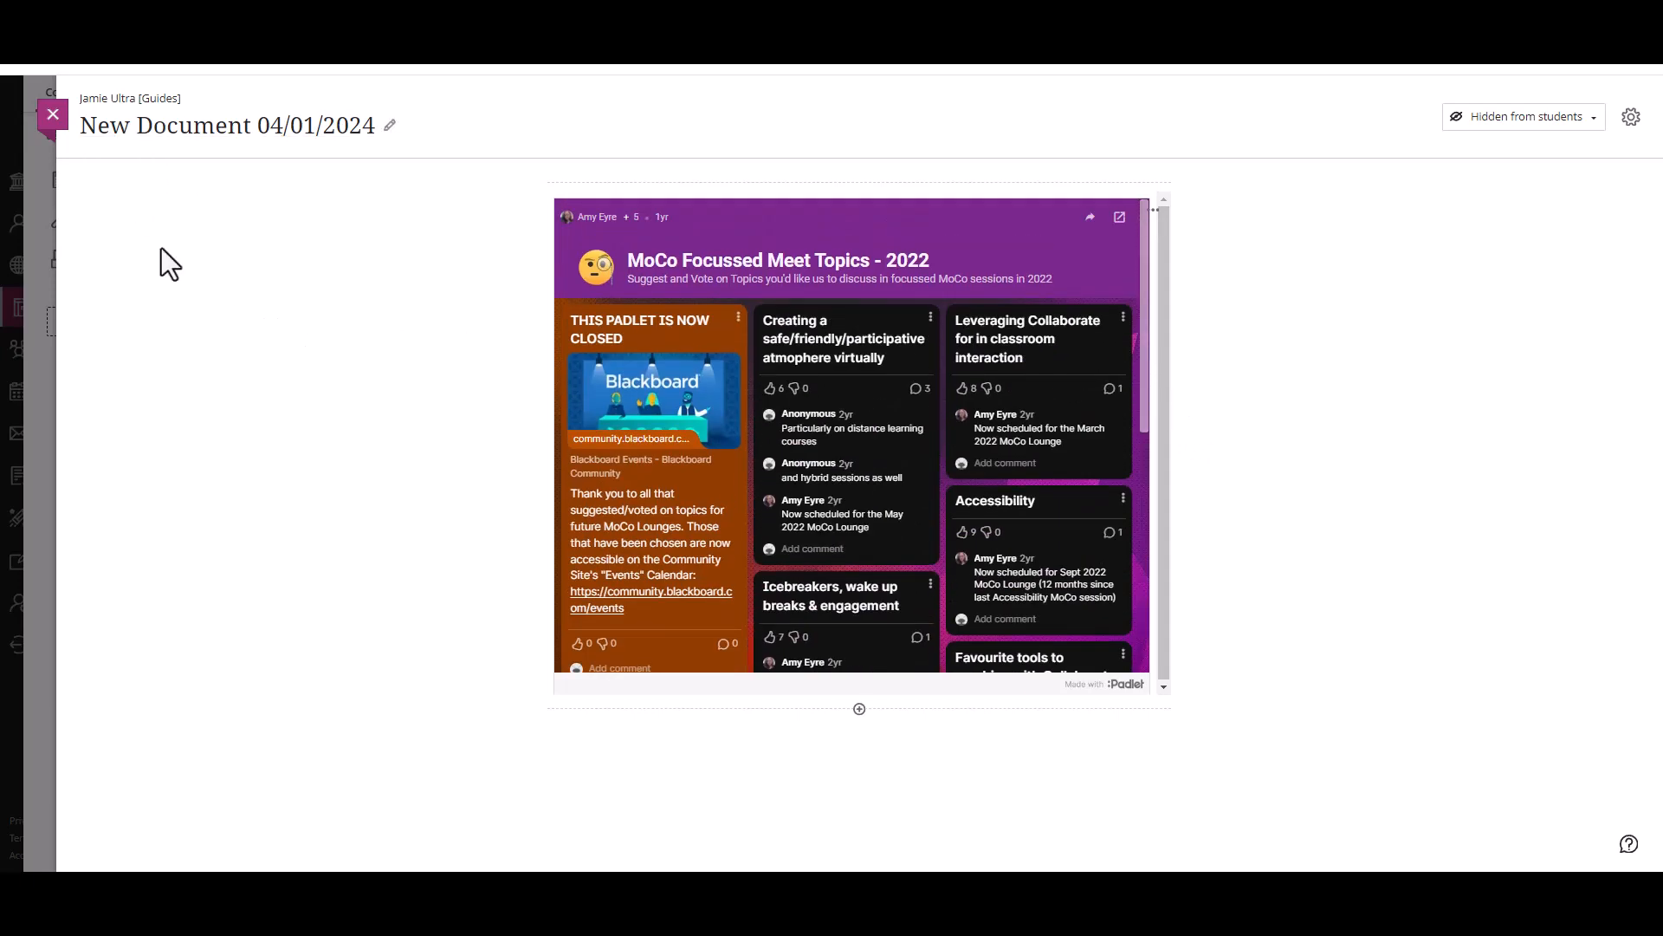
Step: Add a block below the Padlet embed containing a link to the board with the text Padlet link, and test the saved link
left_click(859, 709)
left_click(888, 734)
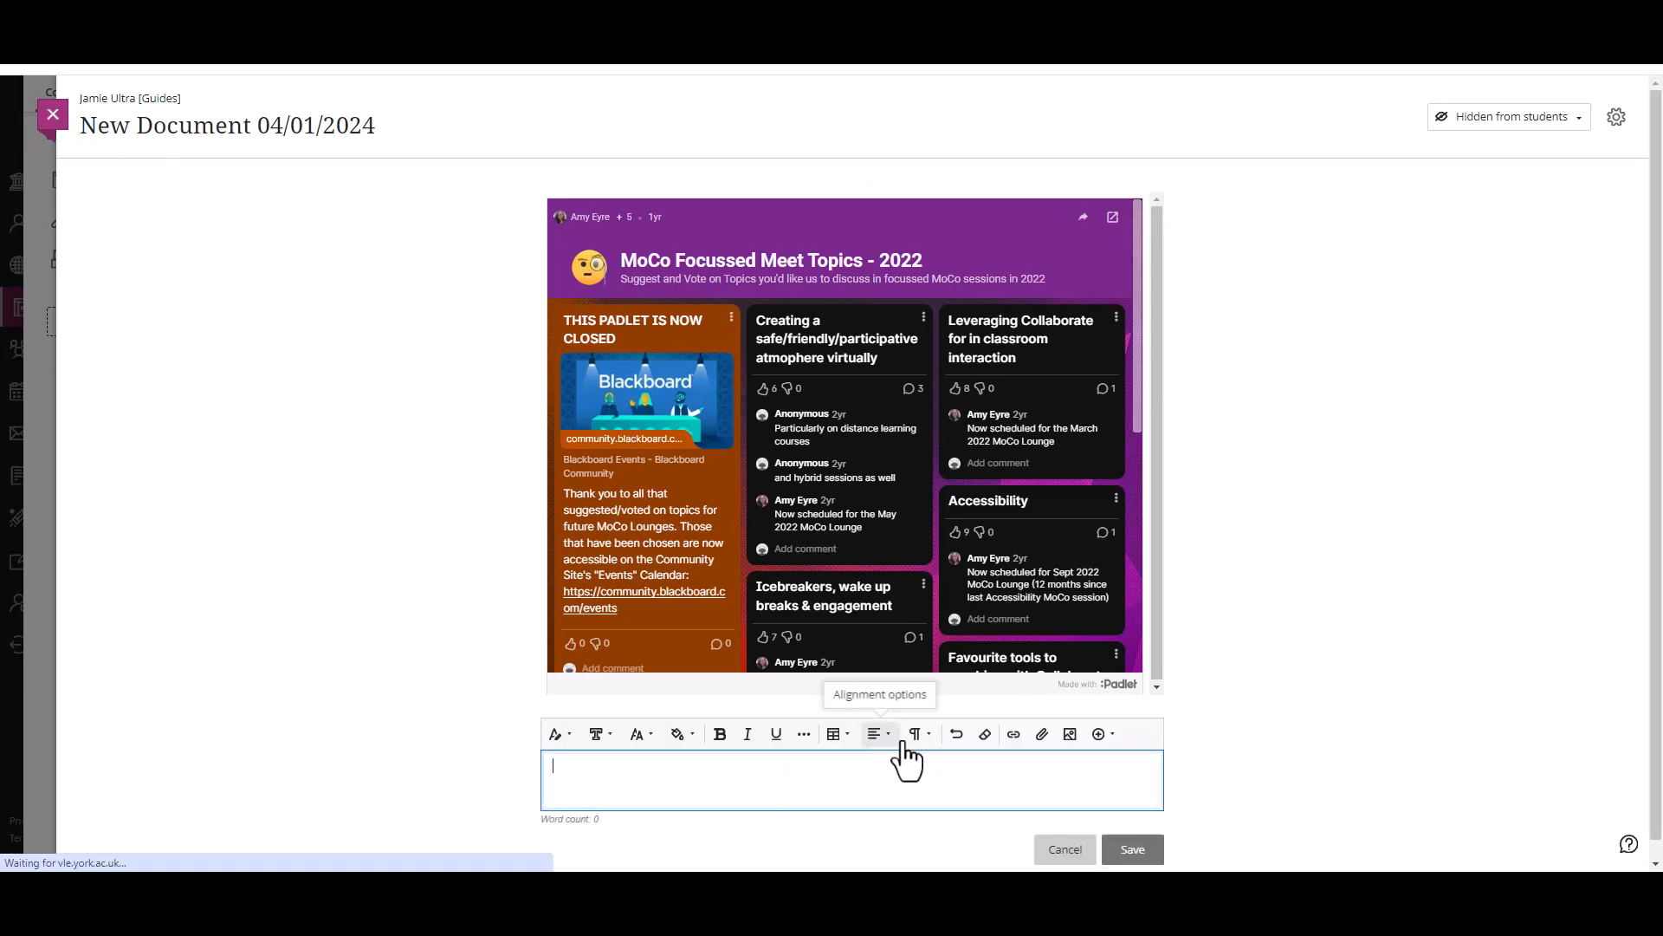
left_click(1013, 735)
key("ctrl+v")
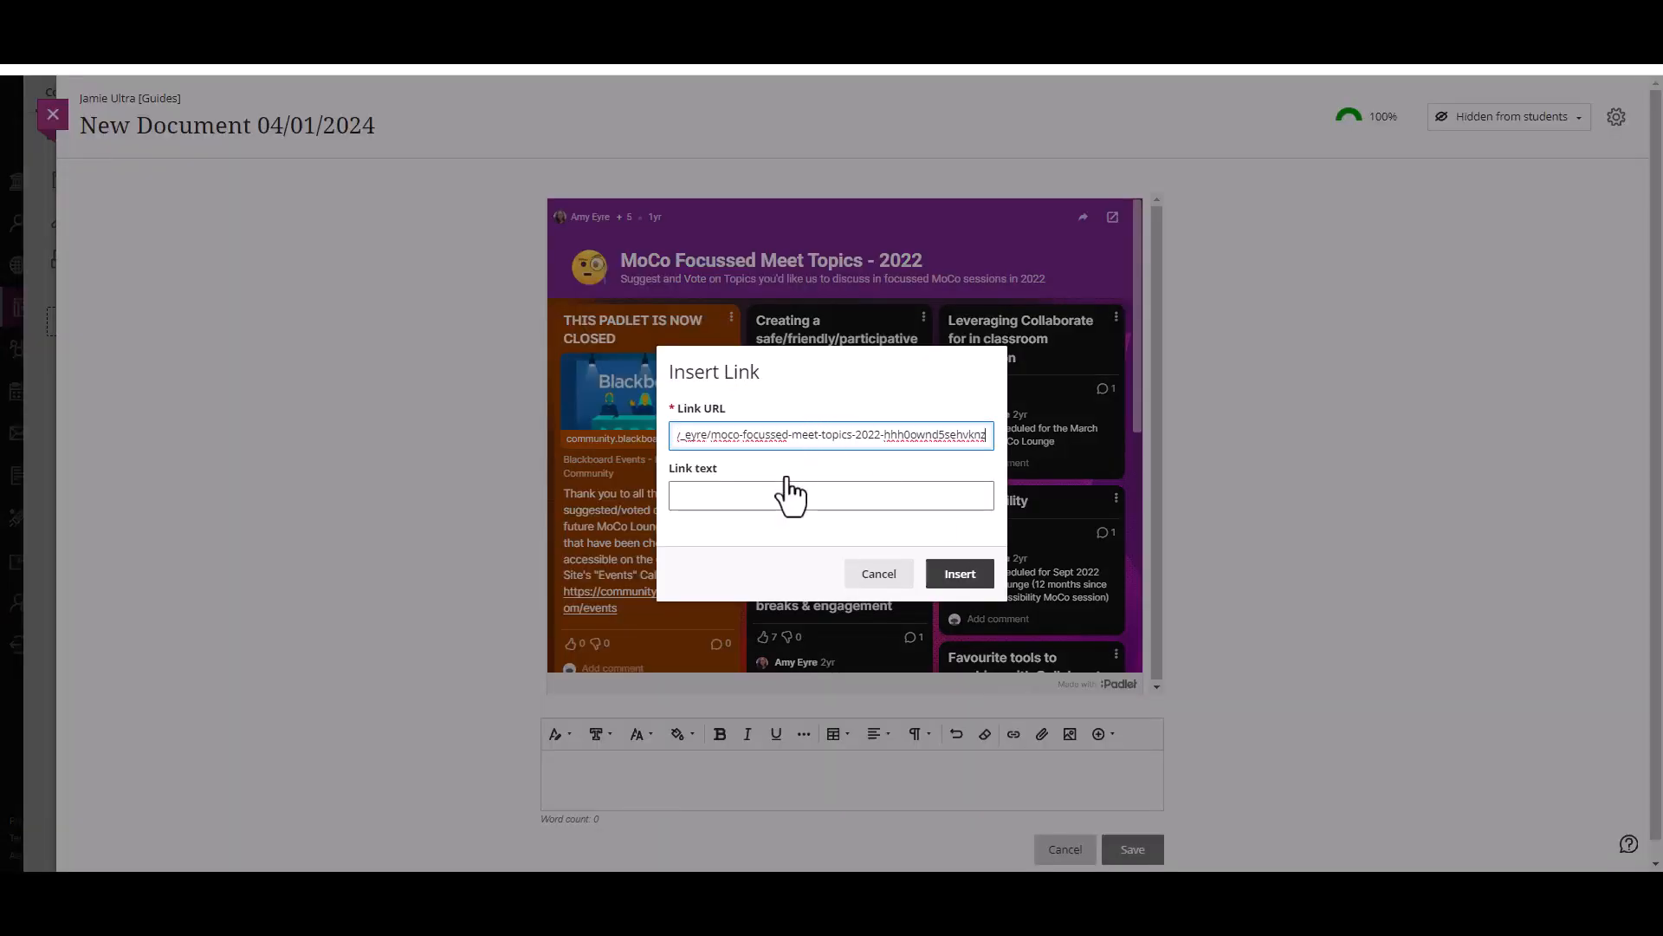
left_click(789, 496)
type("Padlet link")
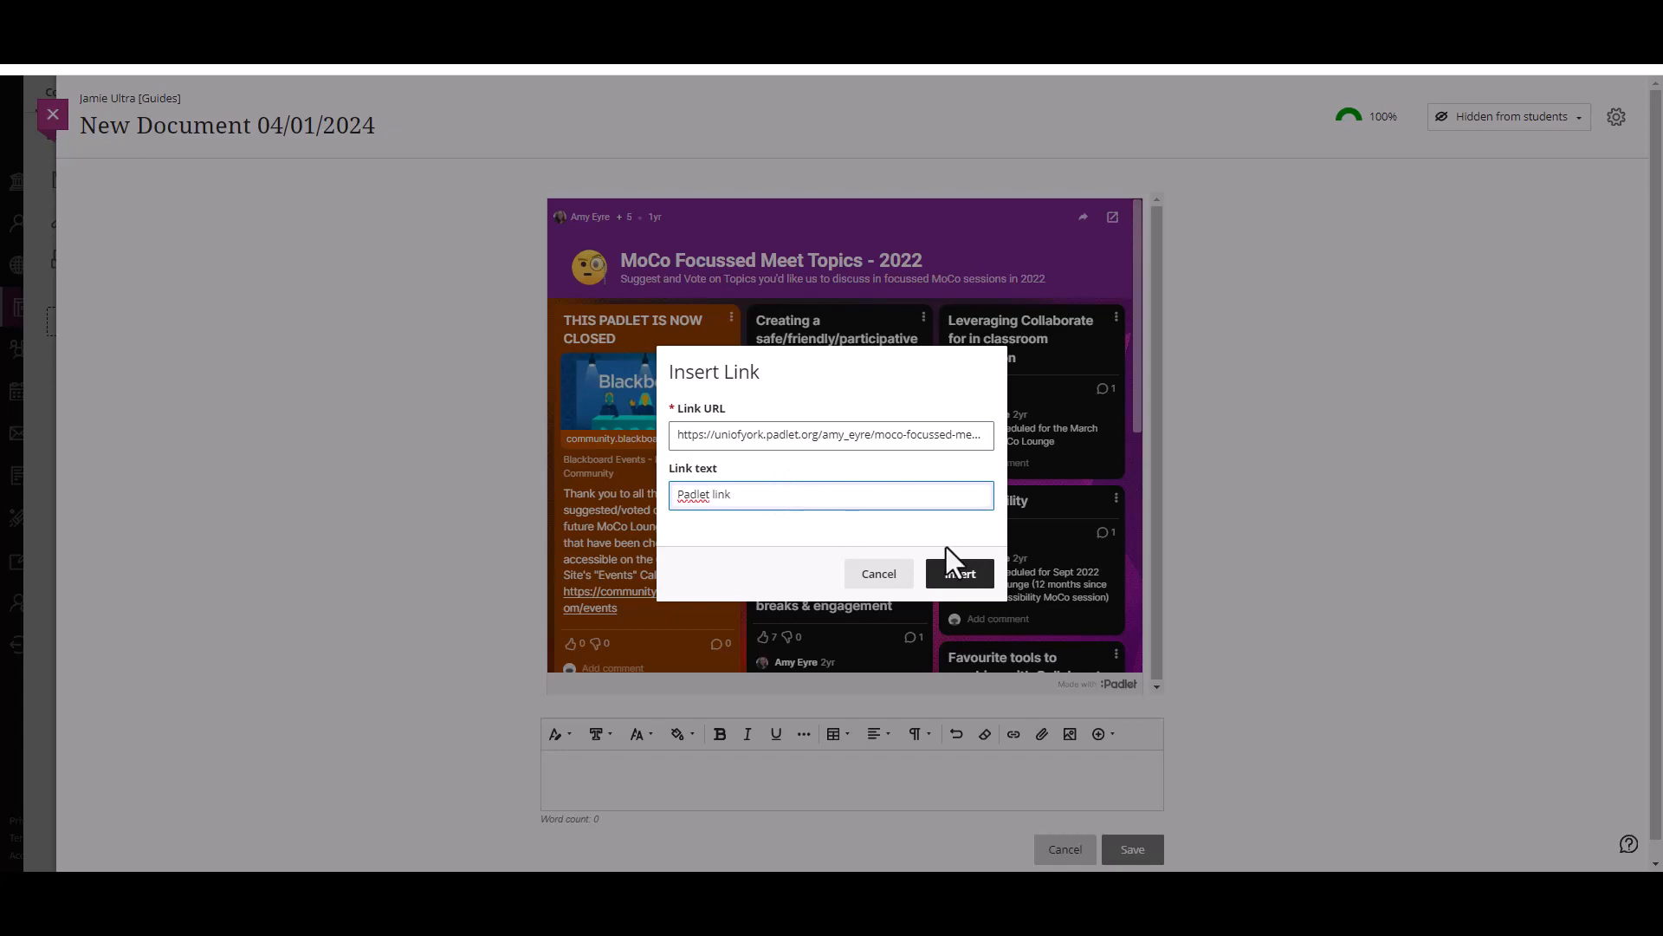
left_click(957, 571)
left_click(1113, 847)
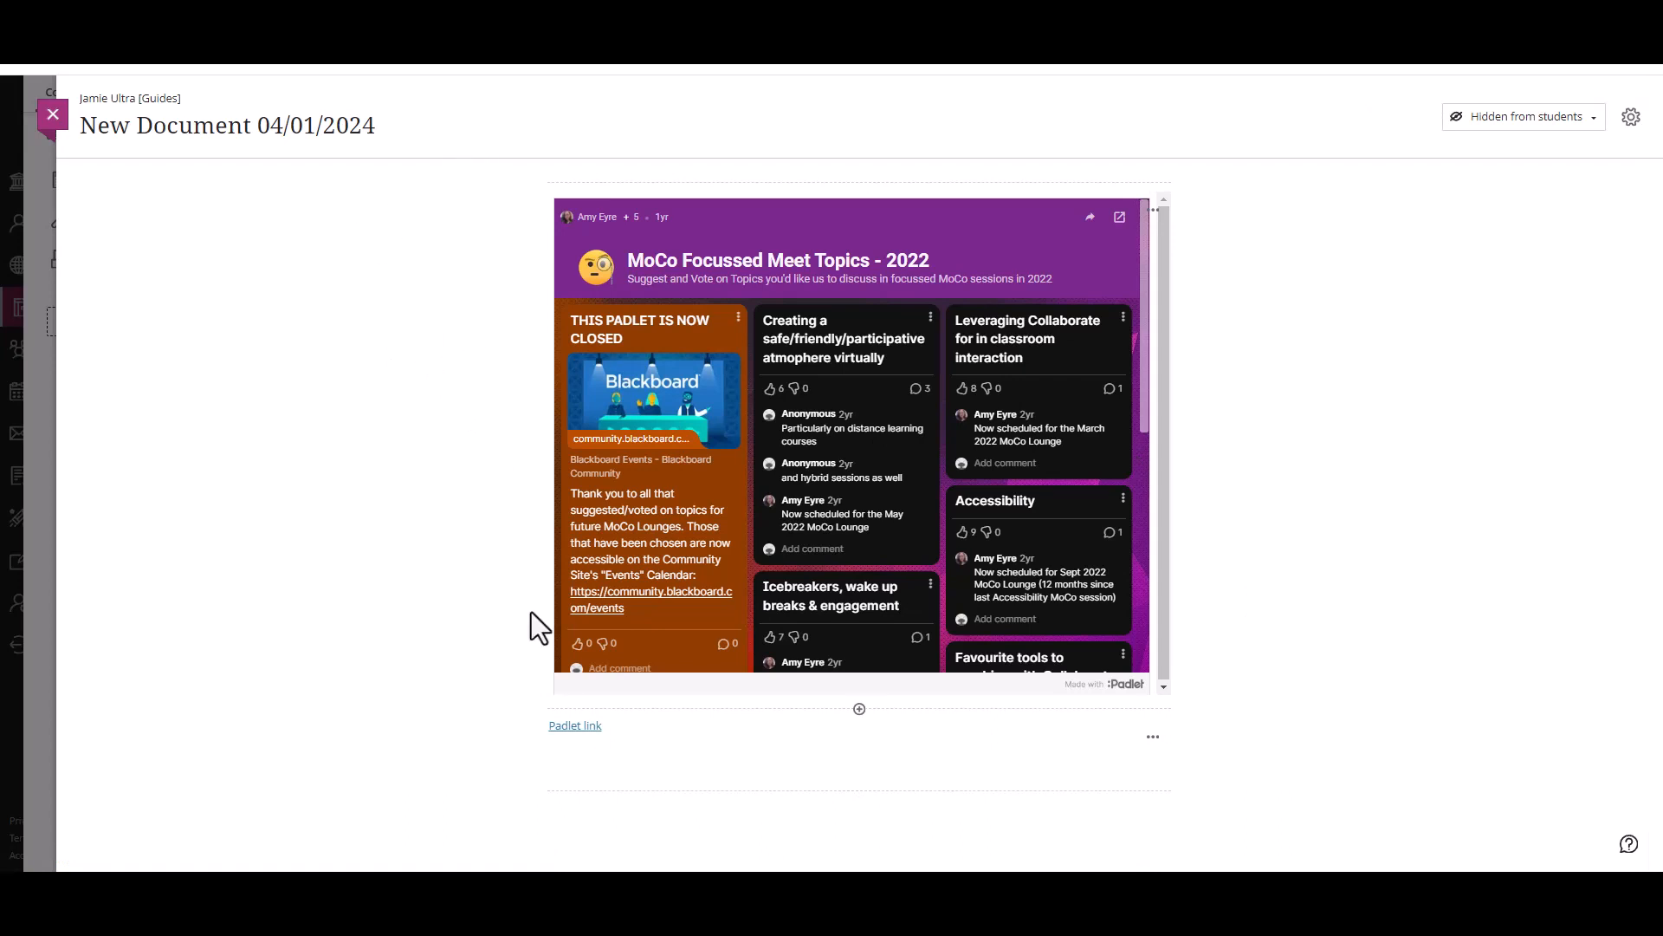
left_click(578, 728)
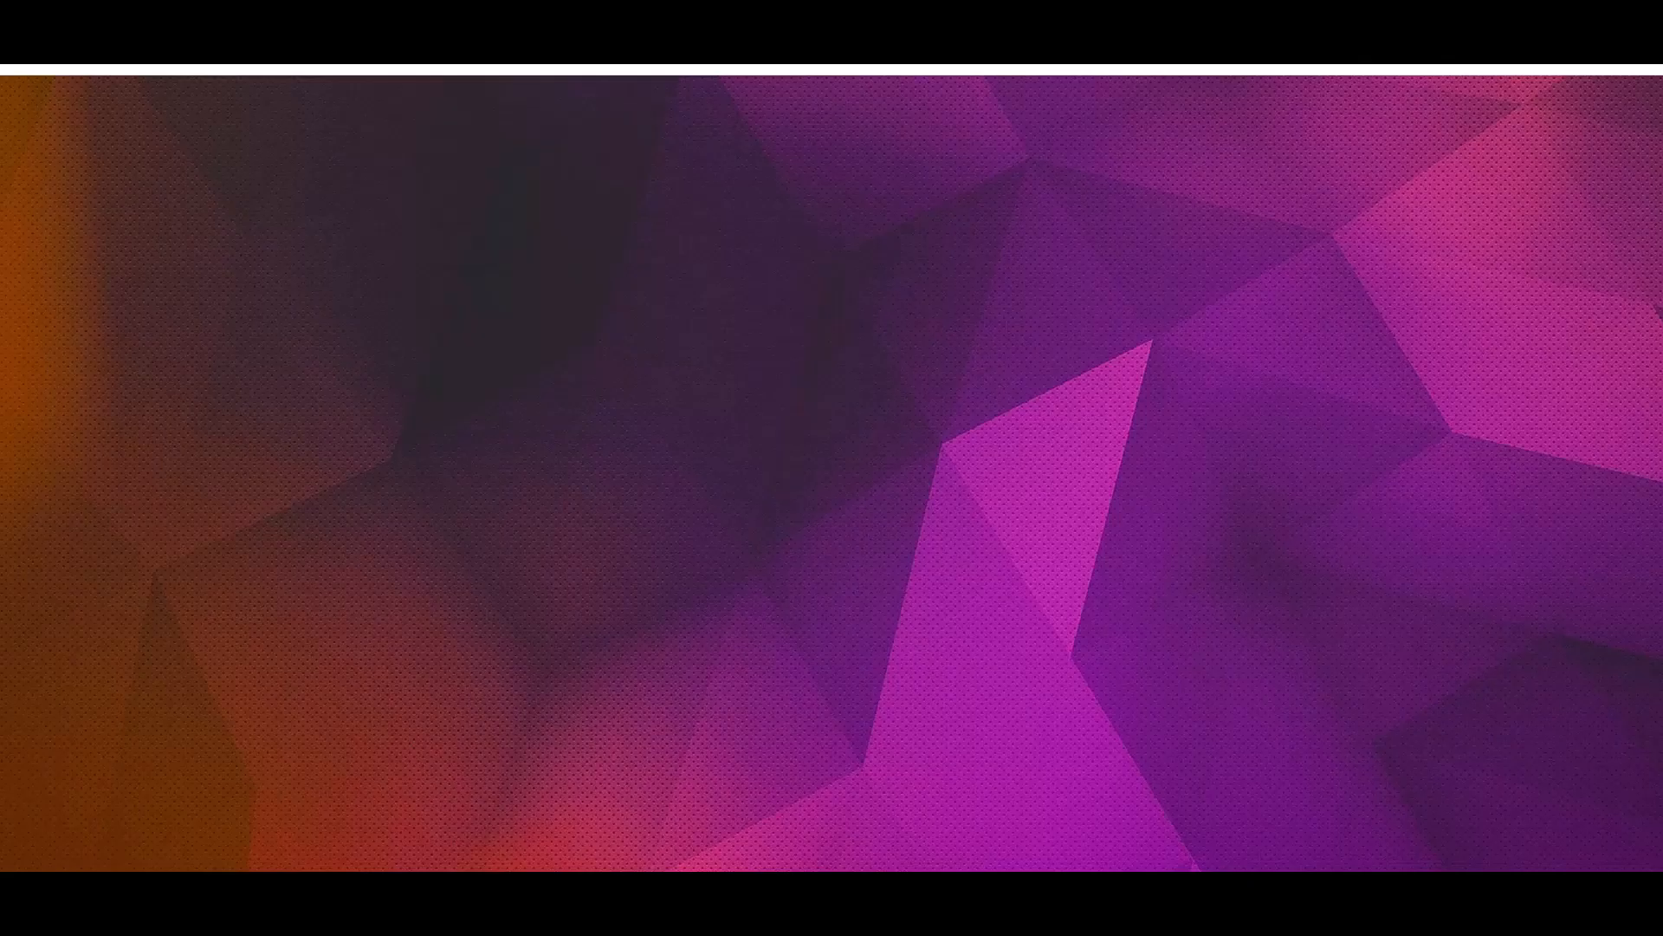